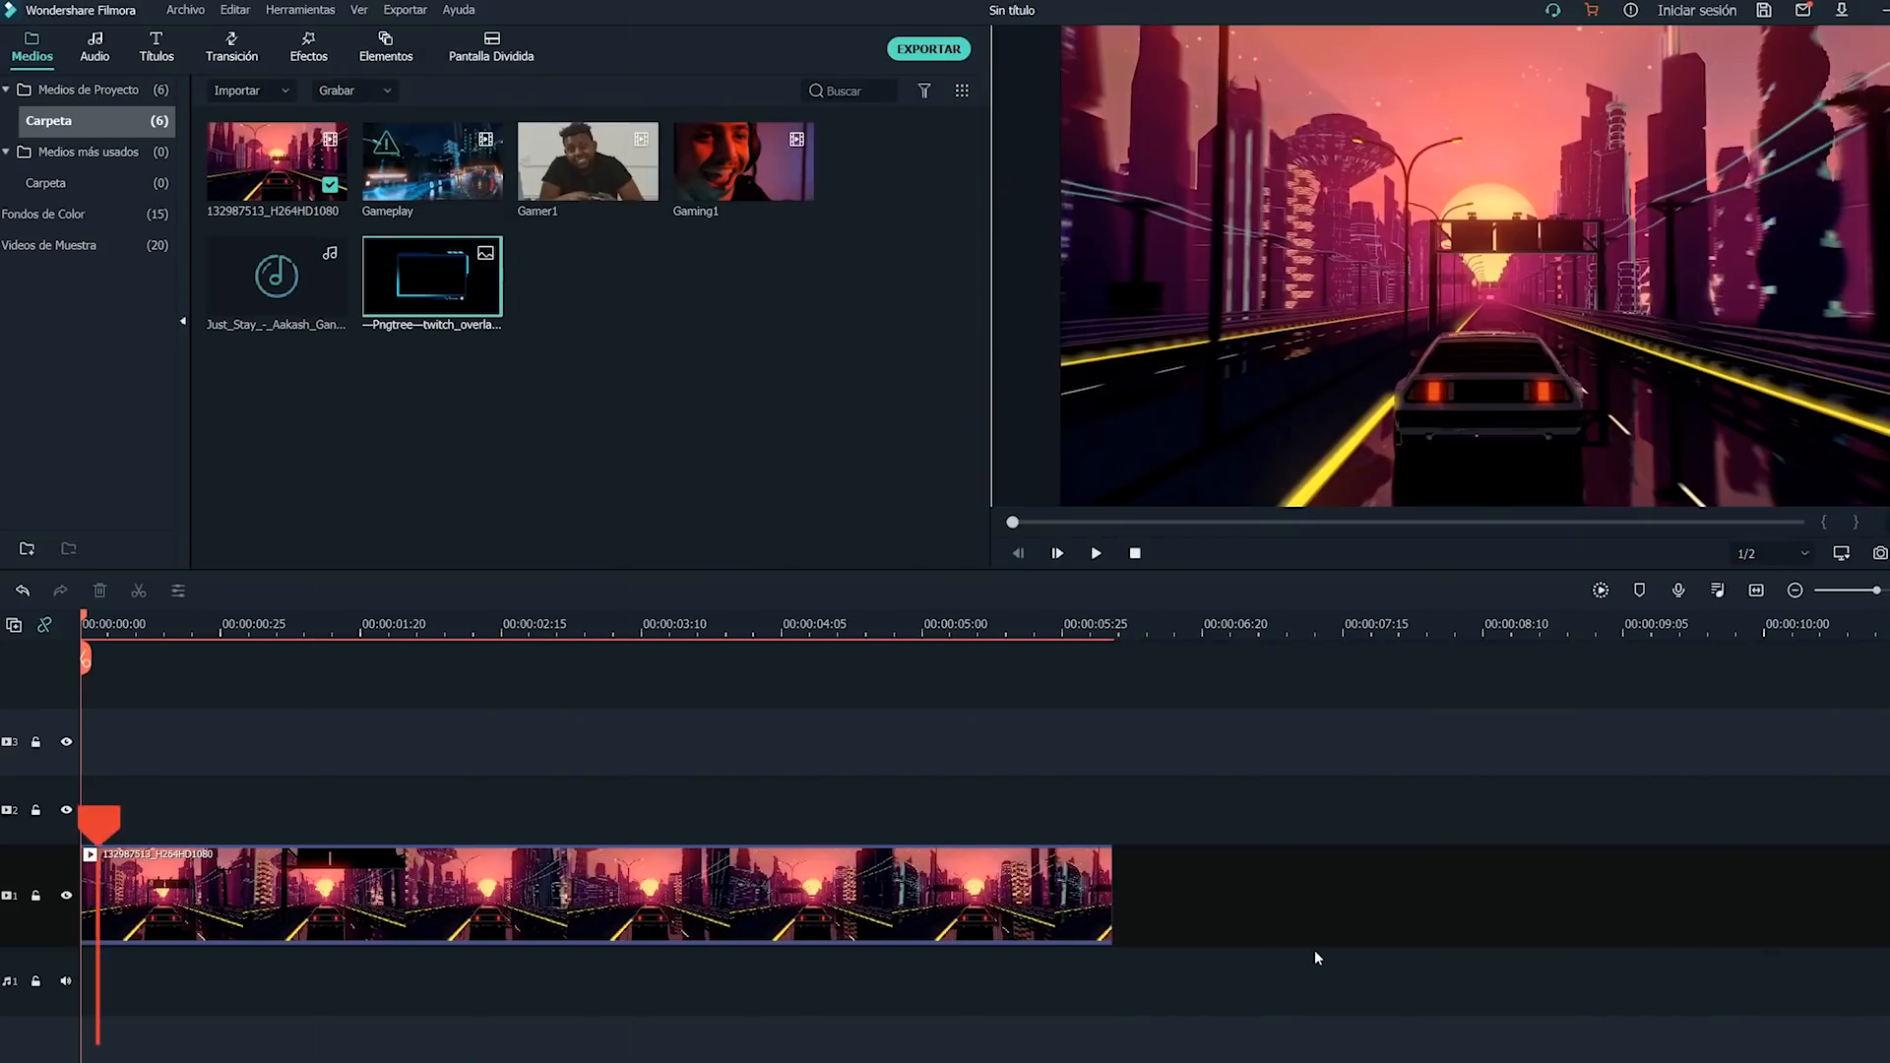
Add the Gamer1 clip on track 2 above the background video and trim its end to match the background's length.
left_click_drag(588, 163, 334, 802)
left_click_drag(1495, 788, 1112, 788)
left_click(1252, 843)
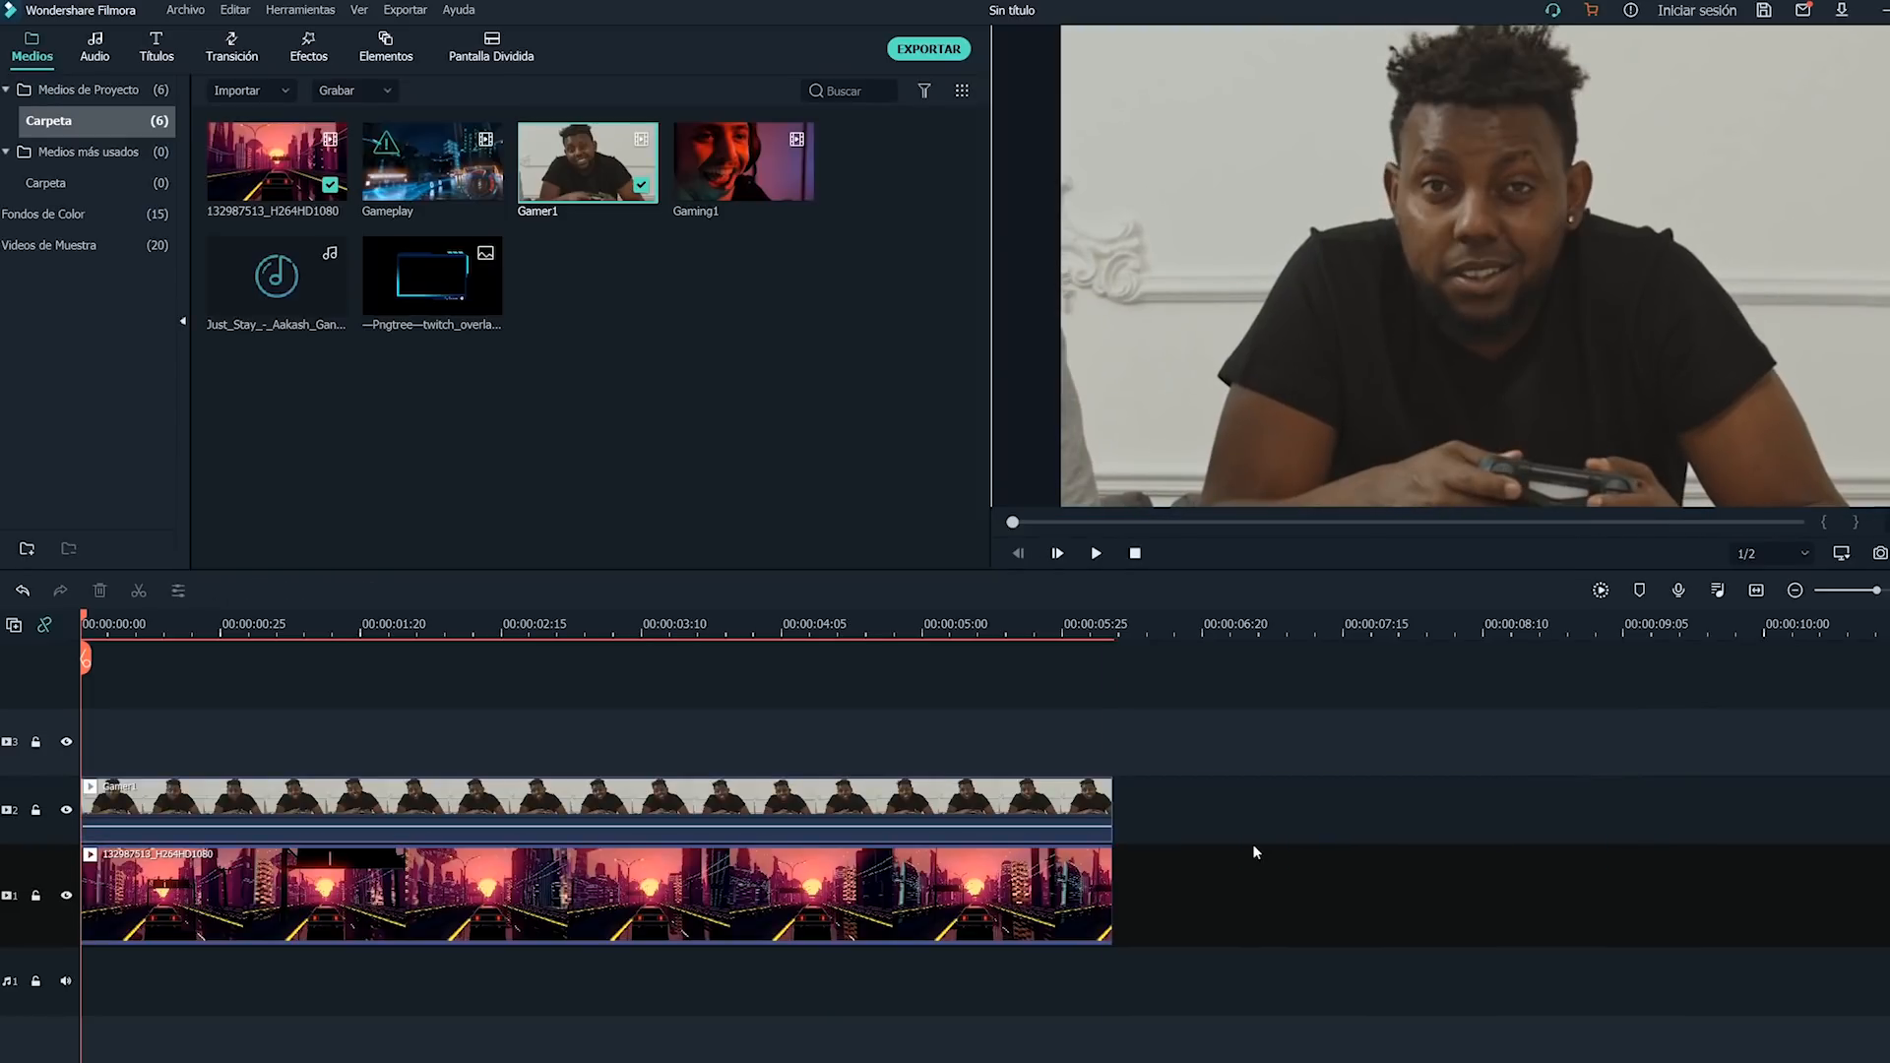
Scale the Gamer1 clip to 24.20% and position it in the upper-right corner of the frame at X 361.3, Y 190.3.
double_click(502, 807)
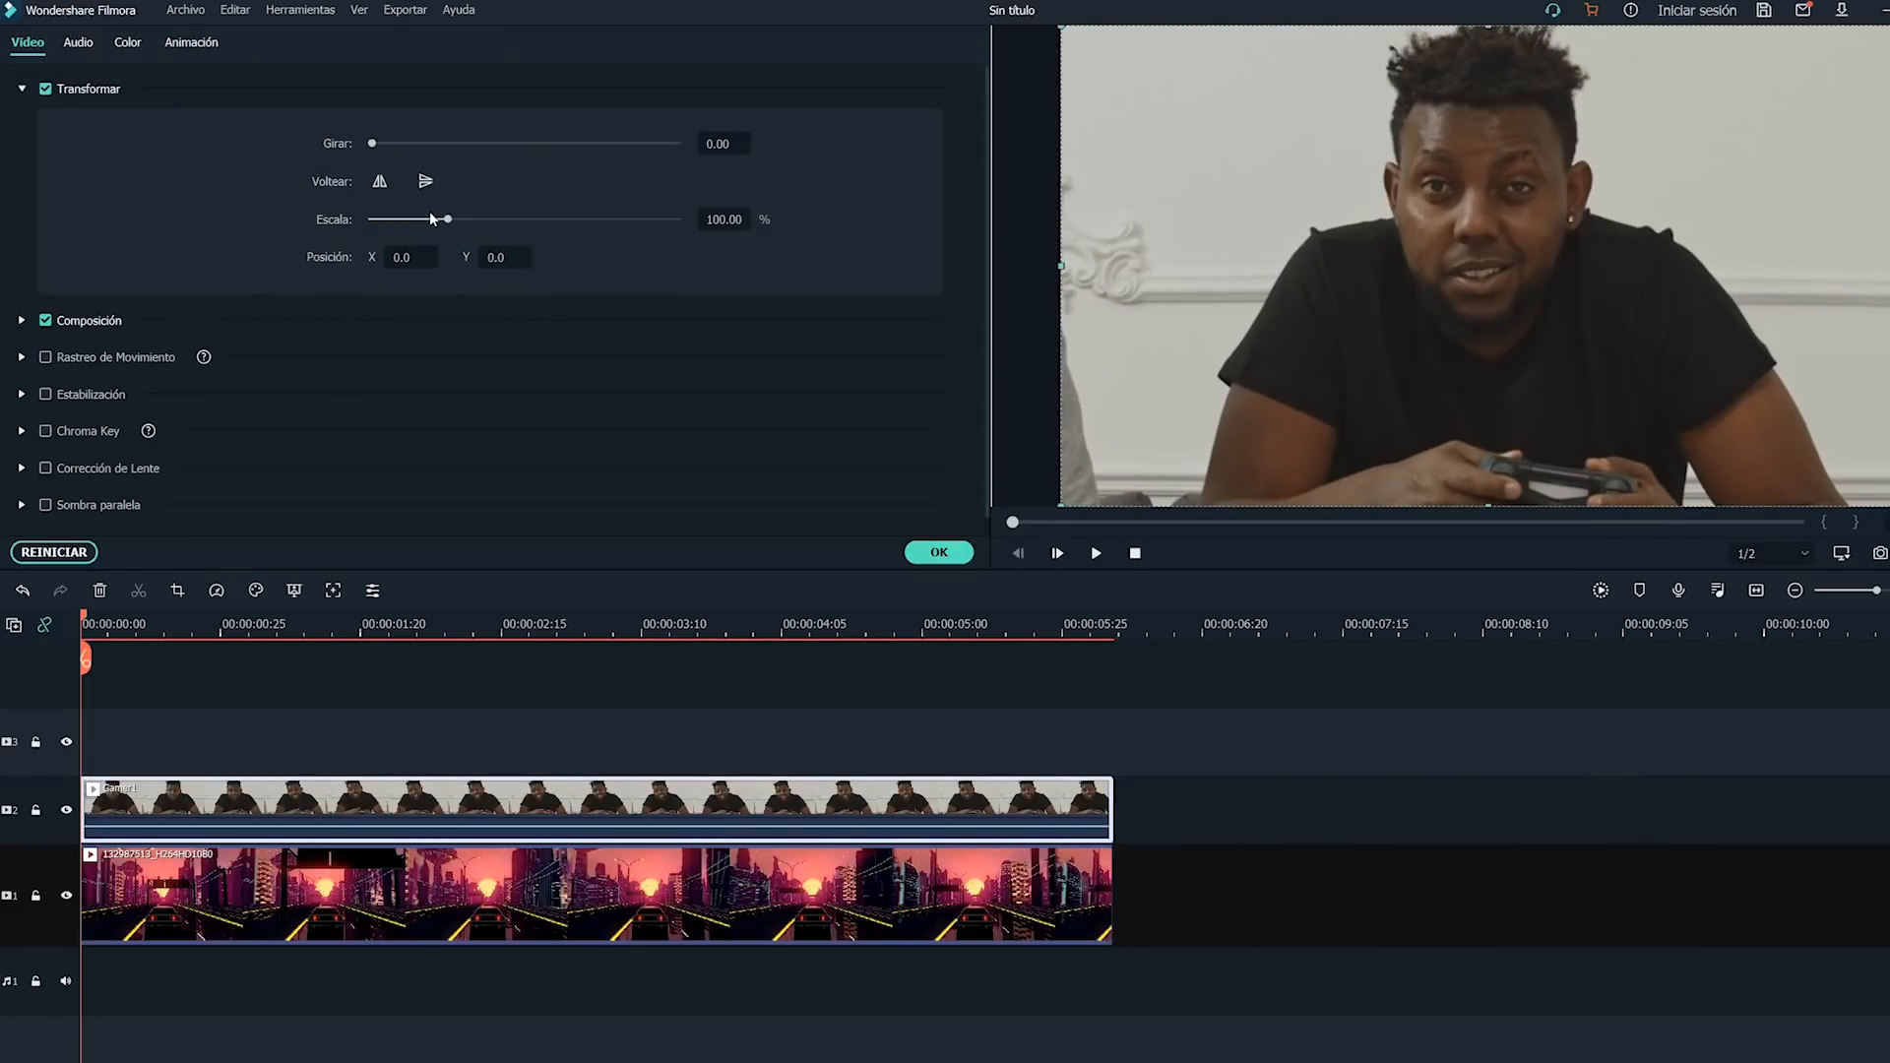
left_click_drag(430, 222, 391, 221)
left_click_drag(1489, 266, 1769, 118)
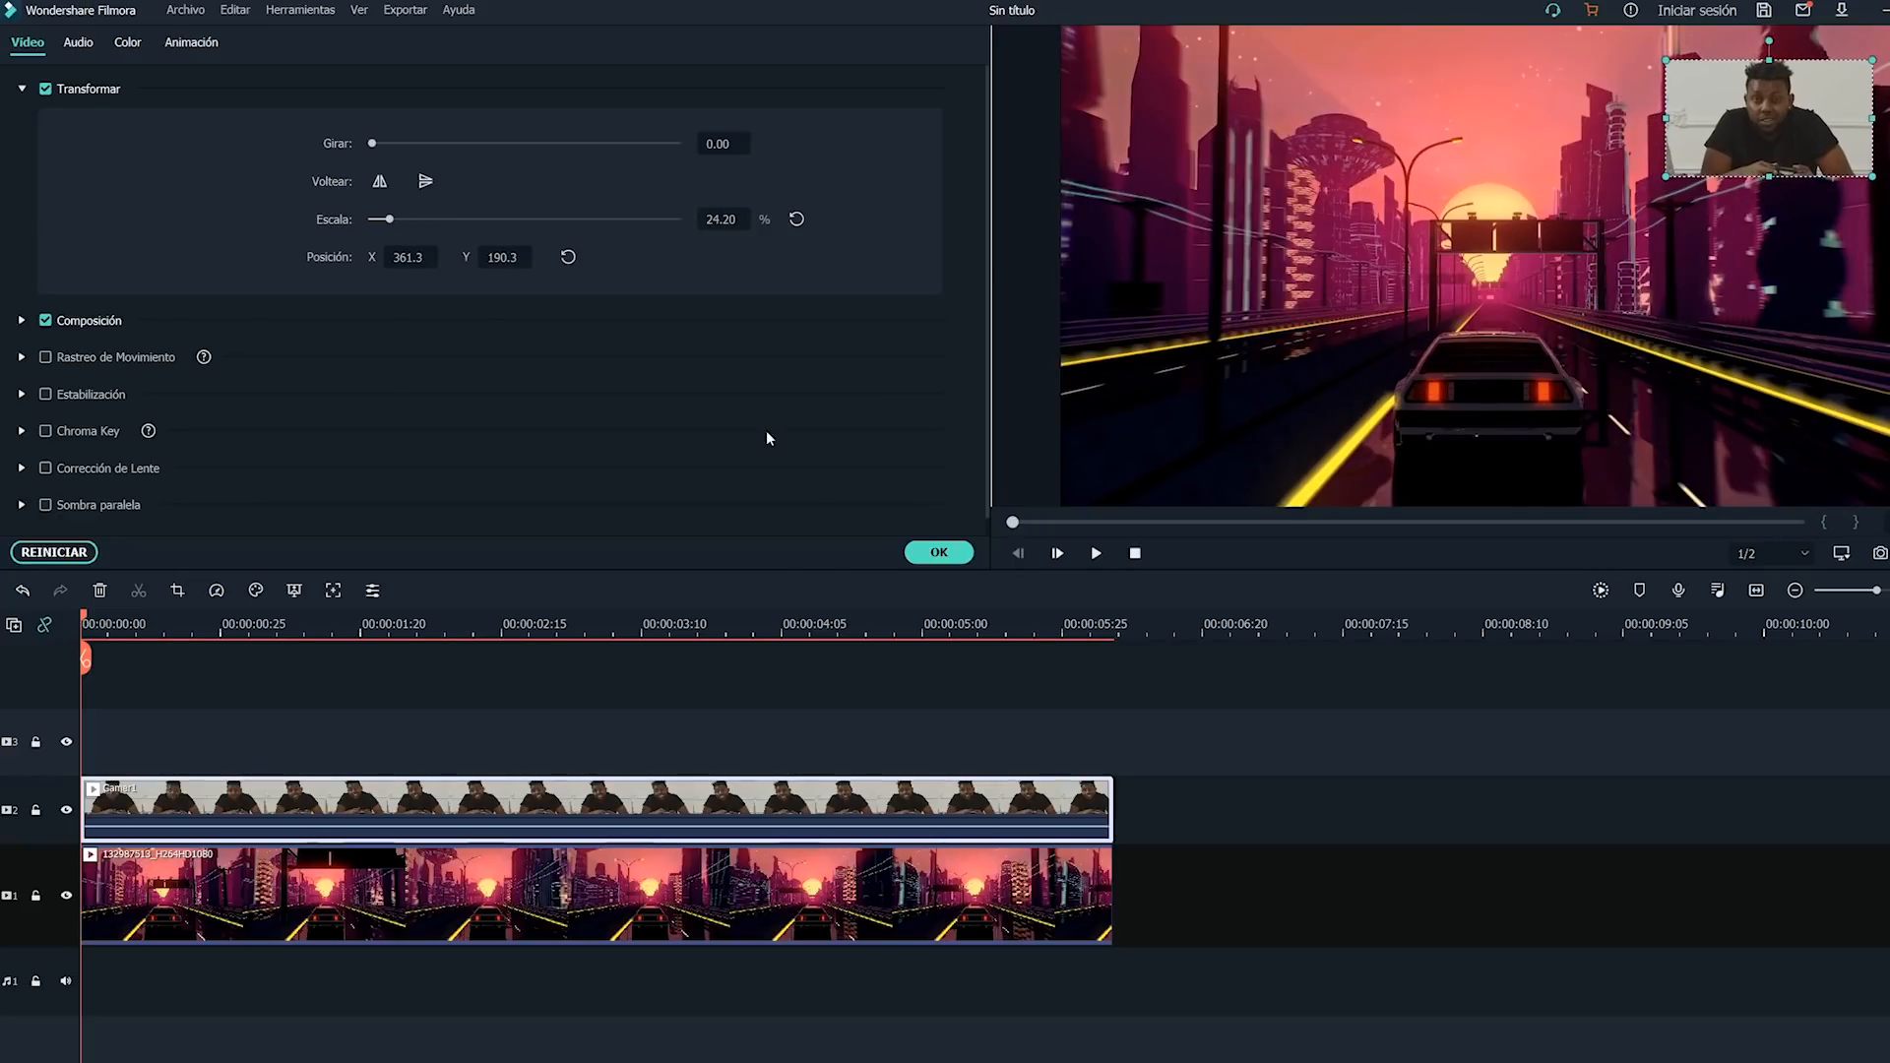
left_click(928, 554)
Add the Twitch overlay image on track 3 for the same duration and fit it around the gamer clip at 50% scale, X 363.3, Y 191.3.
left_click_drag(467, 278, 1110, 628)
double_click(1422, 398)
left_click_drag(1421, 398, 1741, 192)
left_click_drag(450, 218, 411, 220)
left_click_drag(1760, 118, 1770, 118)
left_click_drag(501, 257, 504, 257)
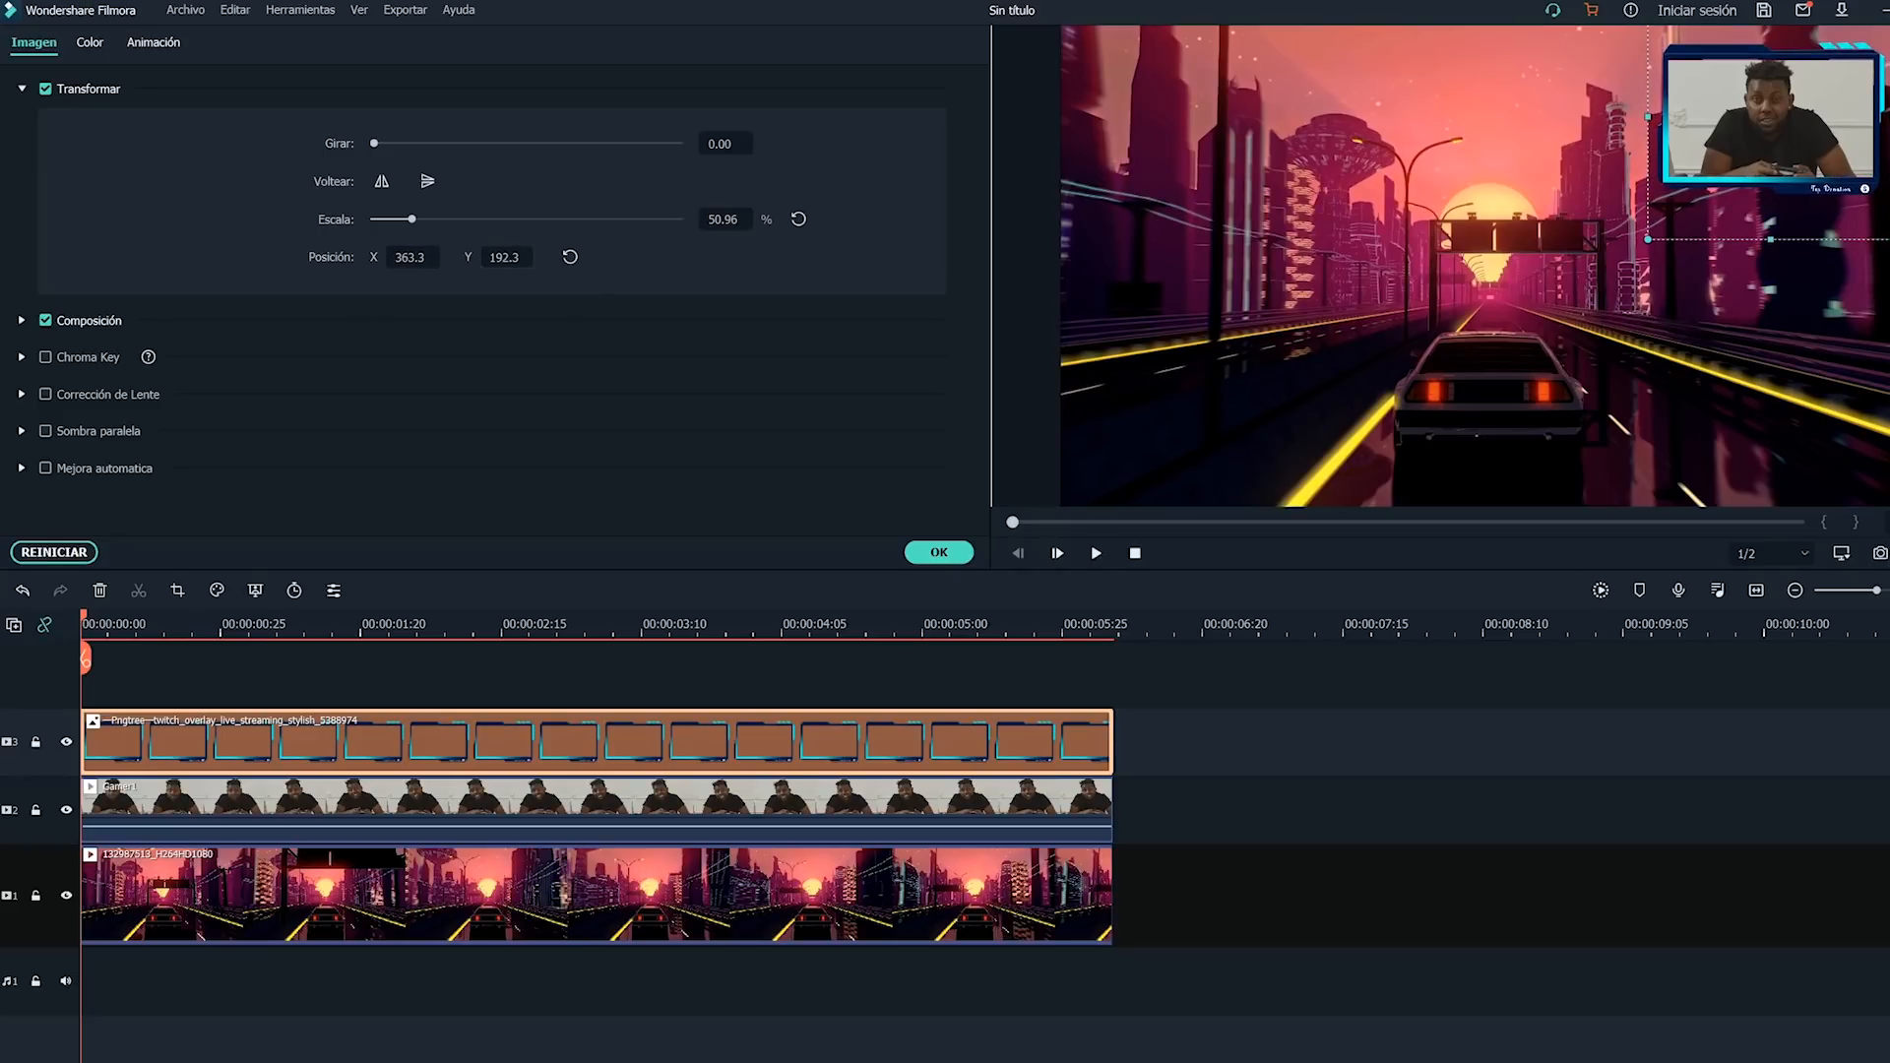
Render the timeline preview and play back the composed gameplay with its framed webcam overlay.
left_click(1600, 591)
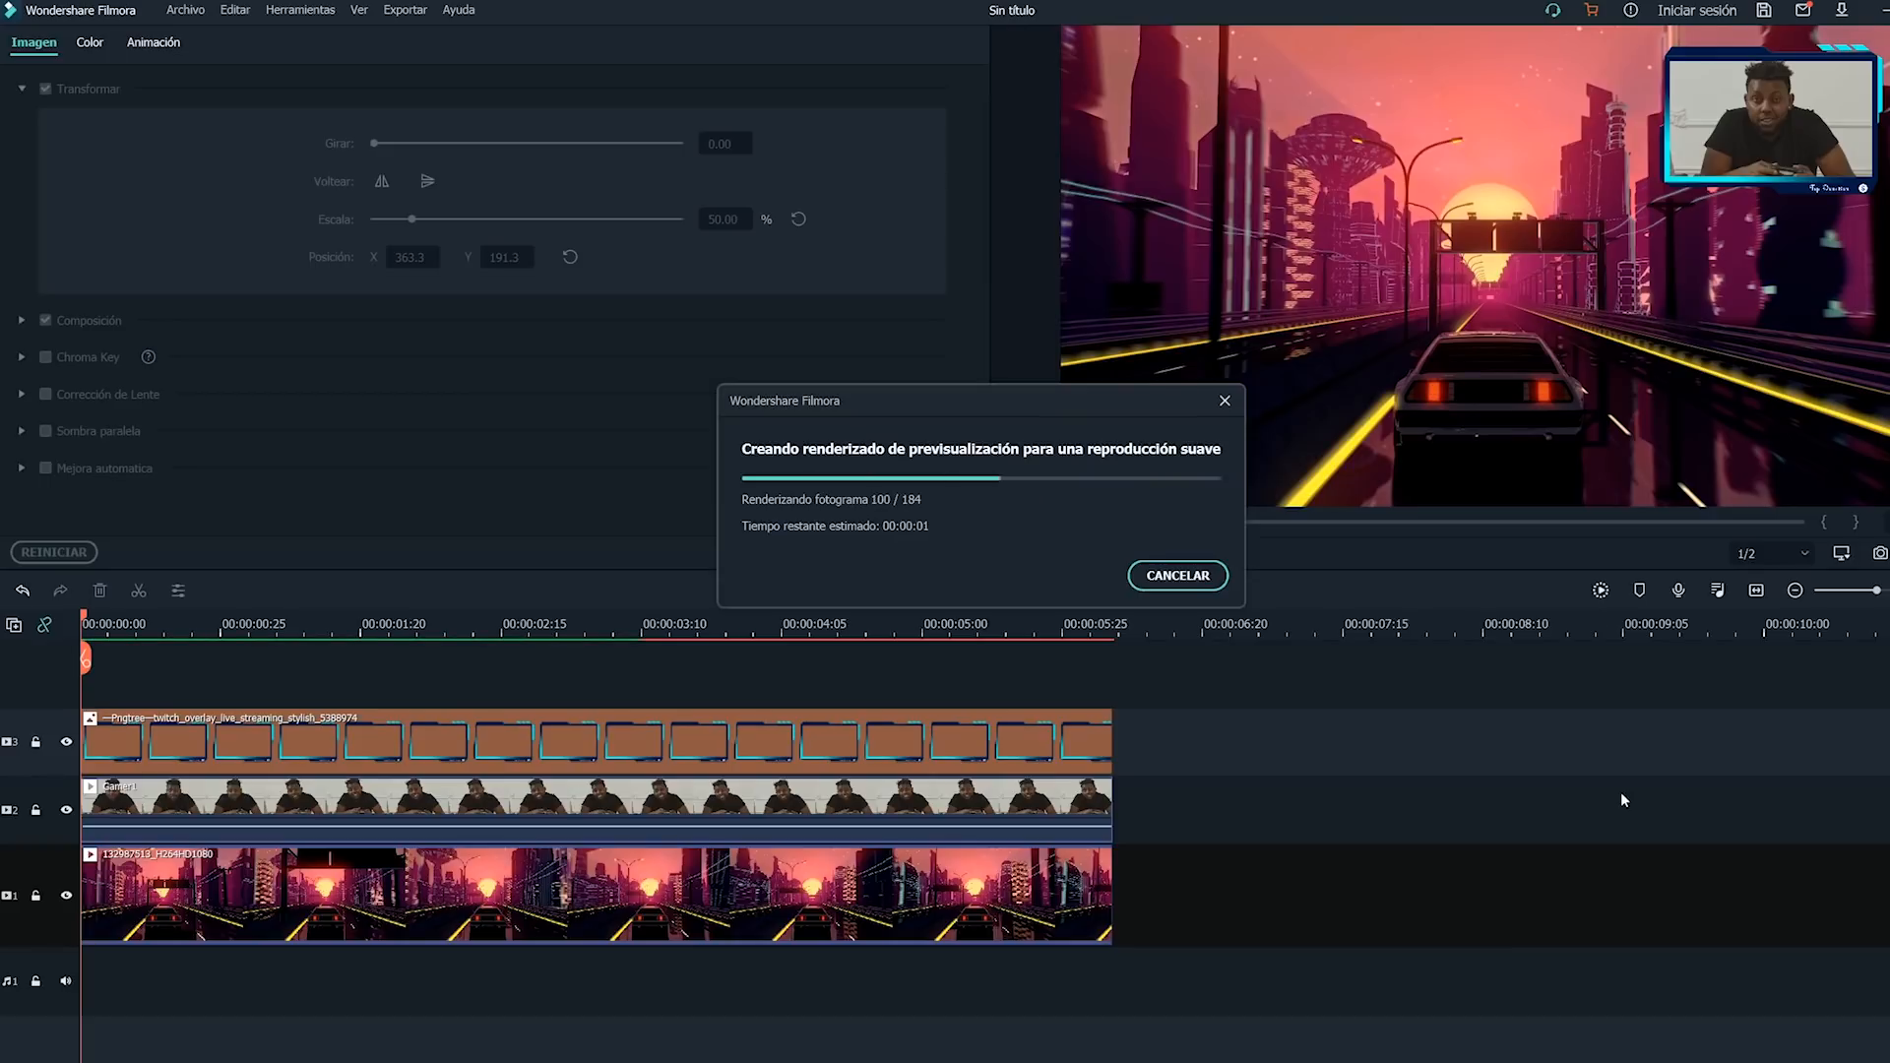
left_click(1095, 553)
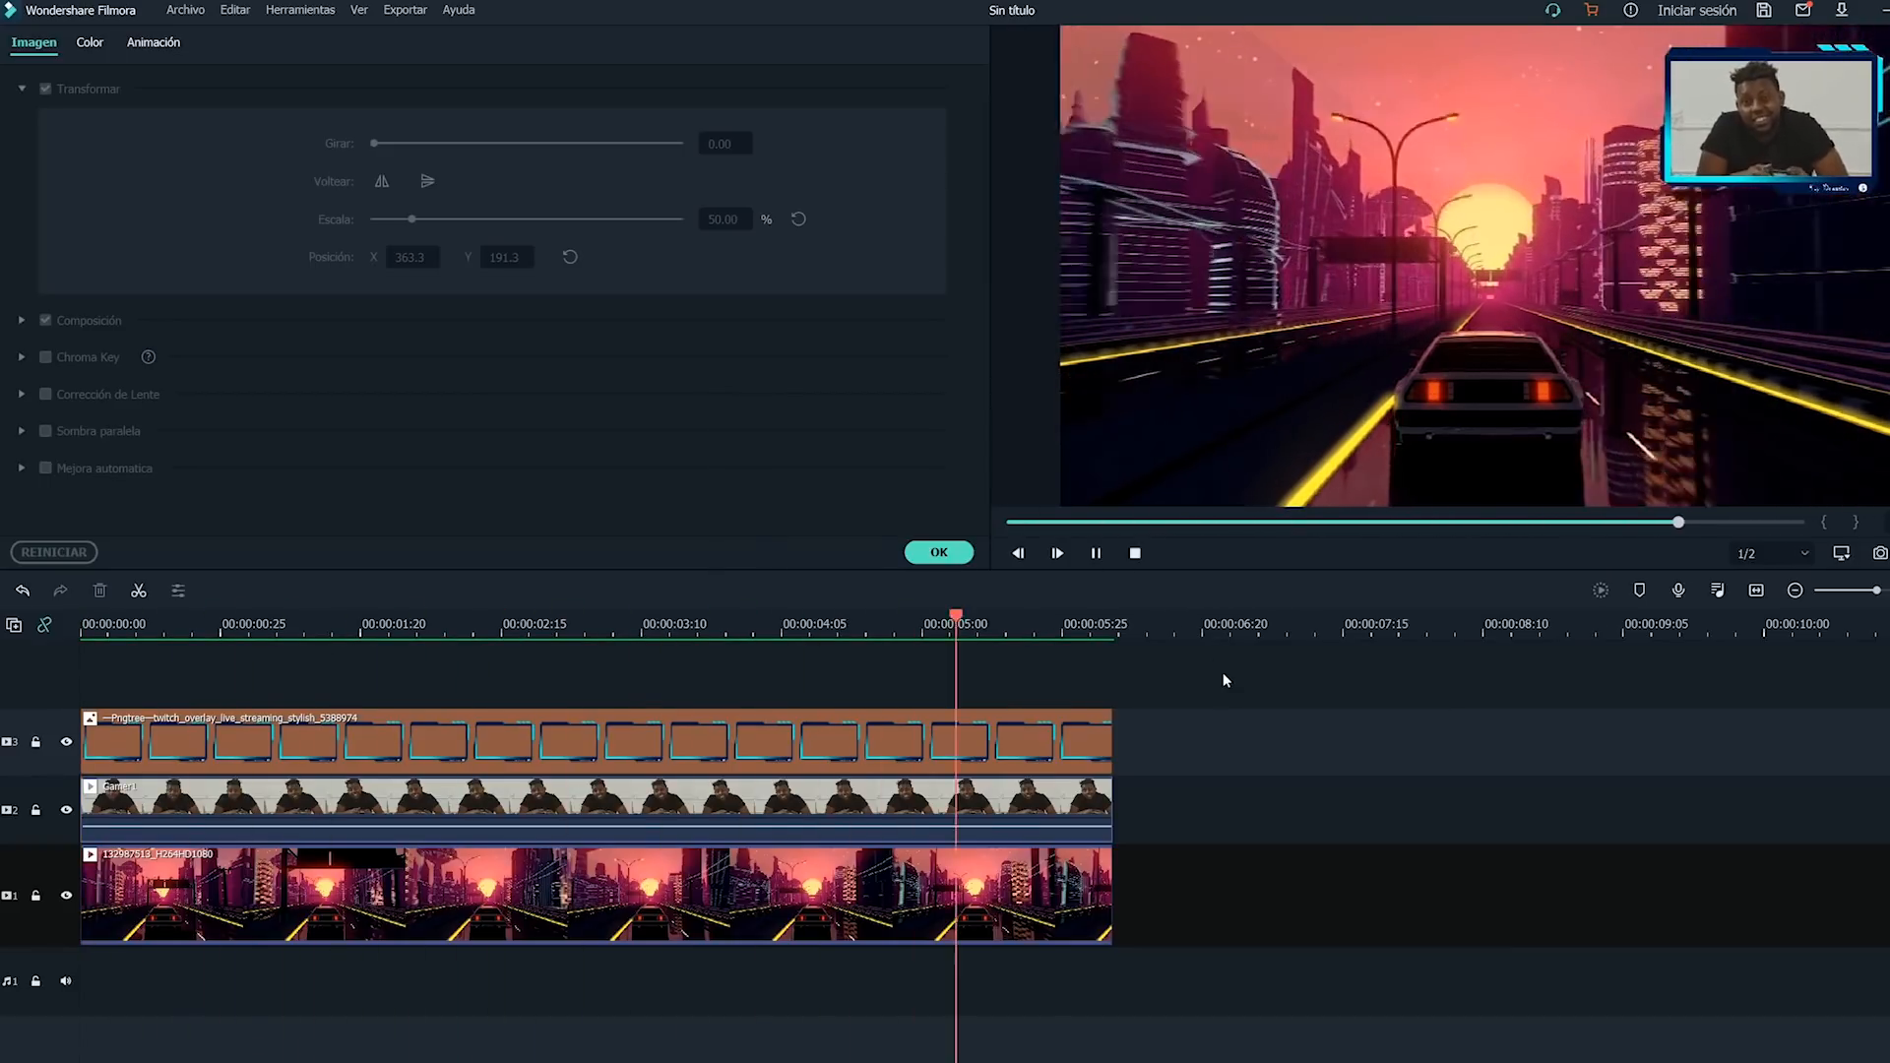
left_click(1135, 554)
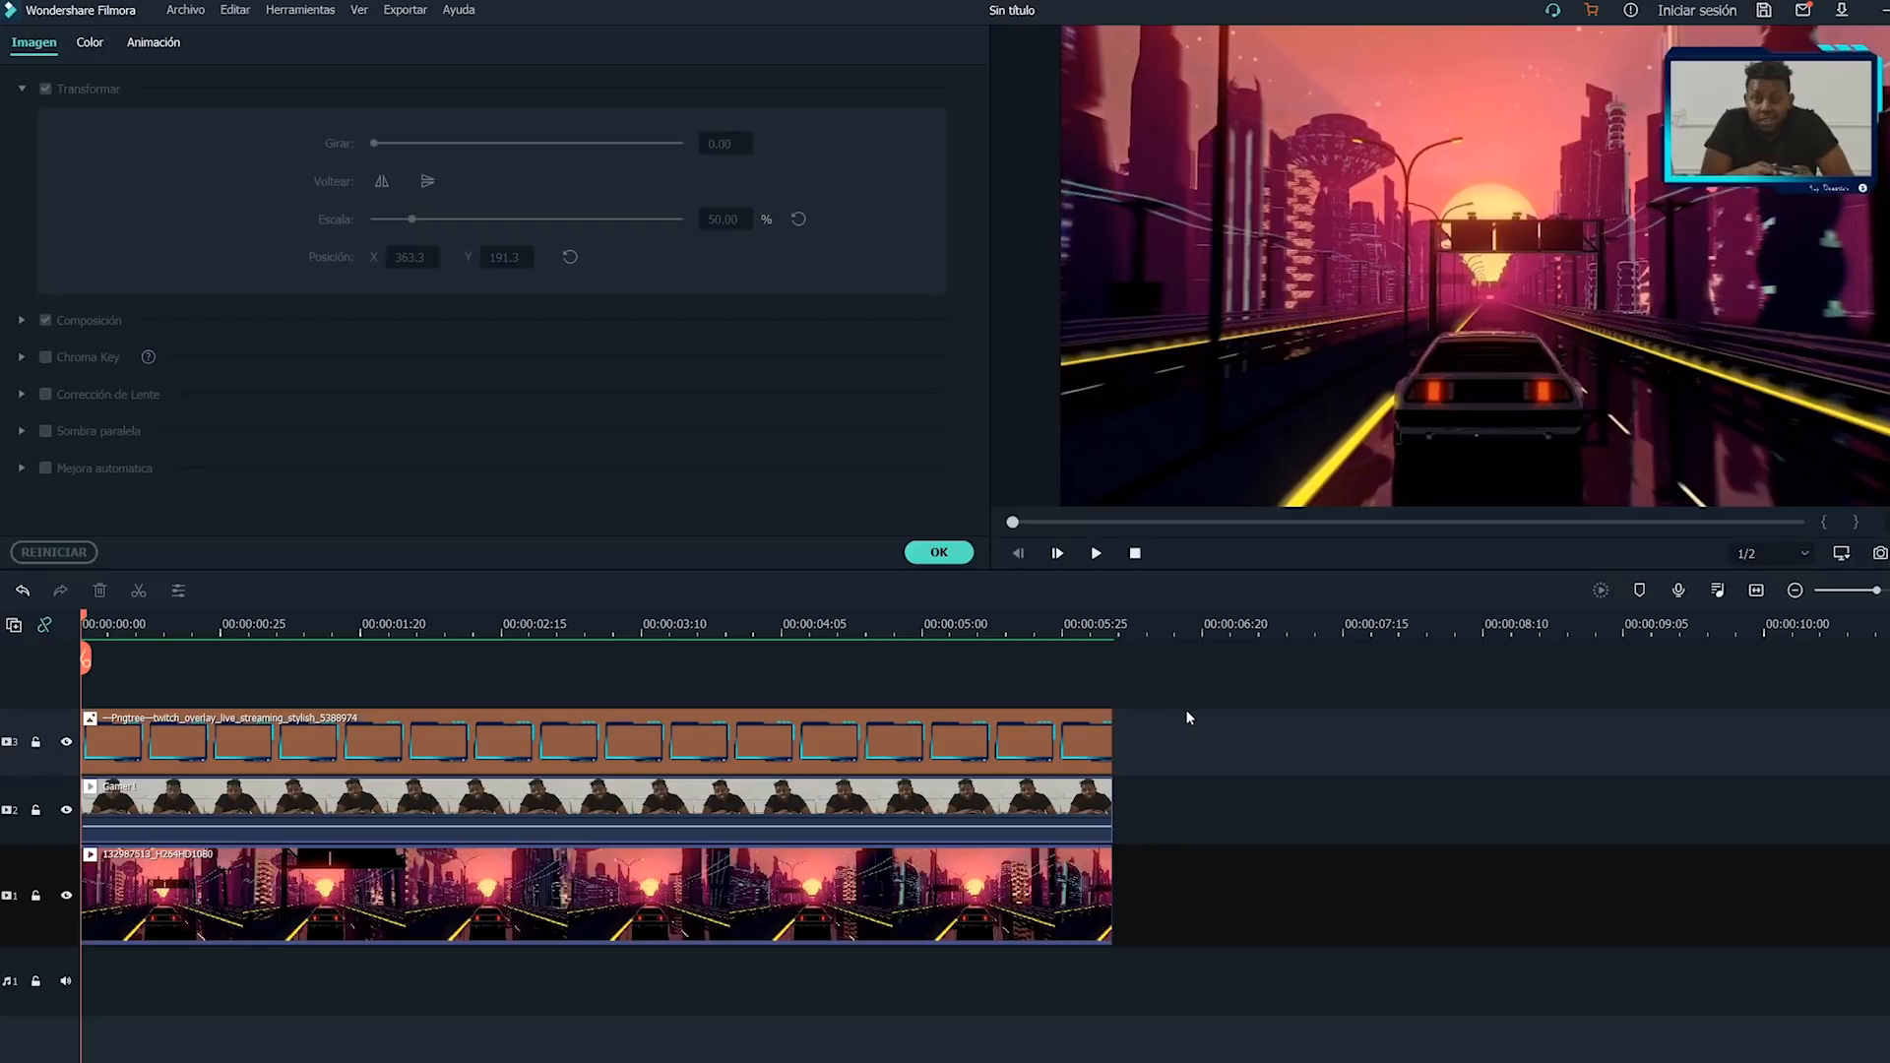
Split the clips on all three video tracks at about 00:00:02:15 and again at about 00:00:04:10.
left_click(1097, 554)
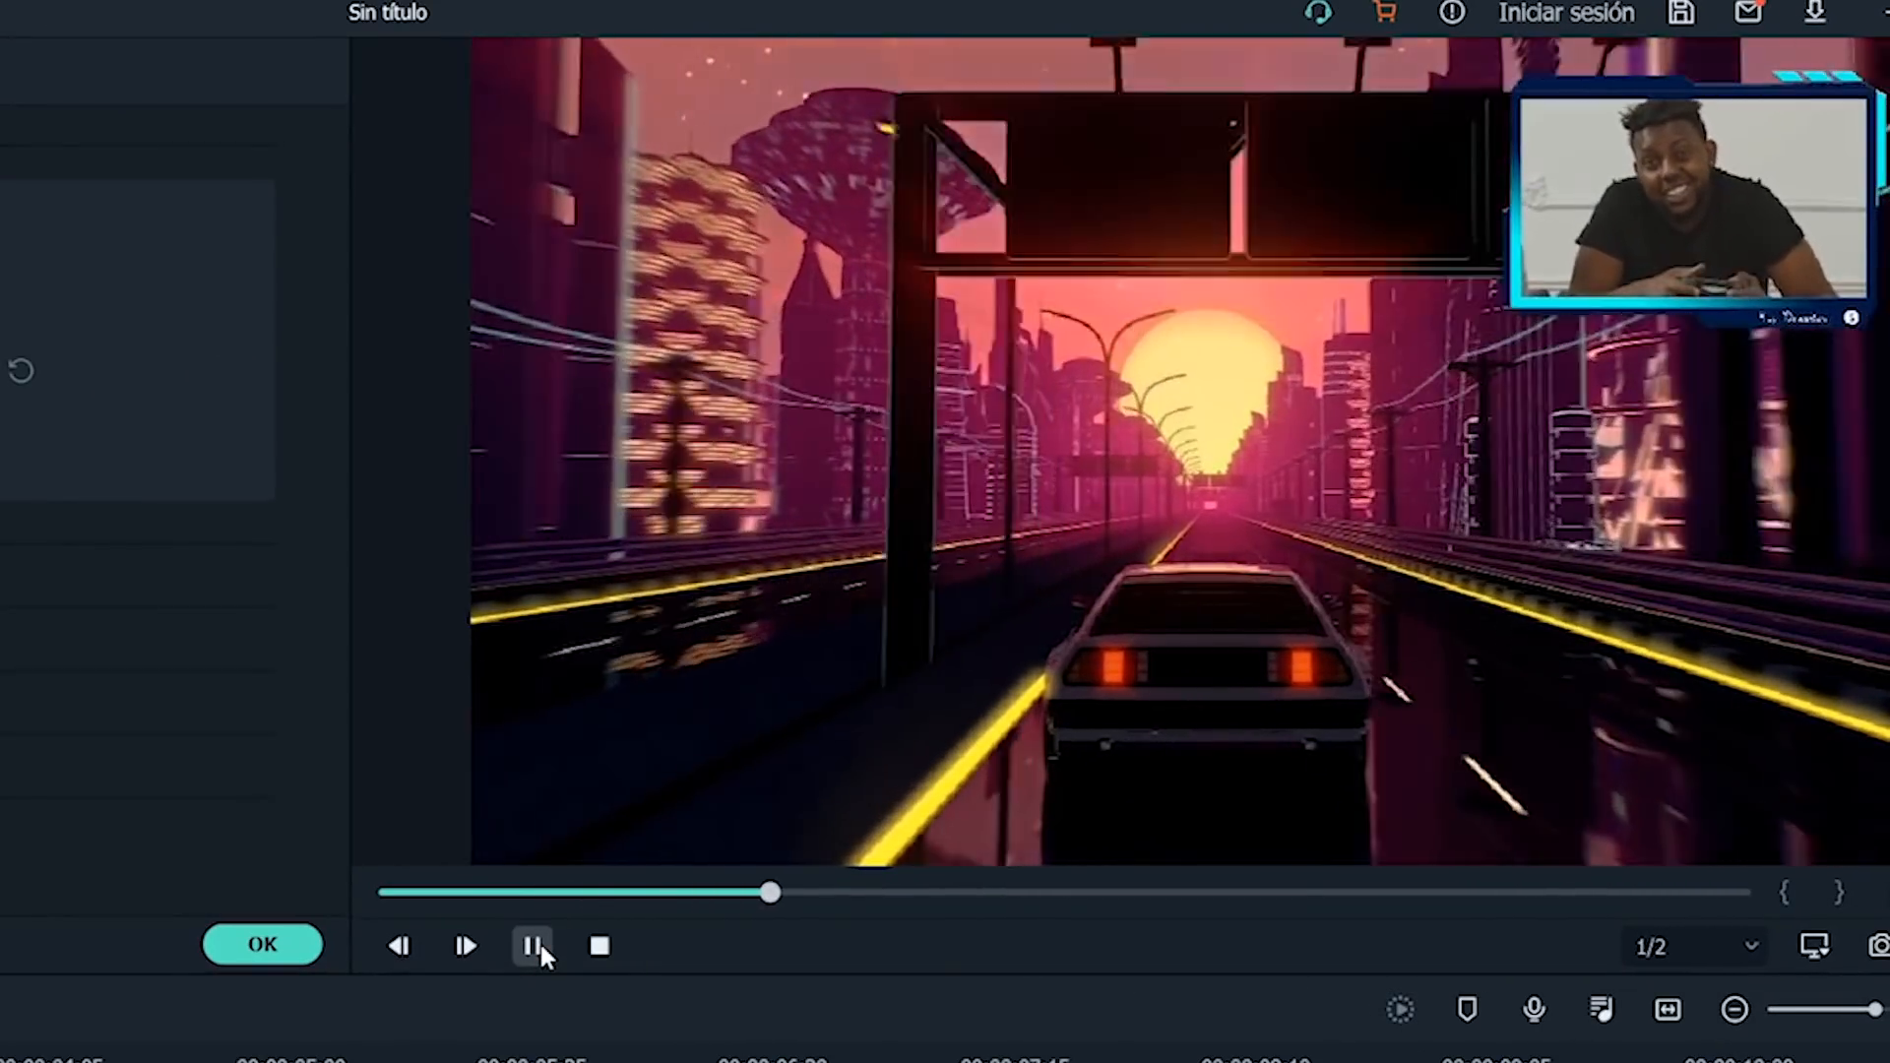
left_click(537, 945)
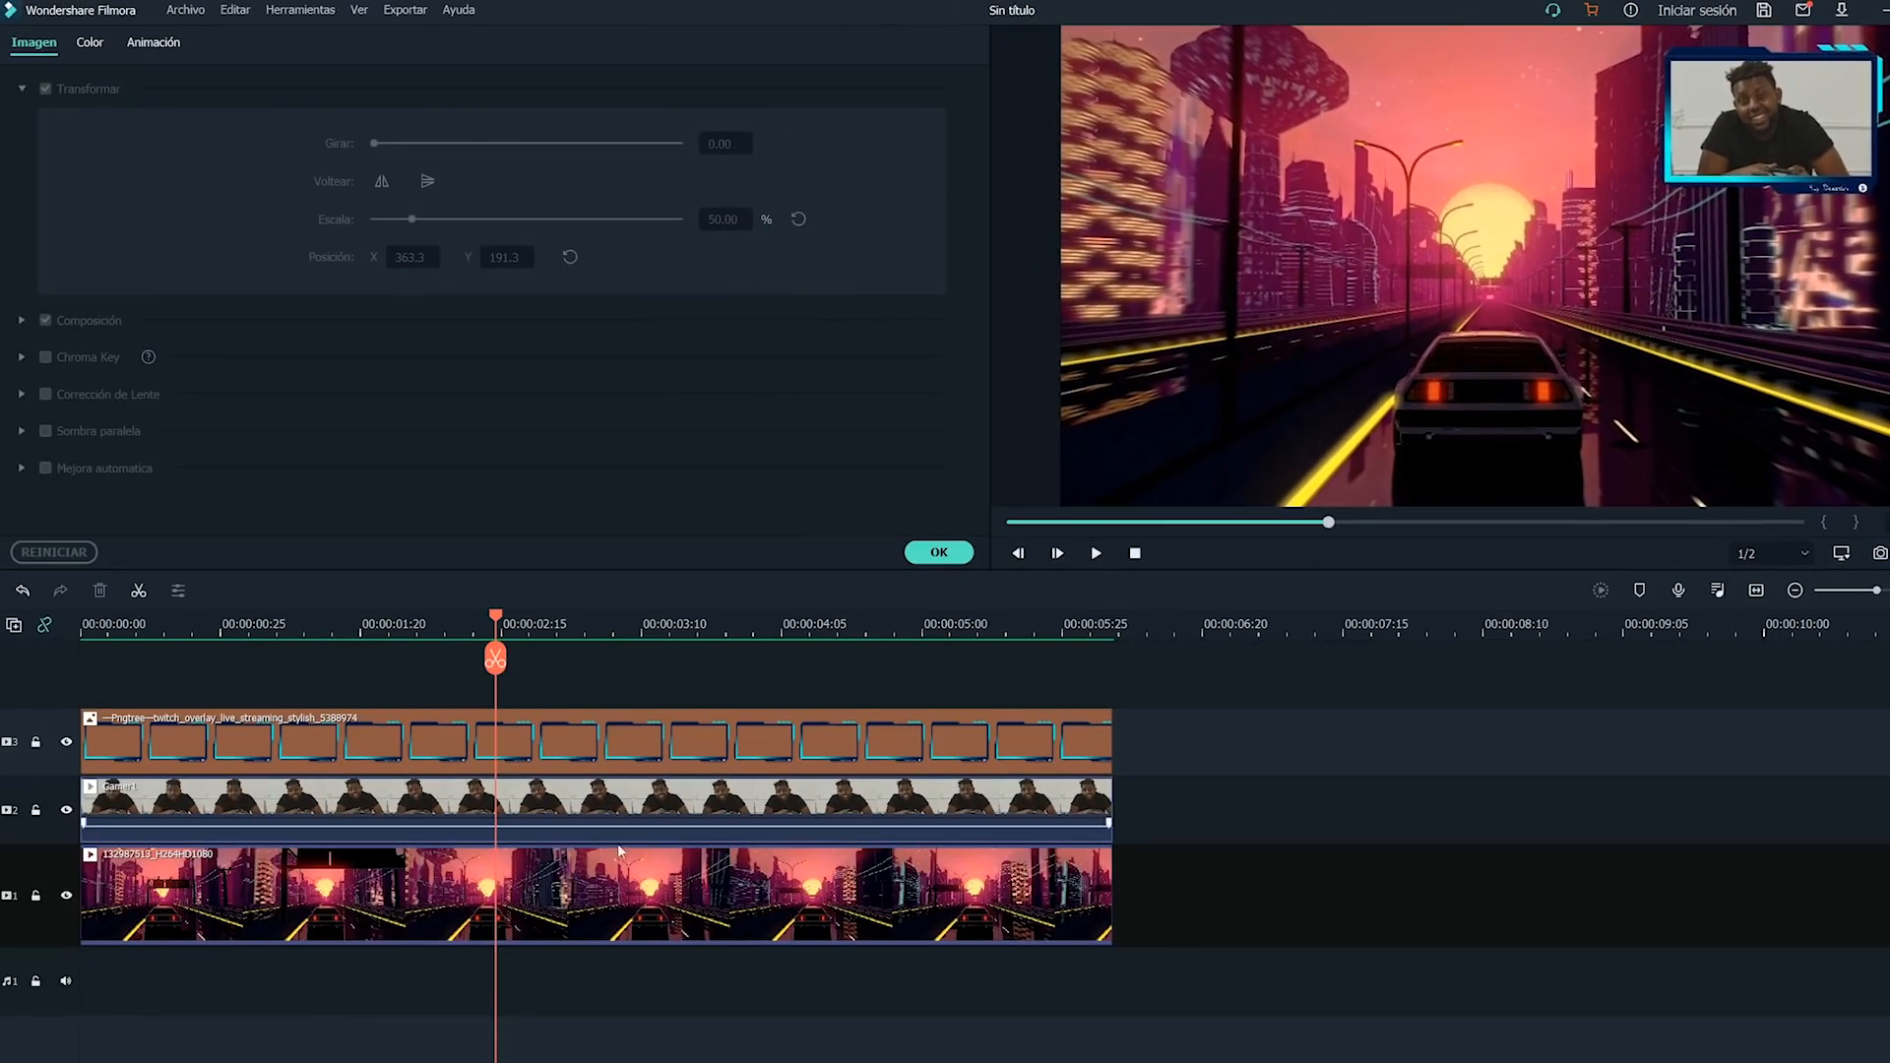
left_click_drag(584, 709, 505, 783)
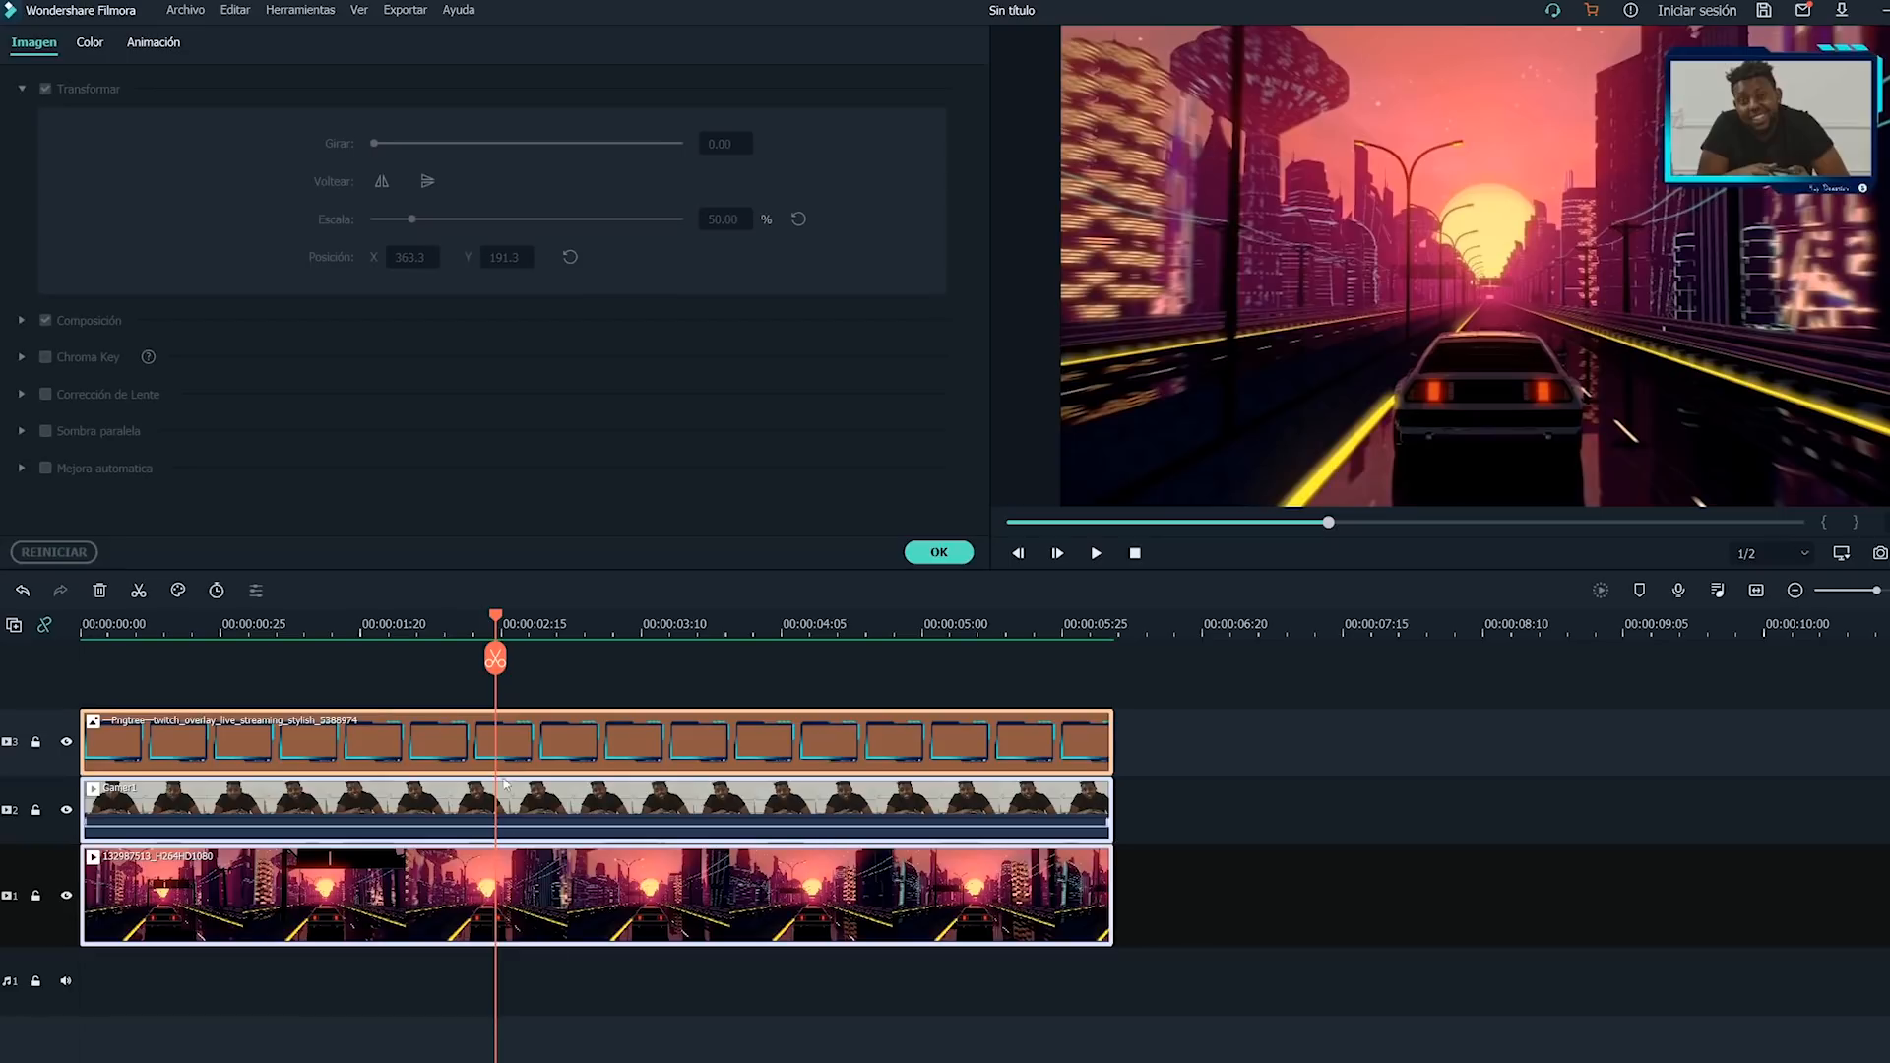
left_click(494, 673)
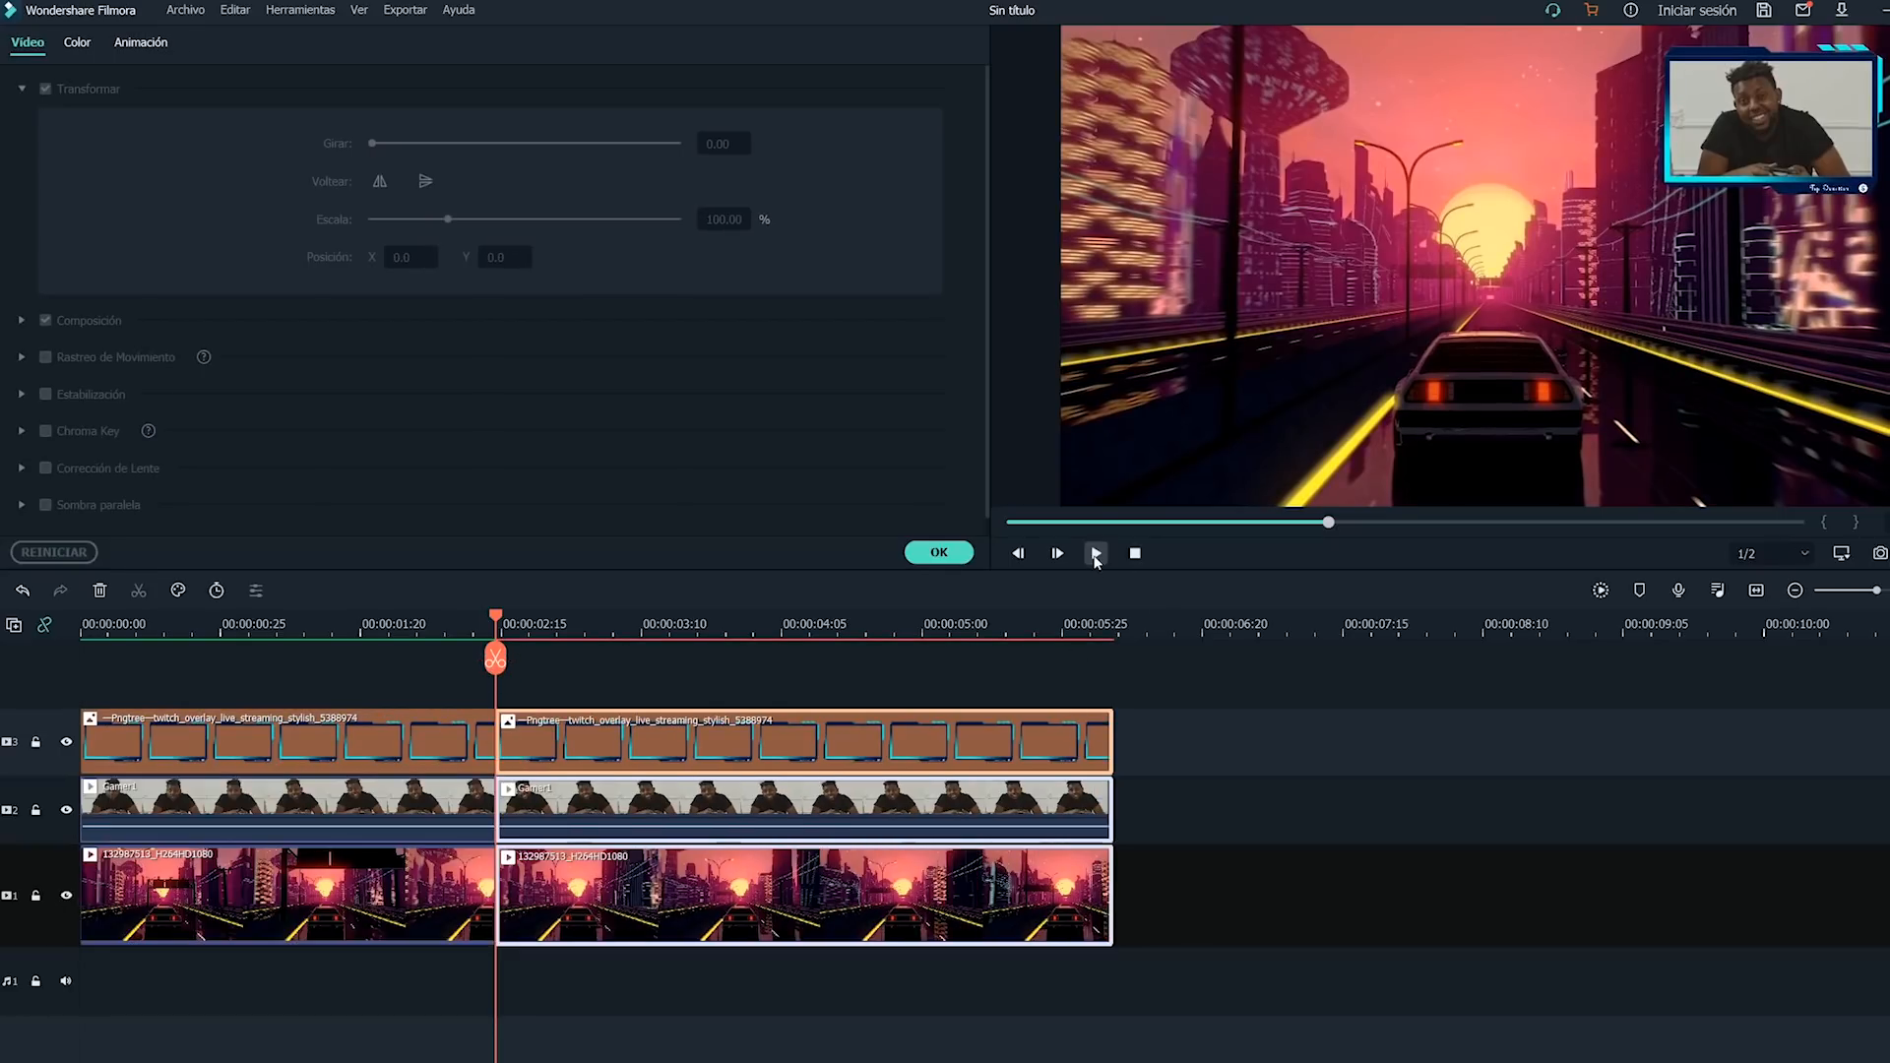
left_click(1095, 554)
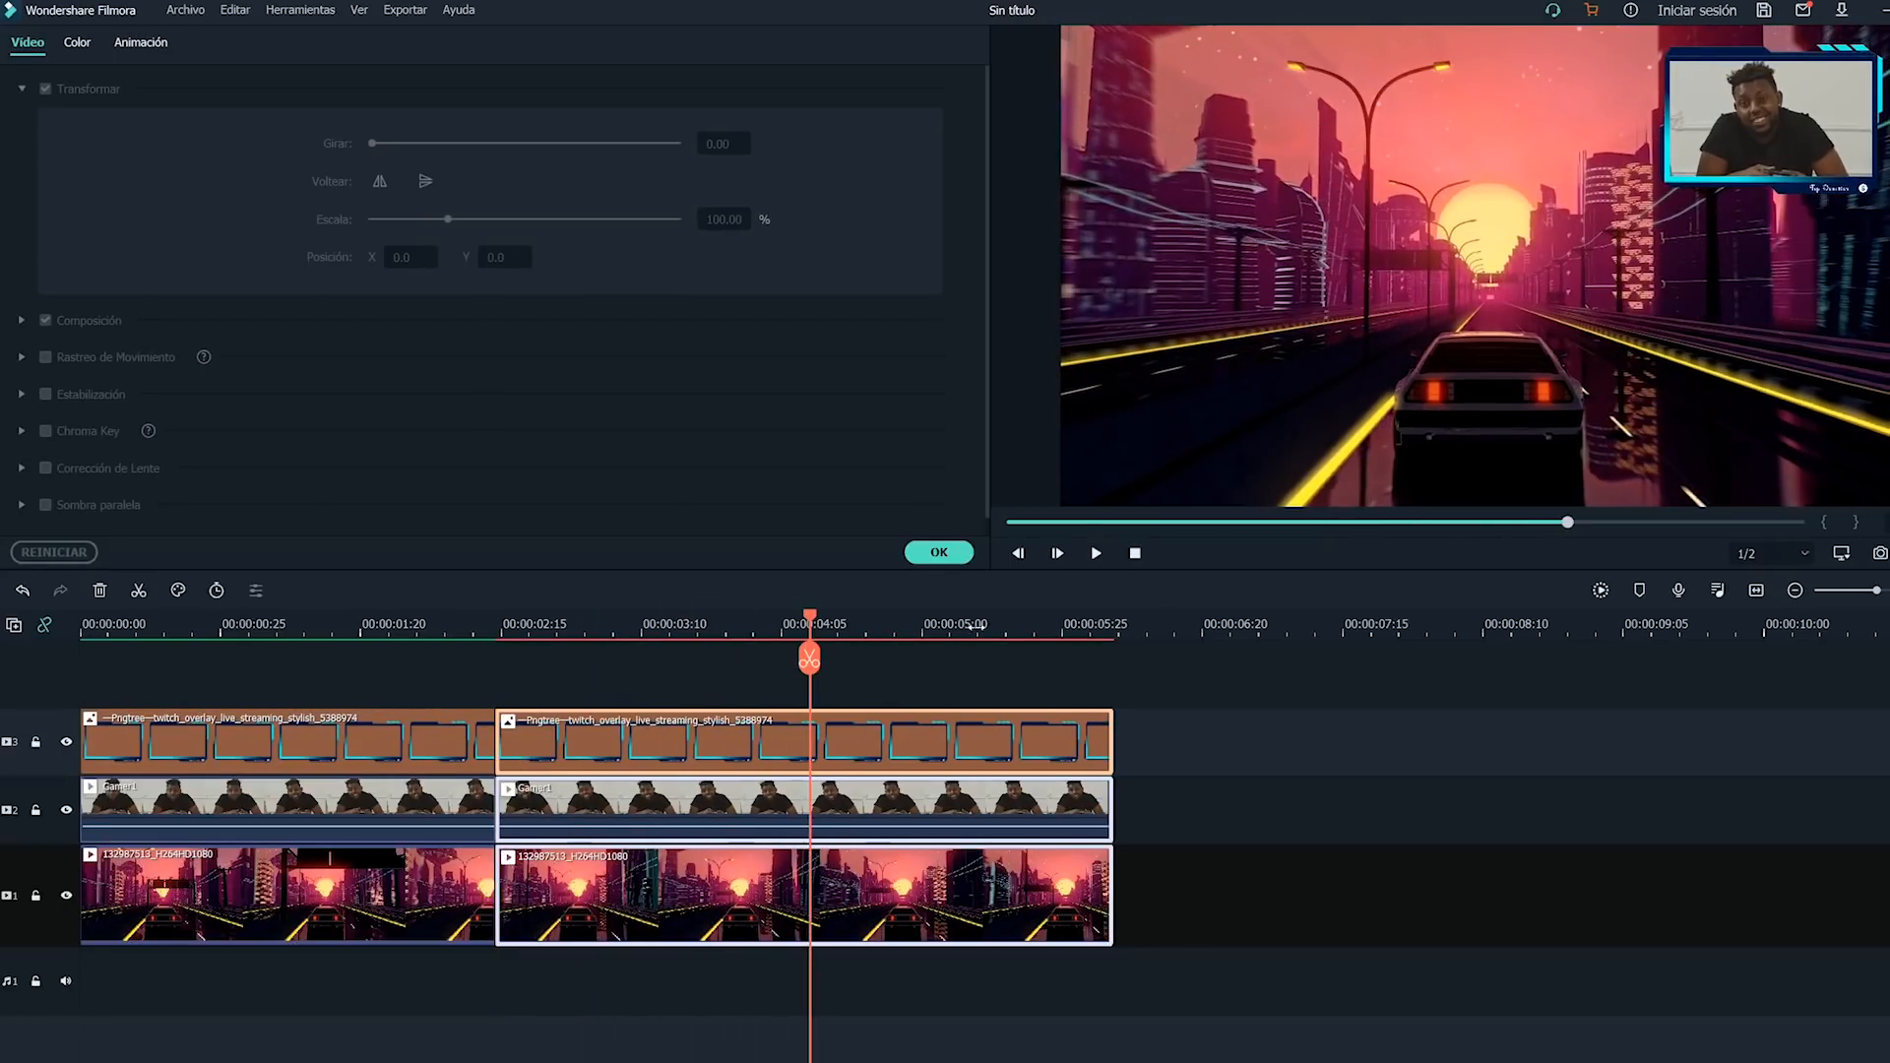
left_click(807, 670)
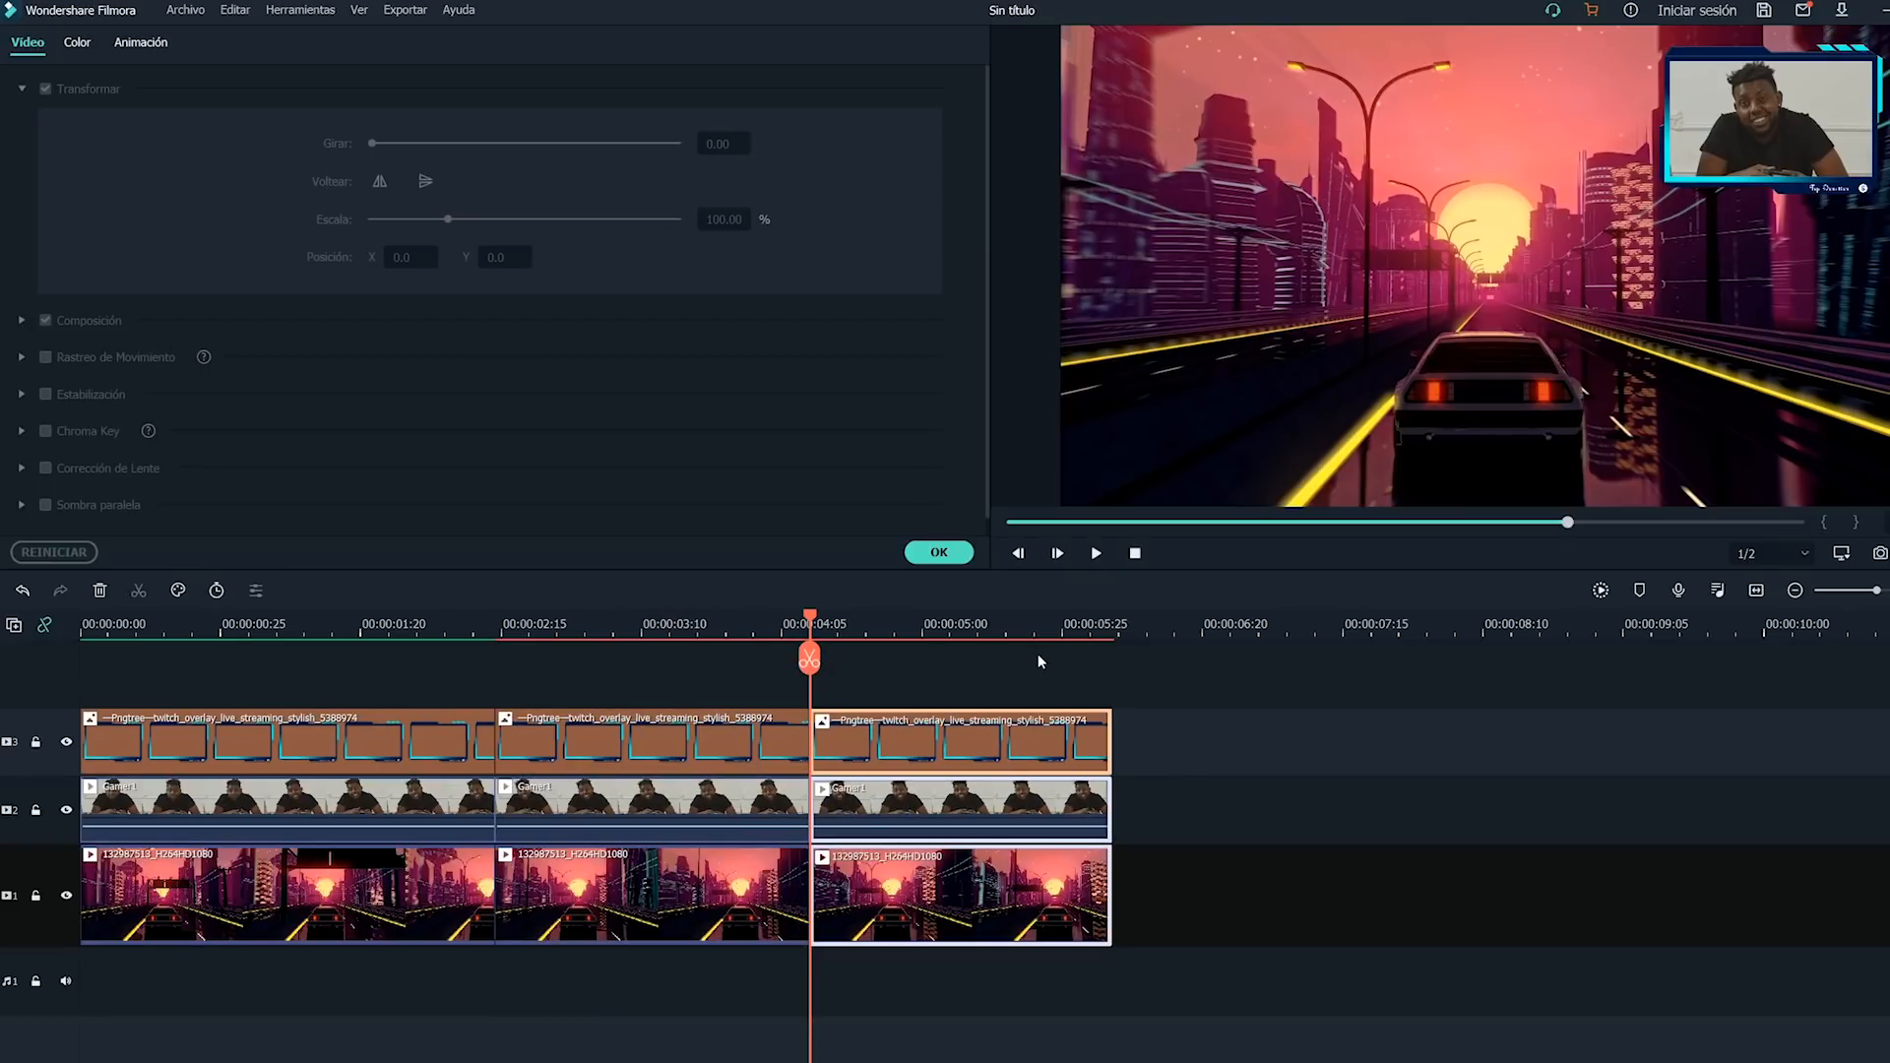
Scale the middle background segment to 359.24% with Y position -191.0, and delete the gamer and overlay segments above it.
left_click(647, 627)
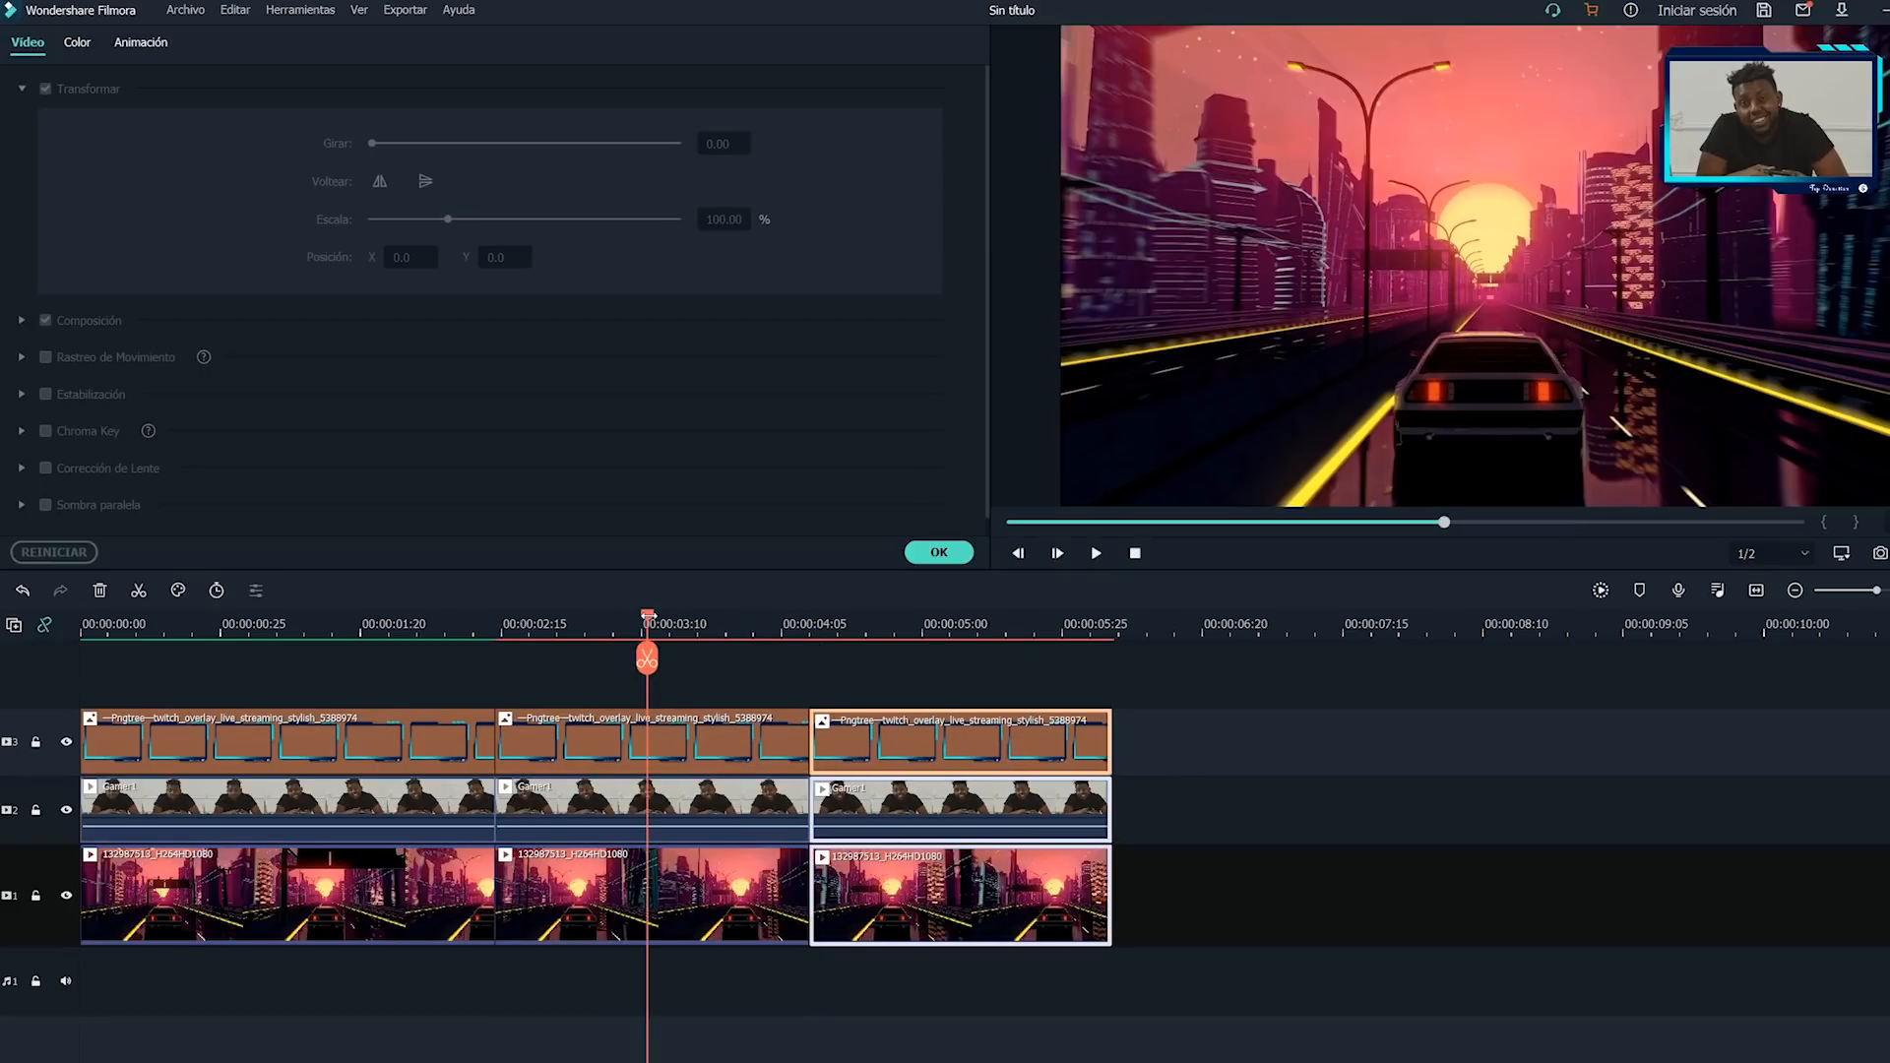
left_click(668, 880)
left_click_drag(447, 219, 645, 254)
left_click_drag(493, 257, 304, 257)
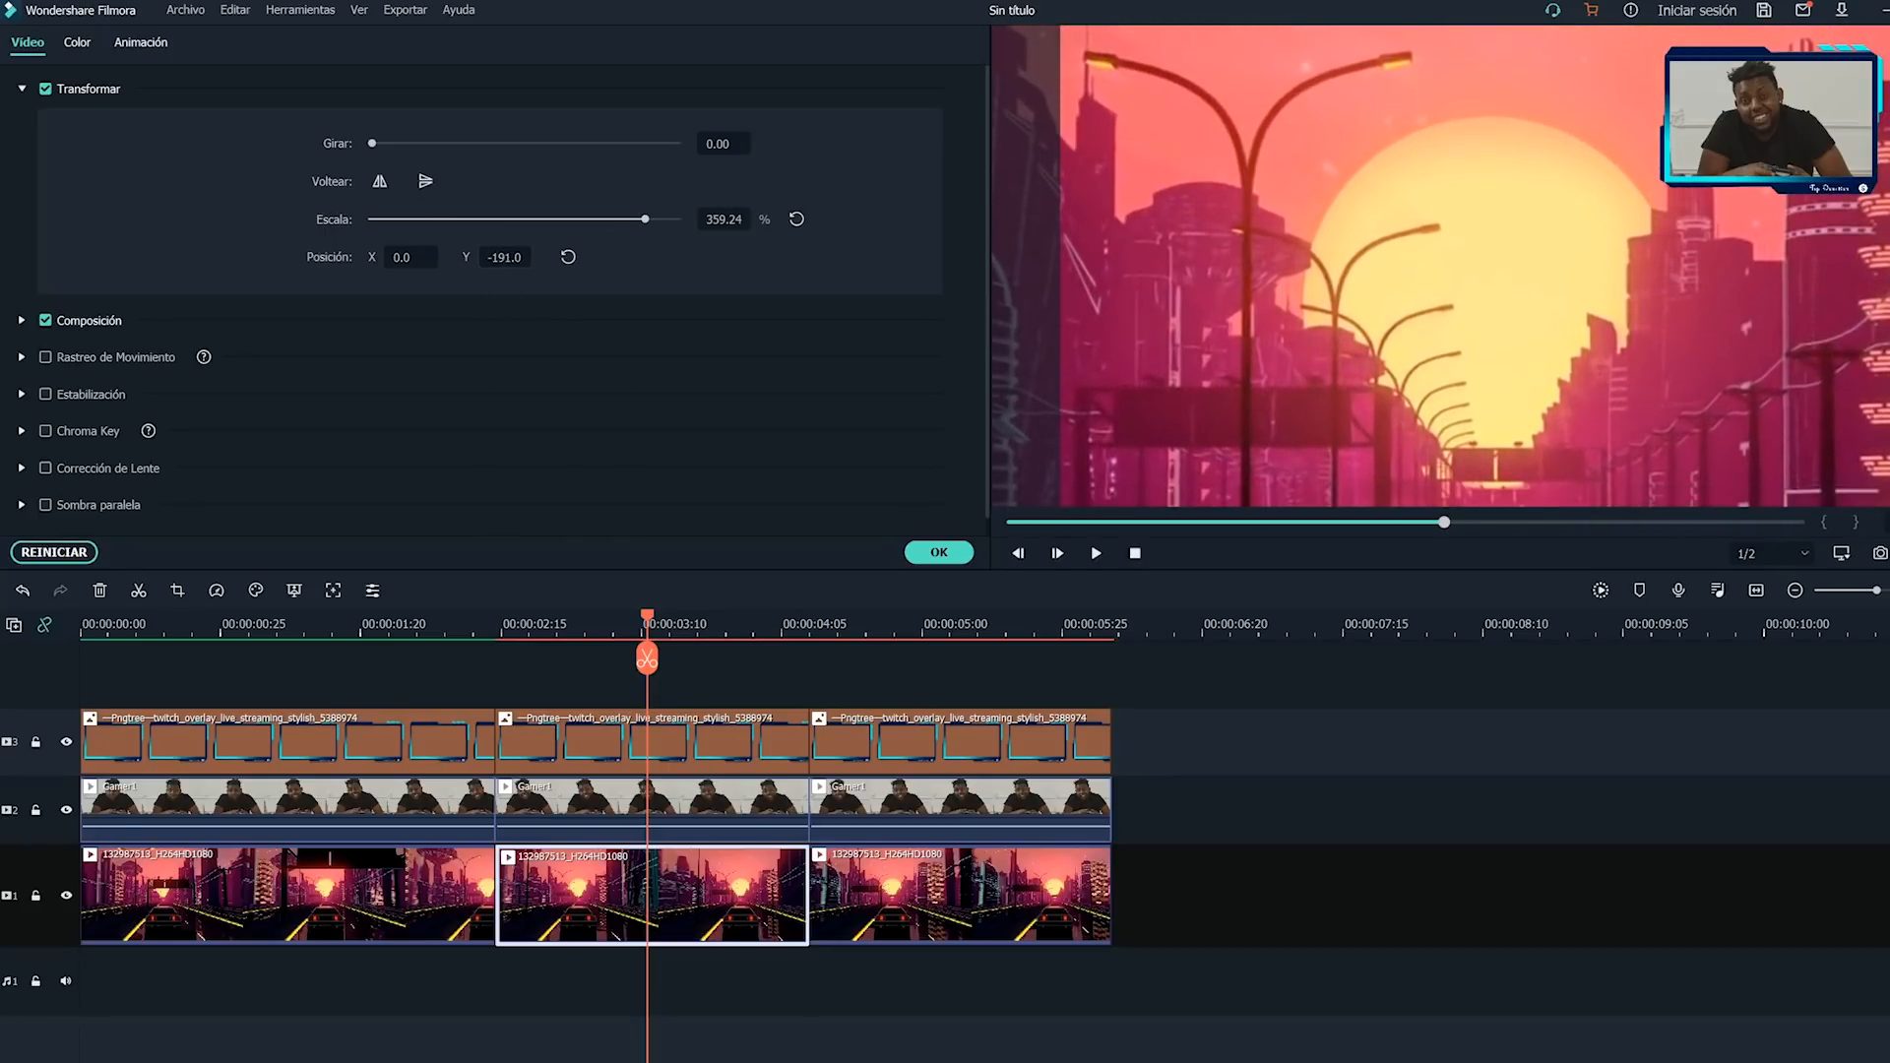
left_click_drag(726, 678, 611, 823)
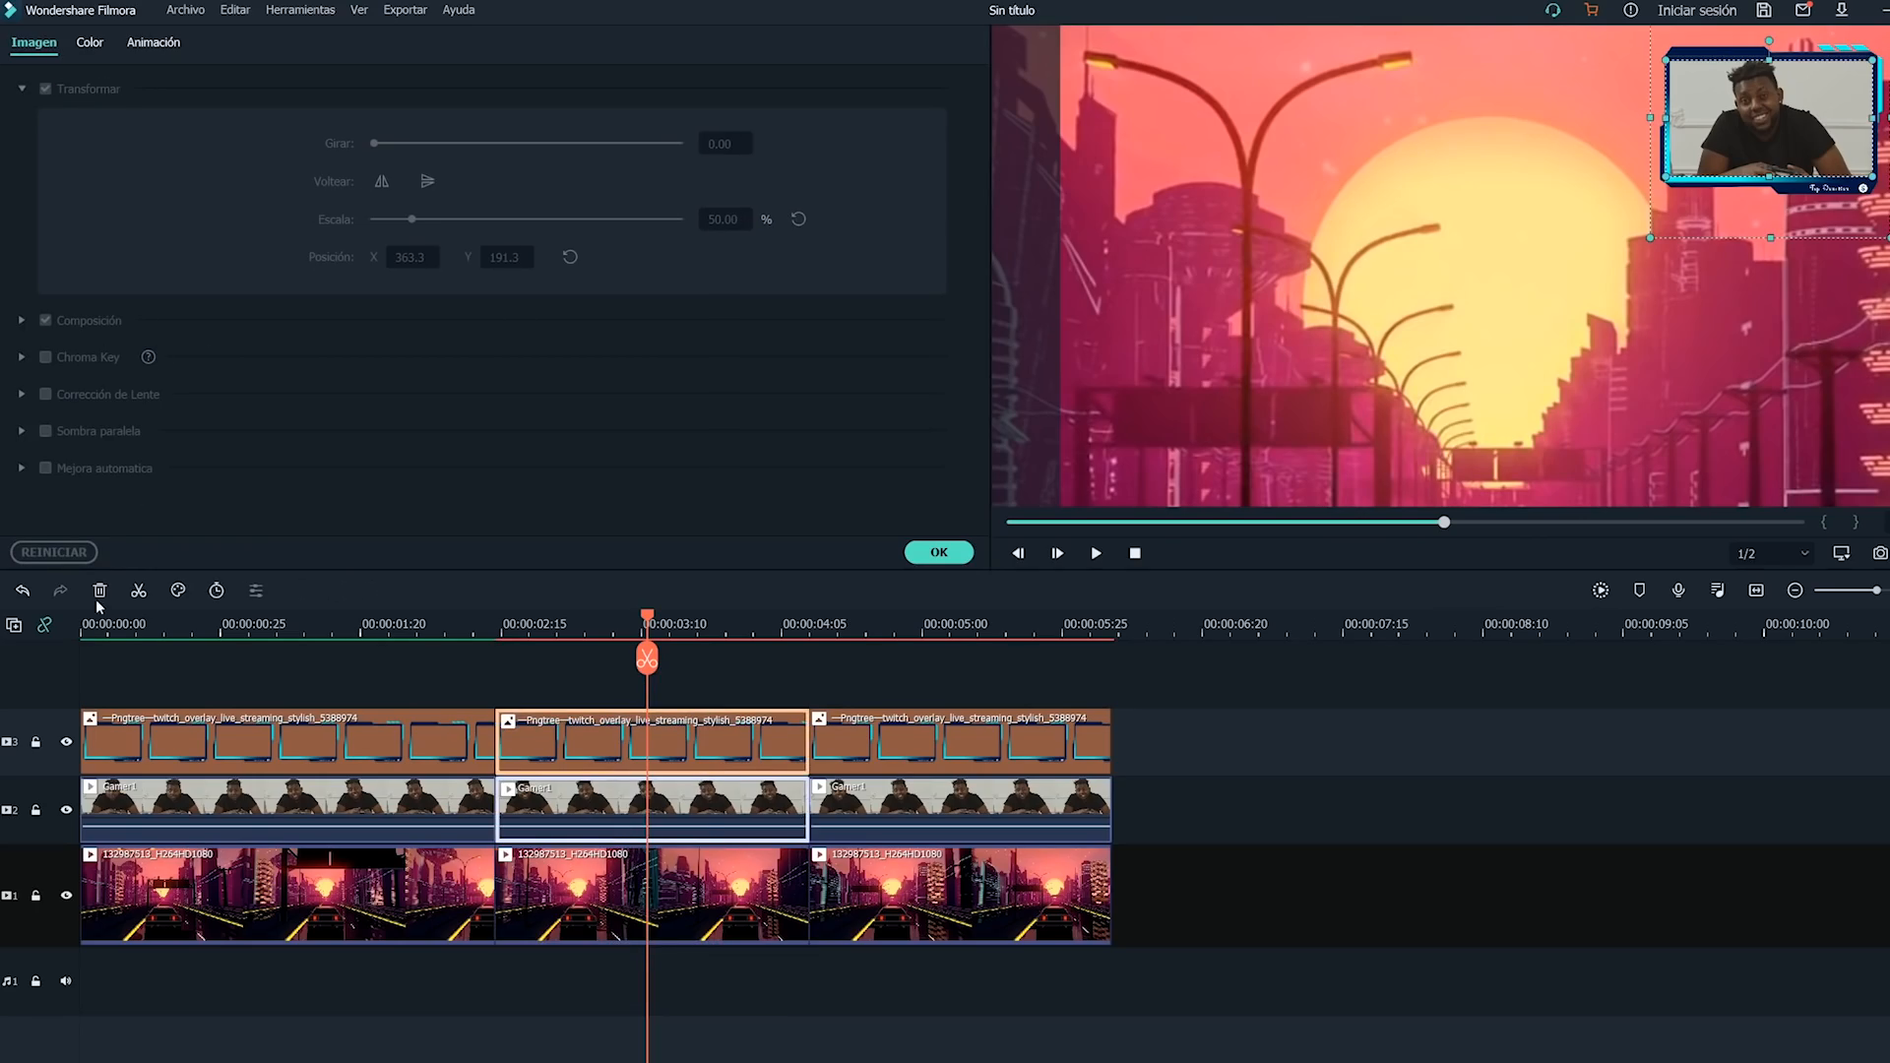
left_click(99, 589)
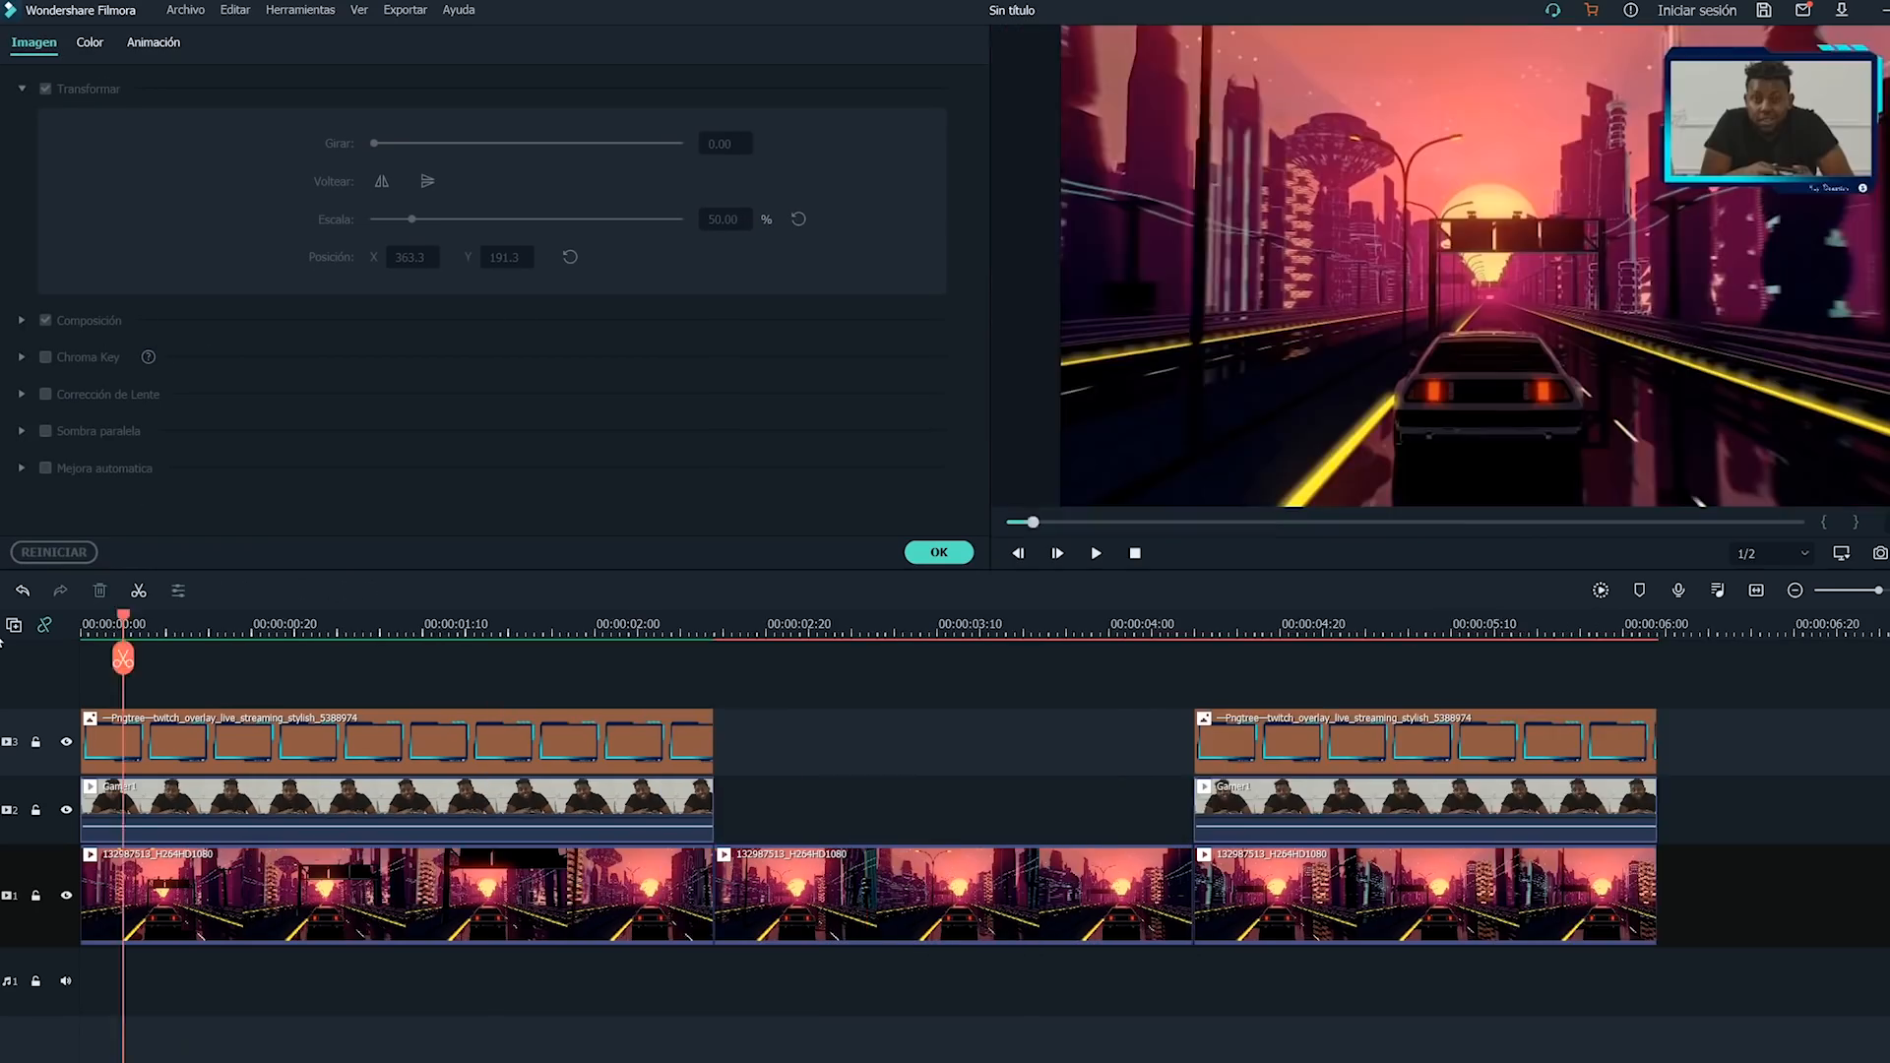
Play back the sequence and check the cuts into and out of the zoomed middle segment.
key("space")
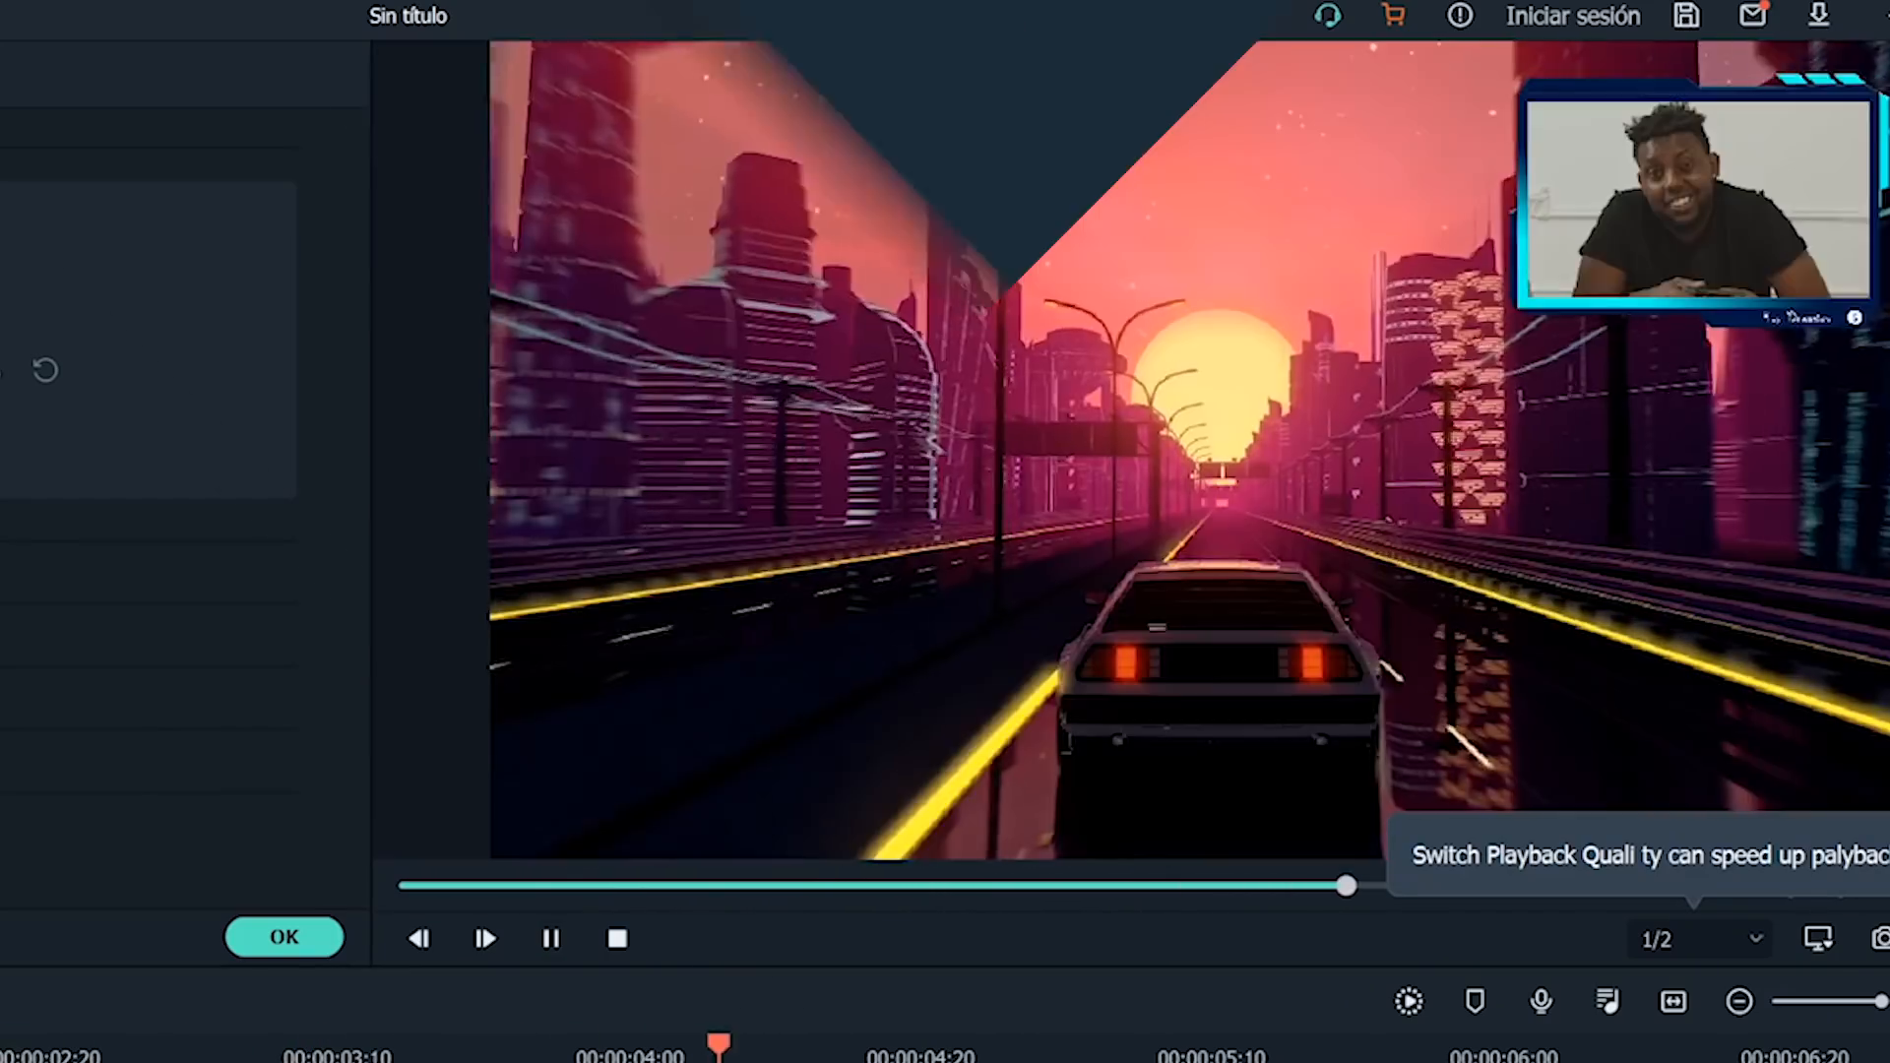
left_click(1100, 554)
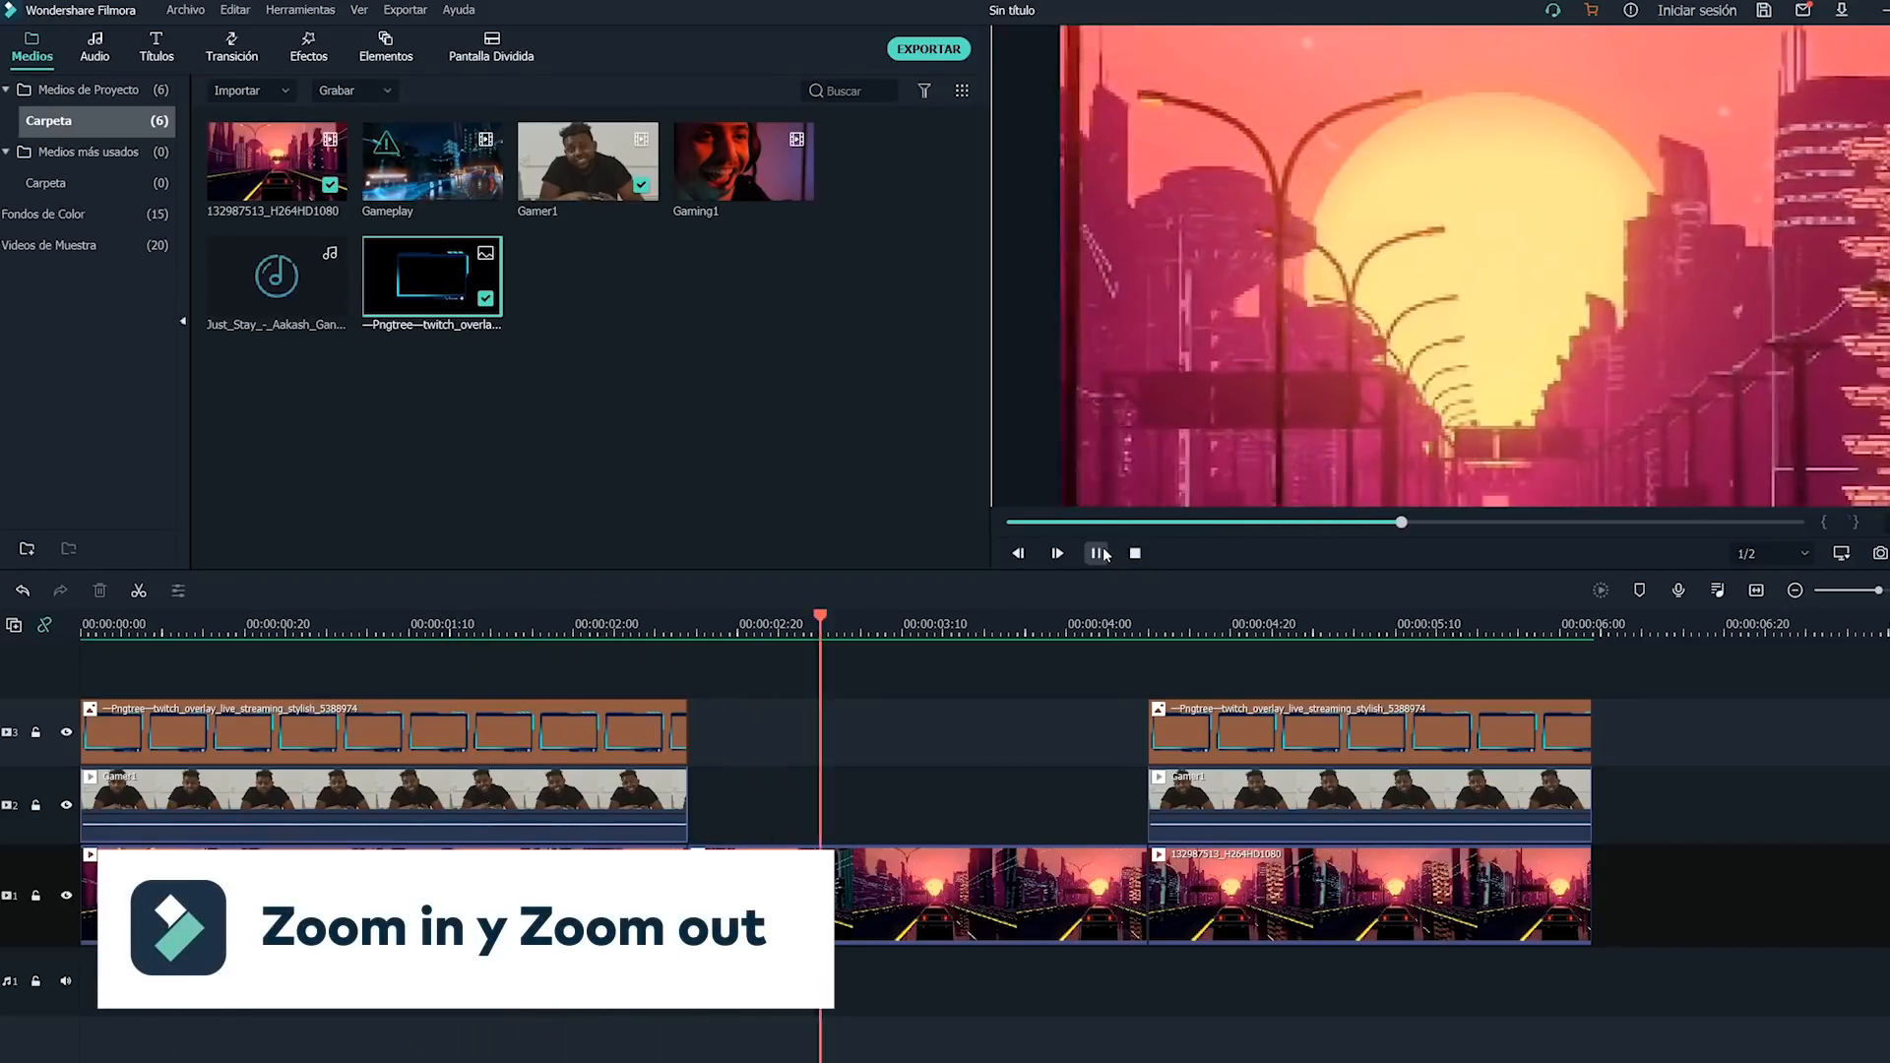
left_click(1100, 553)
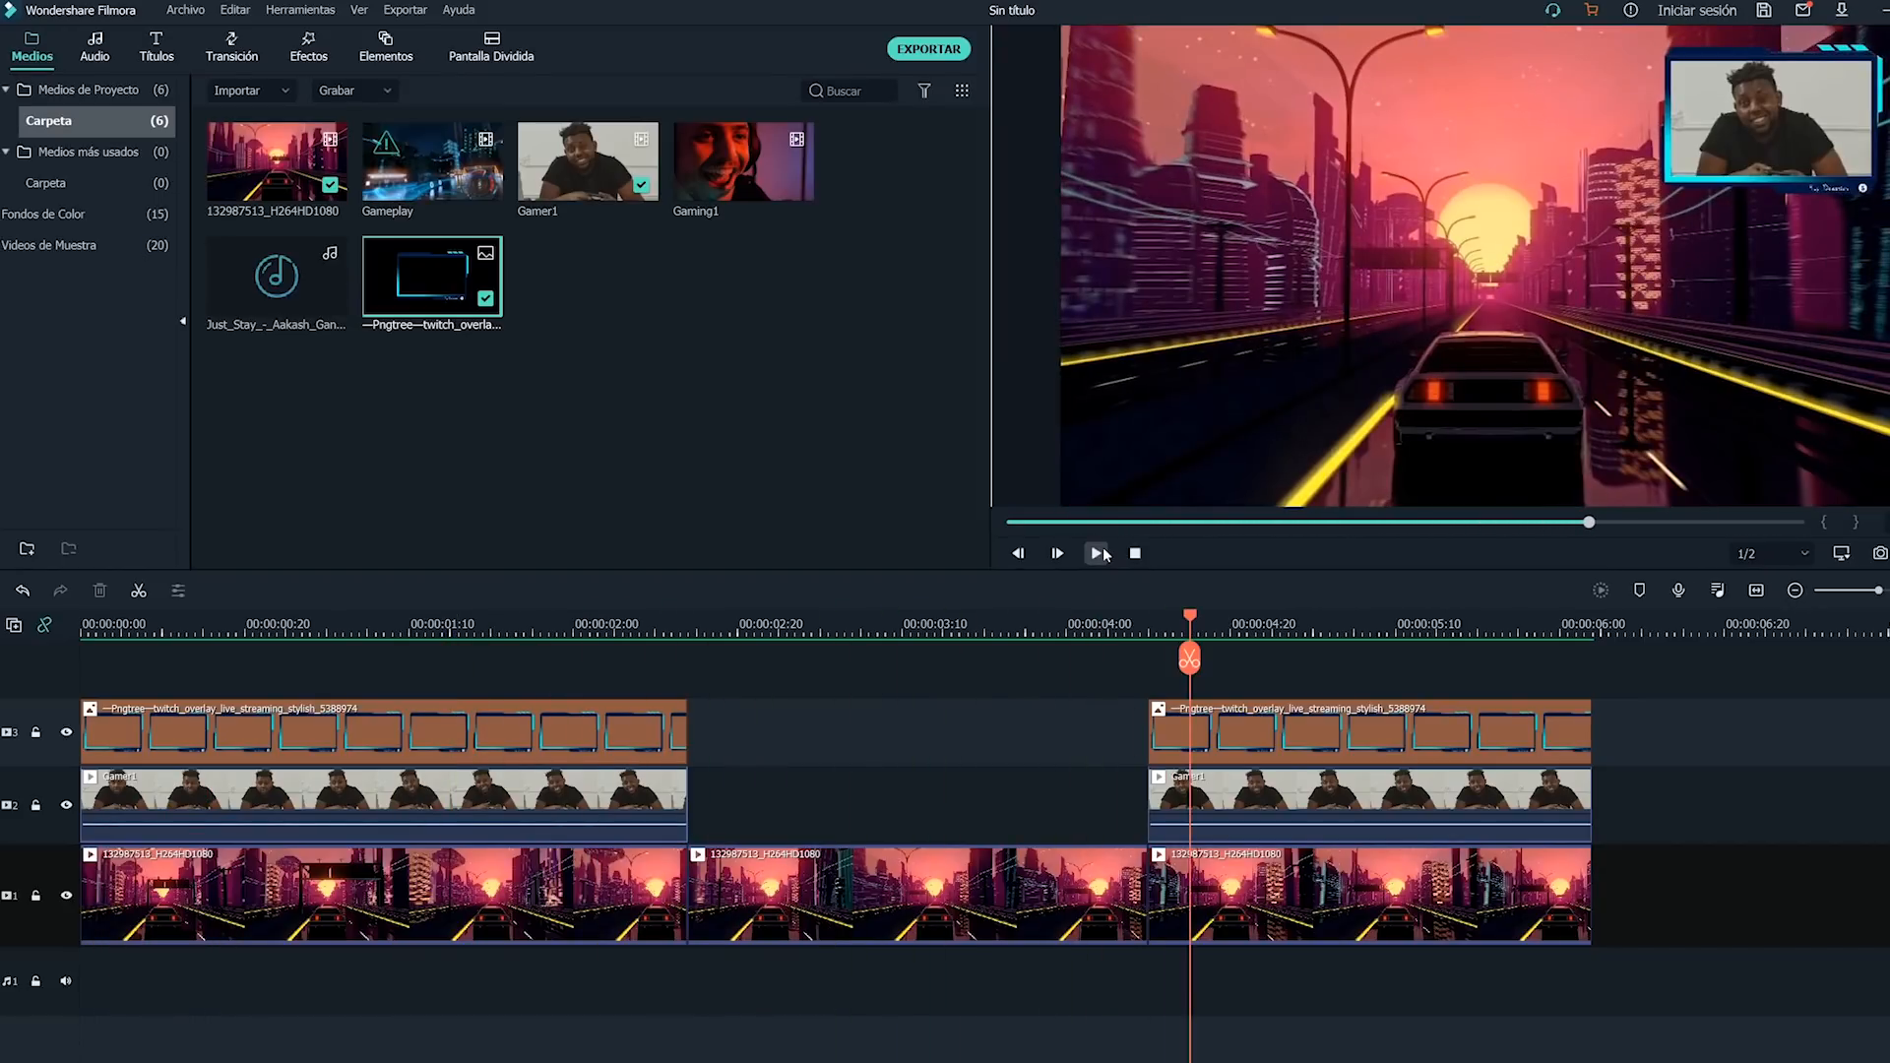
left_click(1067, 620)
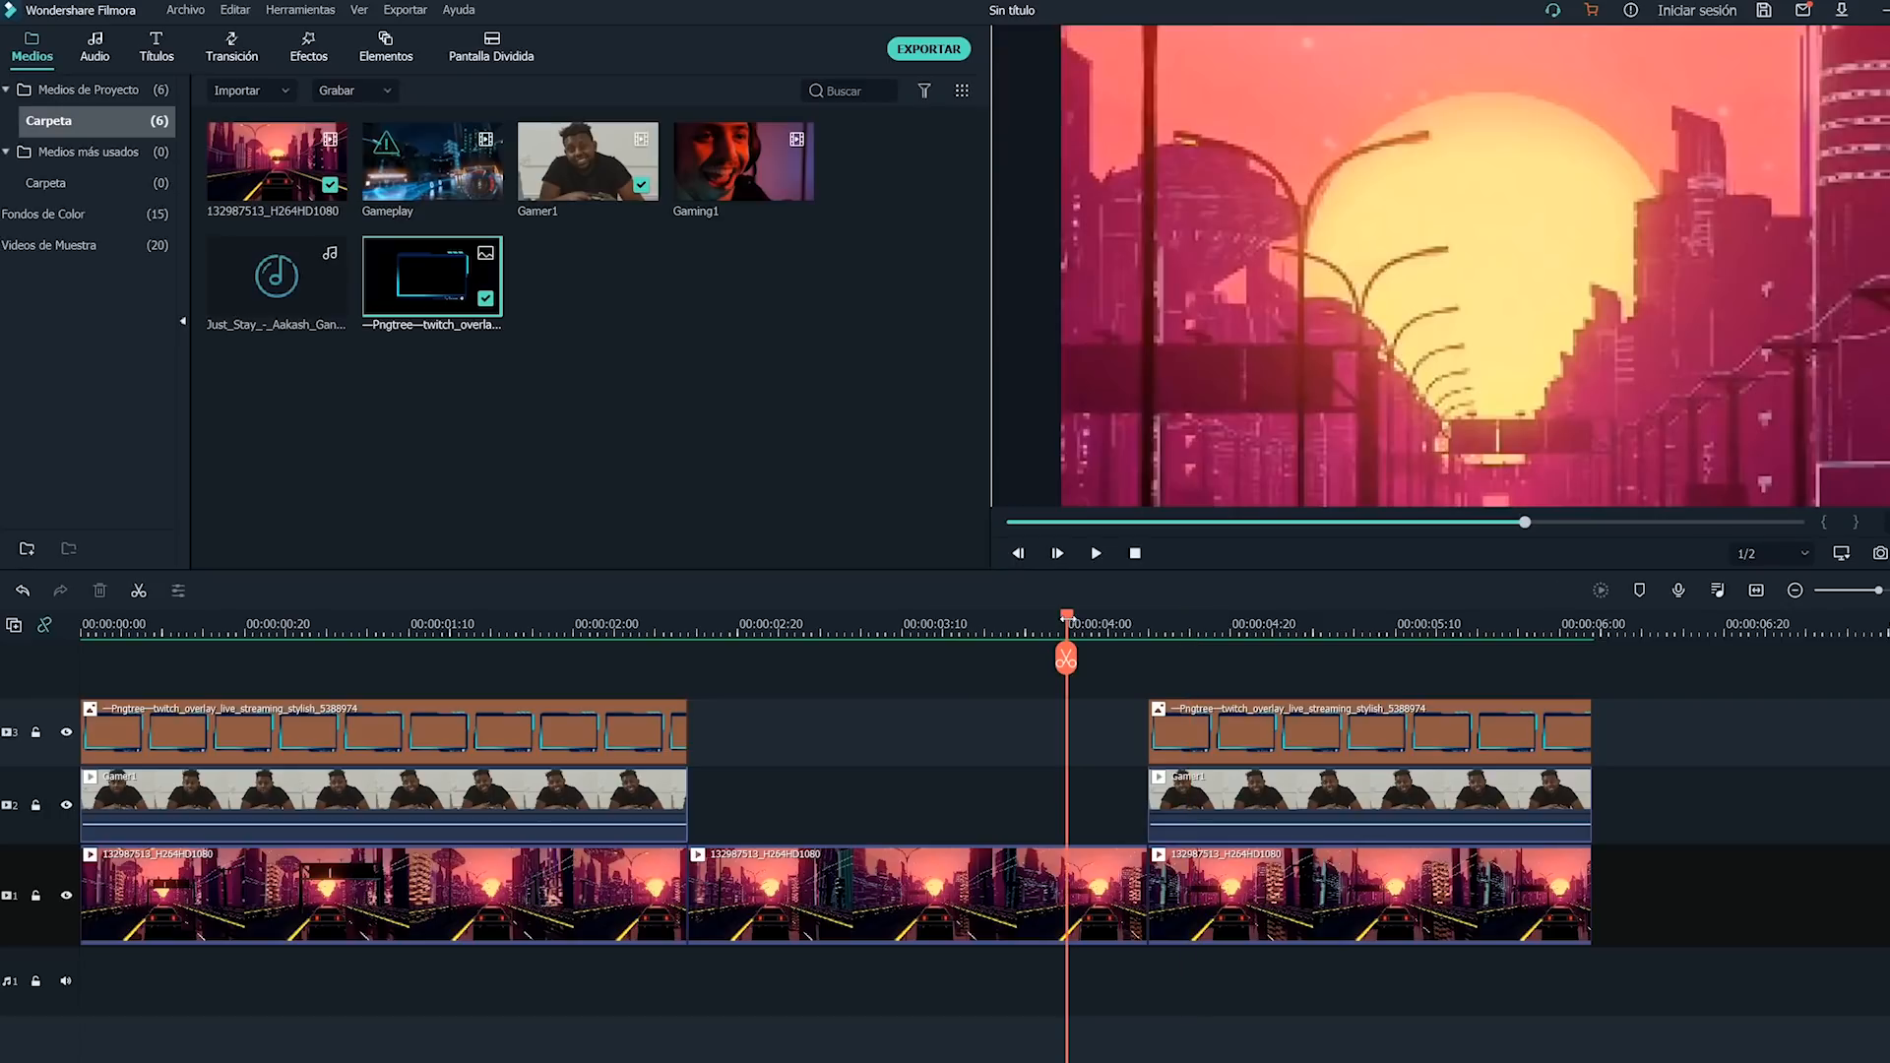
left_click(1176, 620)
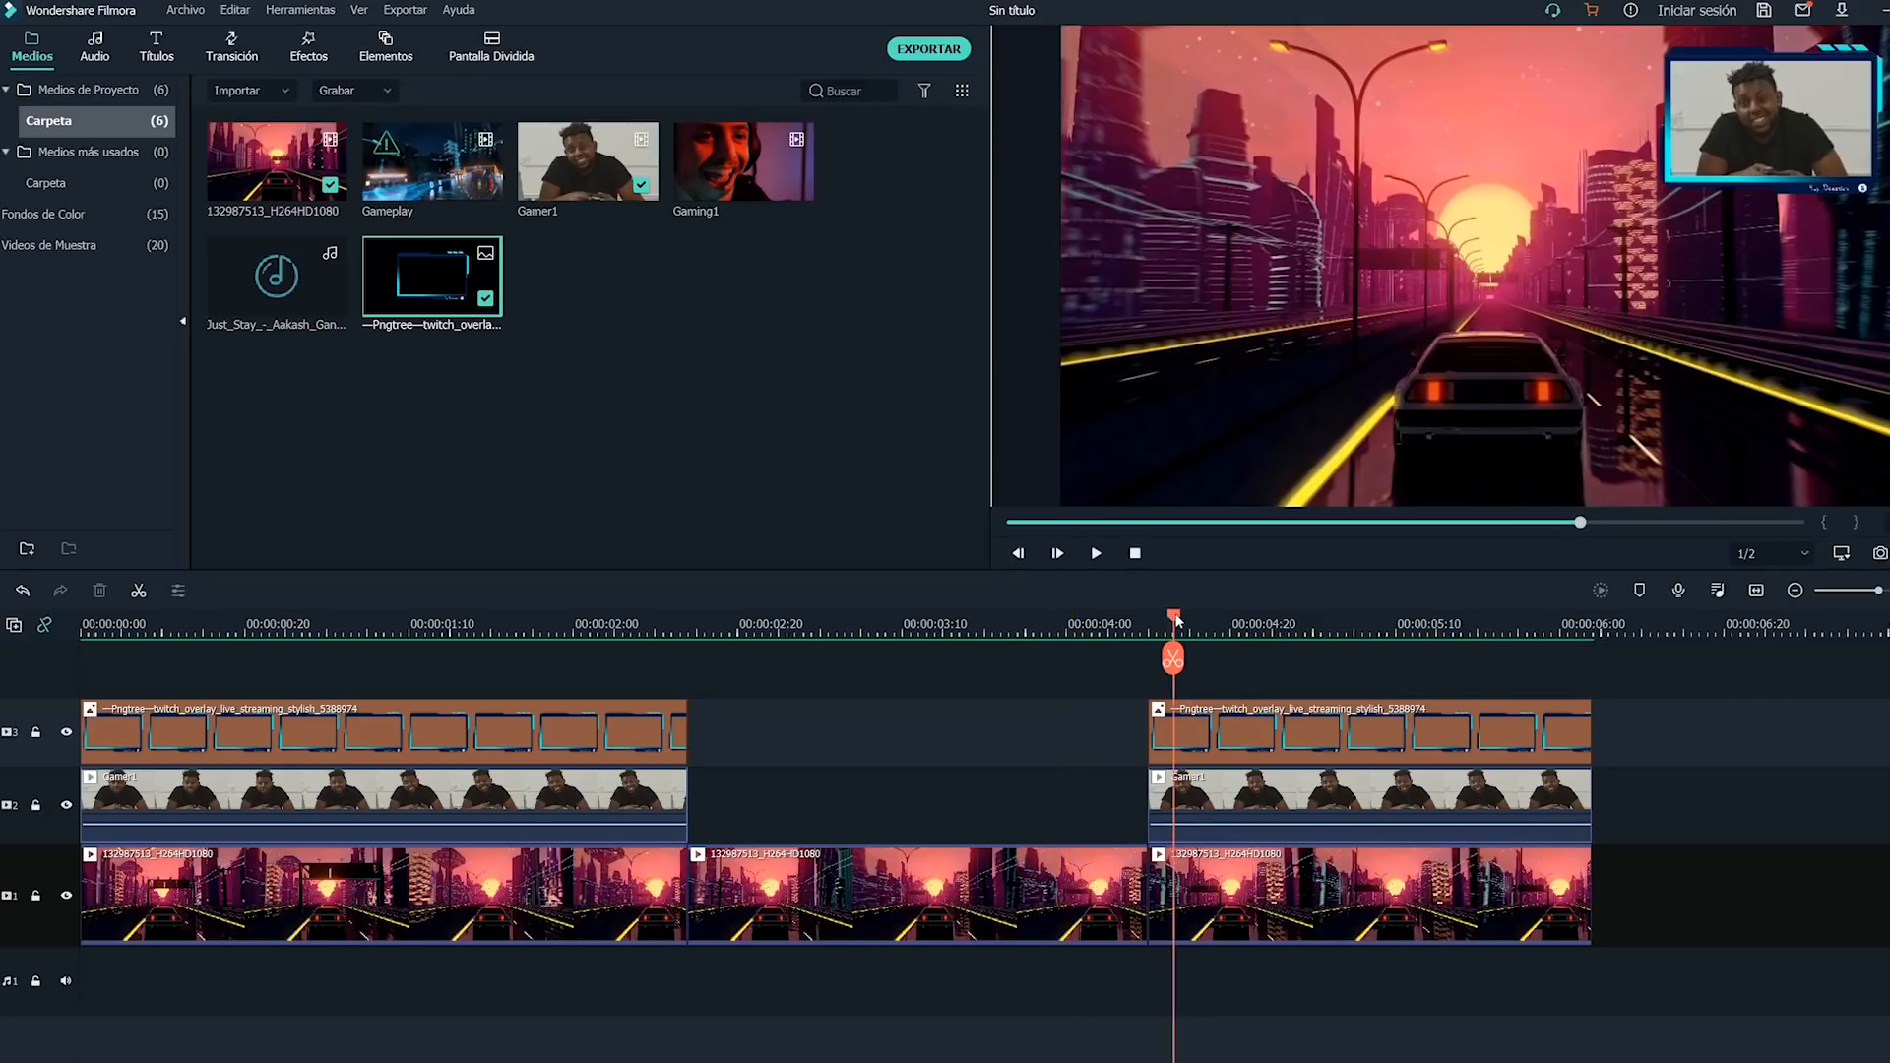
Split the last segments on all three tracks at about 00:00:05:15 and move the end pieces further along the timeline, leaving a gap.
left_click_drag(1175, 618, 1440, 635)
left_click_drag(1539, 672, 1501, 915)
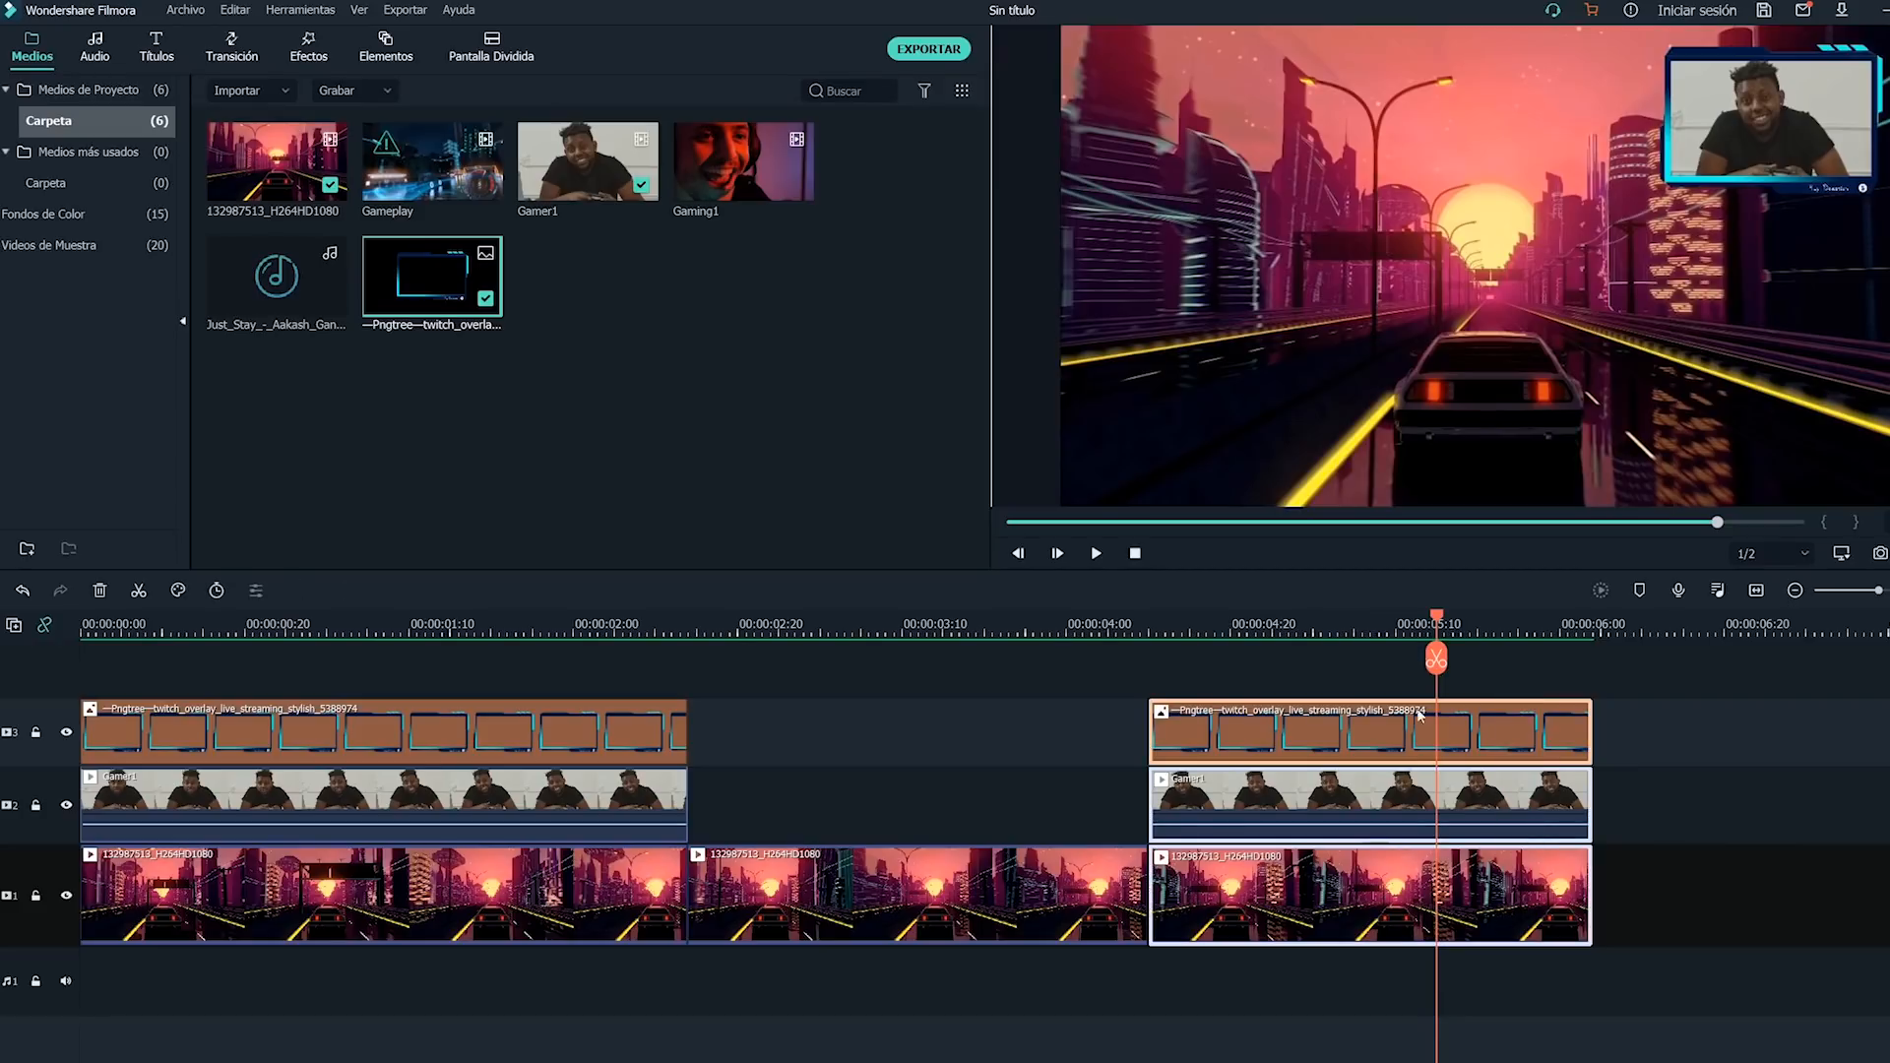
left_click(1445, 671)
left_click_drag(1489, 724, 1856, 788)
Delete the overlay and background pieces before the gap, keeping only the Gamer1 piece there.
left_click(1270, 633)
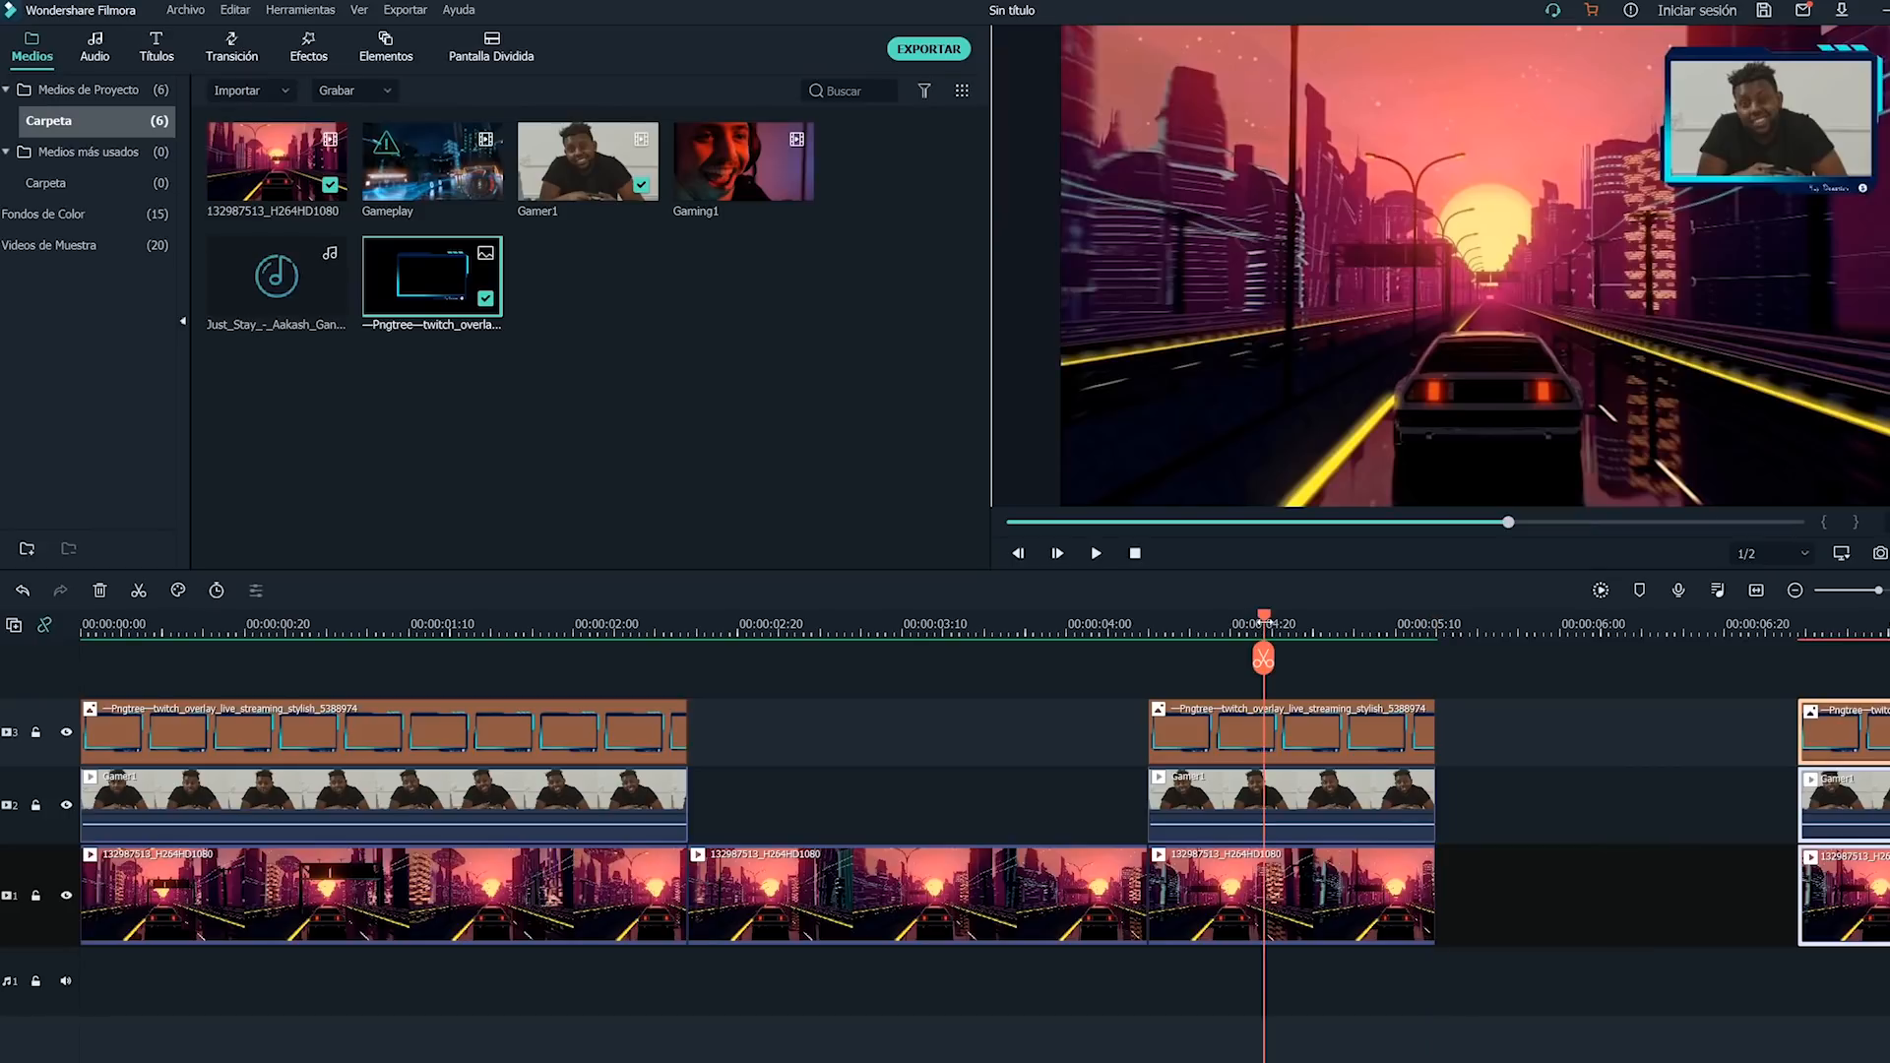
left_click(1299, 733)
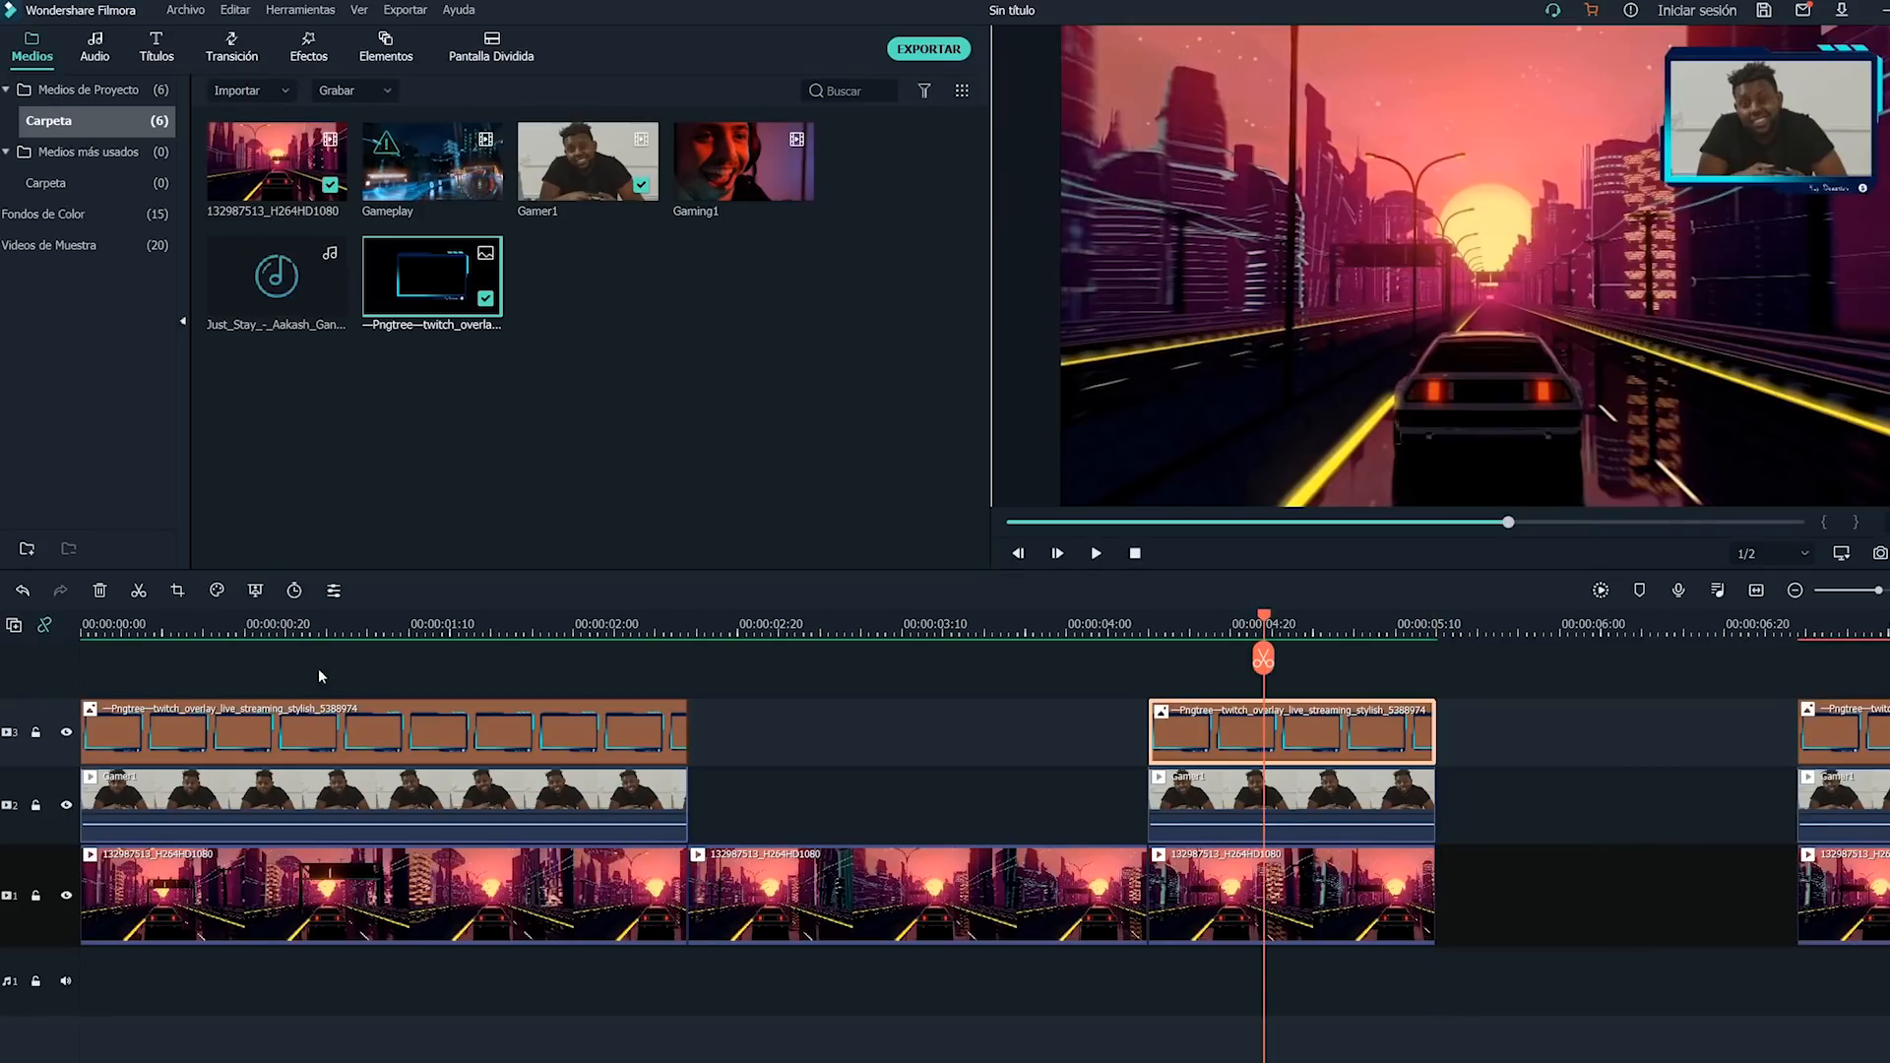
left_click(100, 590)
left_click(1371, 919)
left_click(99, 590)
Reset the isolated Gamer1 segment's transform settings and add a custom animation keyframe at the segment's end.
double_click(1320, 802)
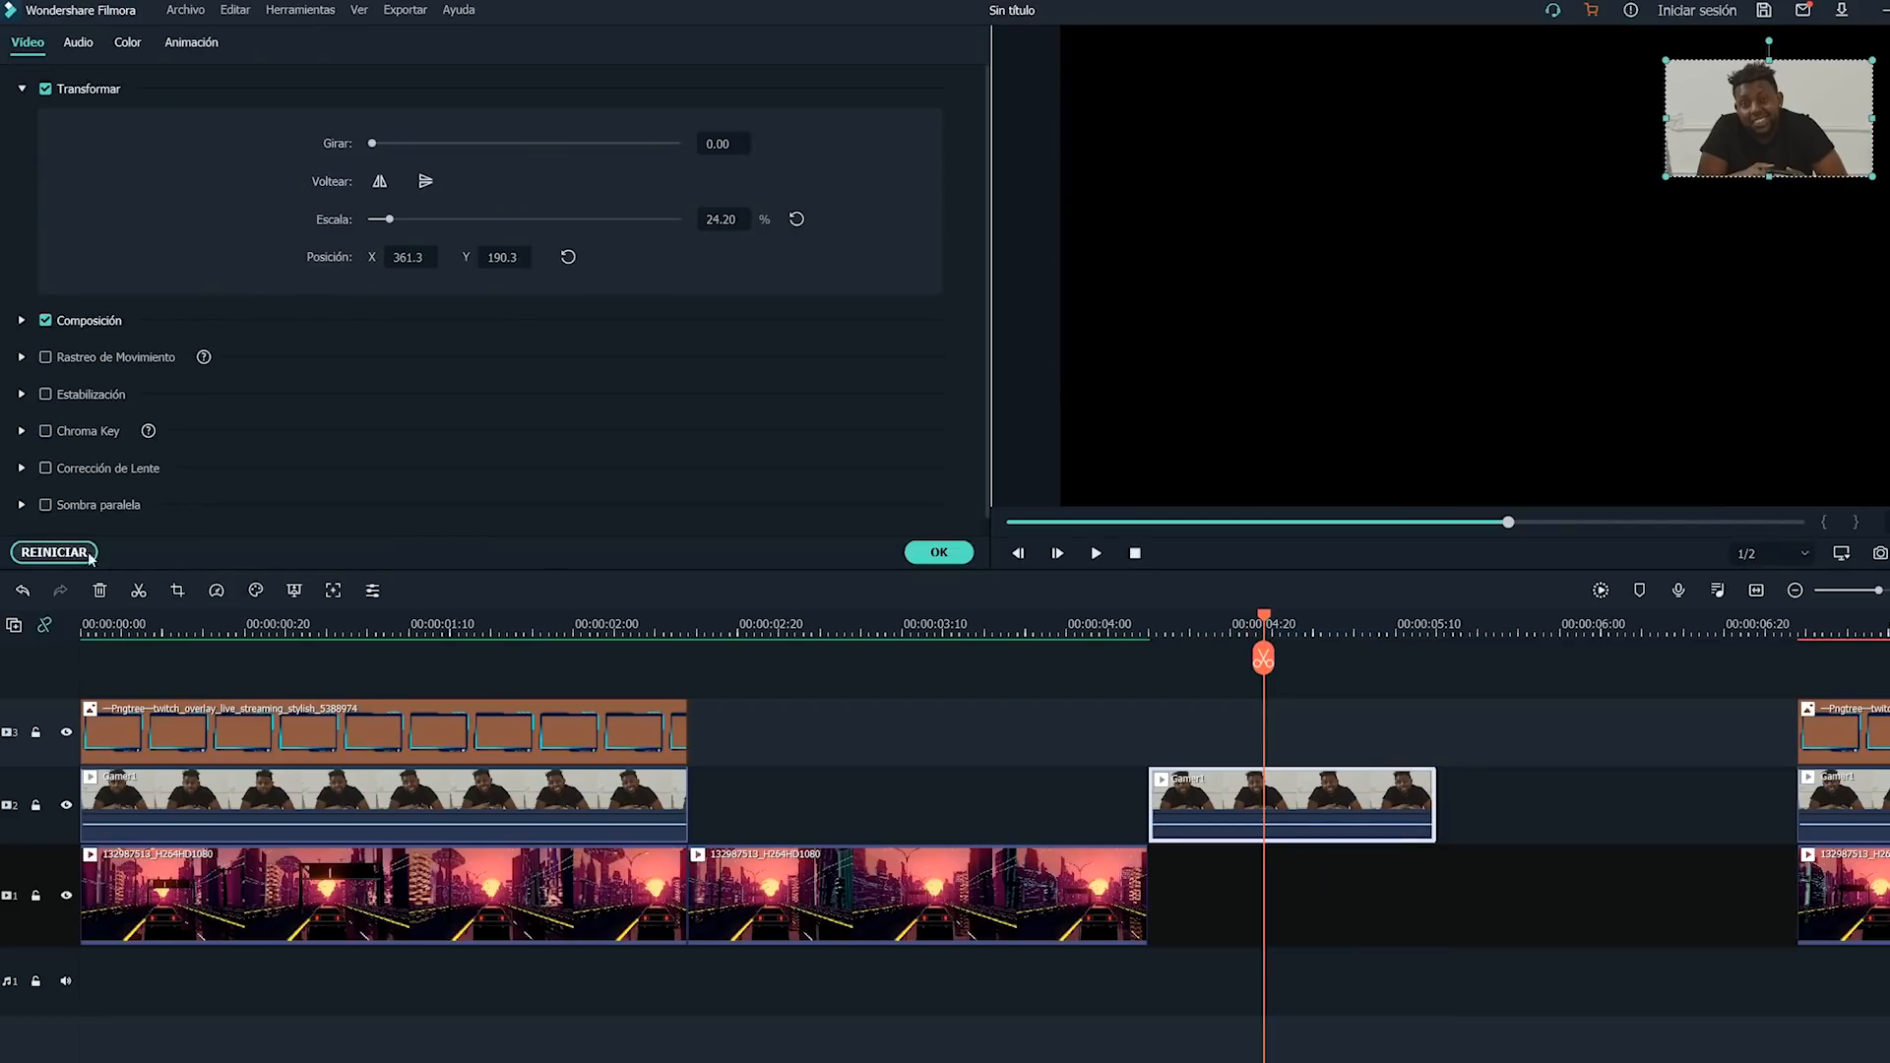
left_click(54, 553)
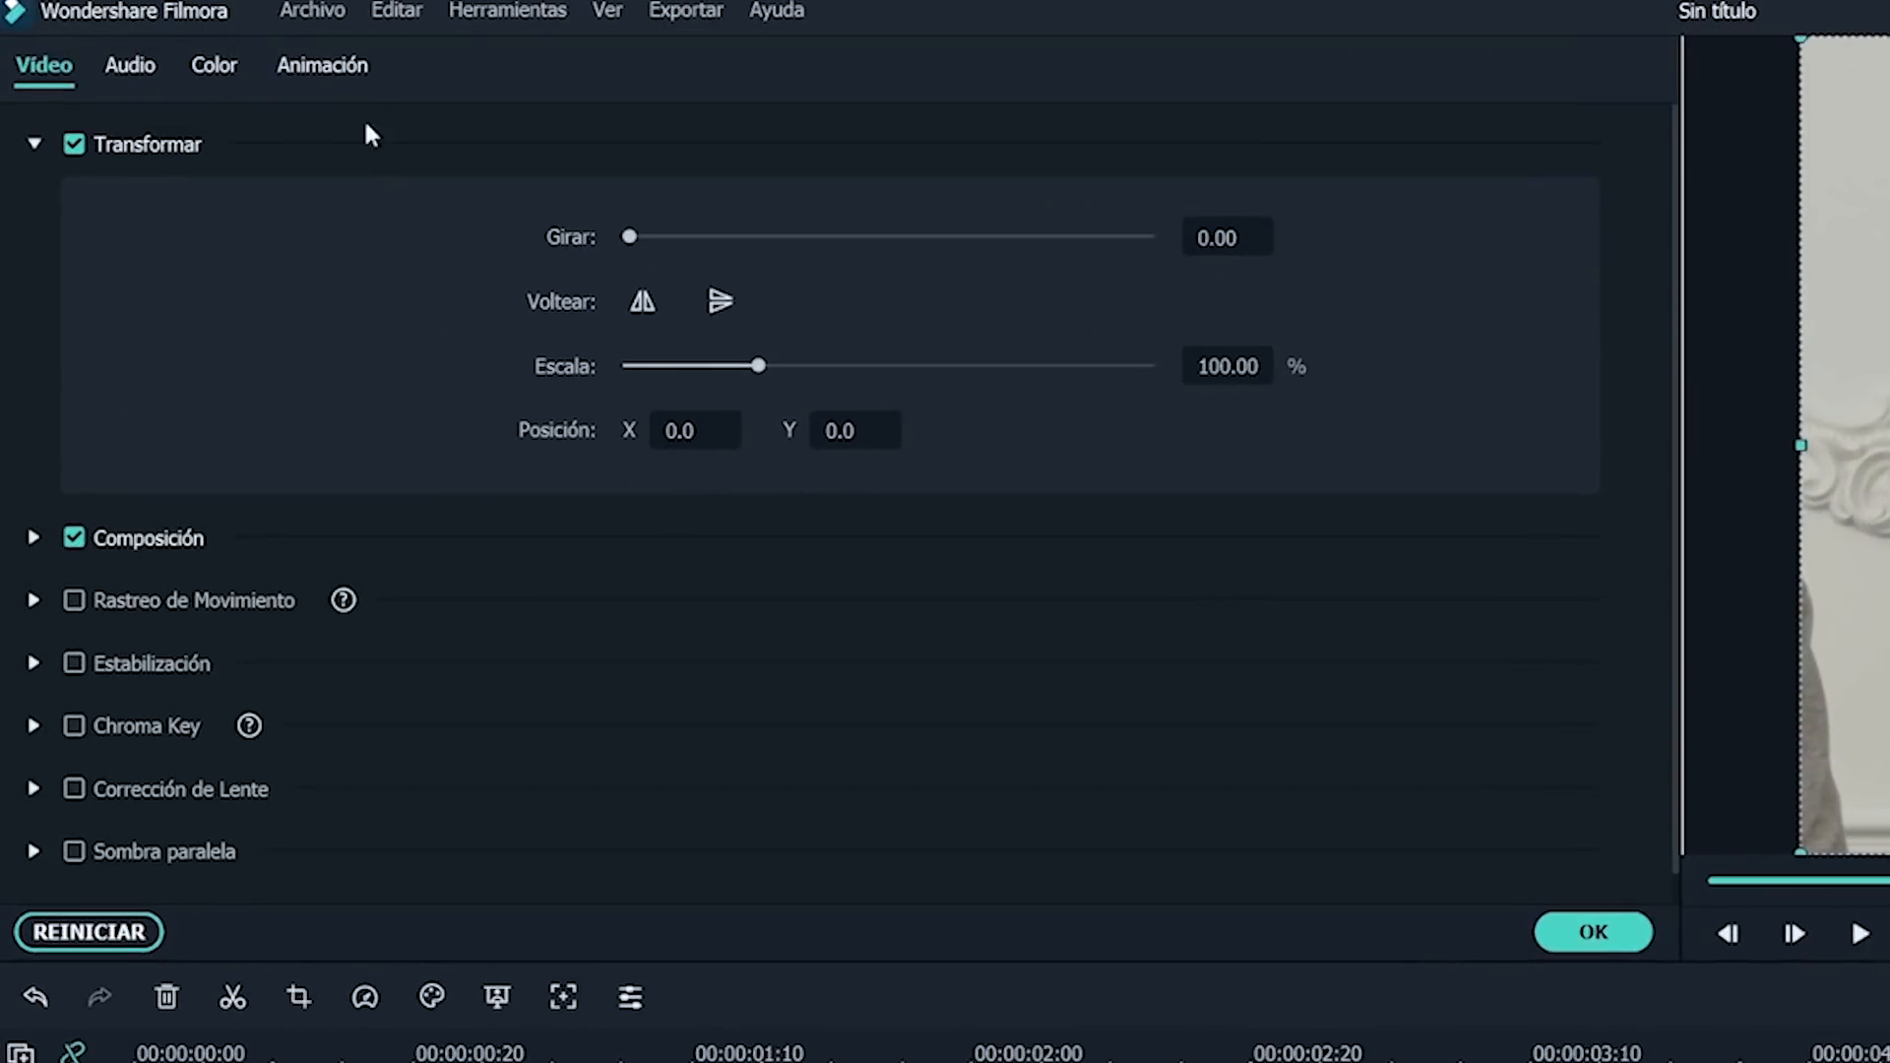
left_click(280, 58)
left_click(168, 138)
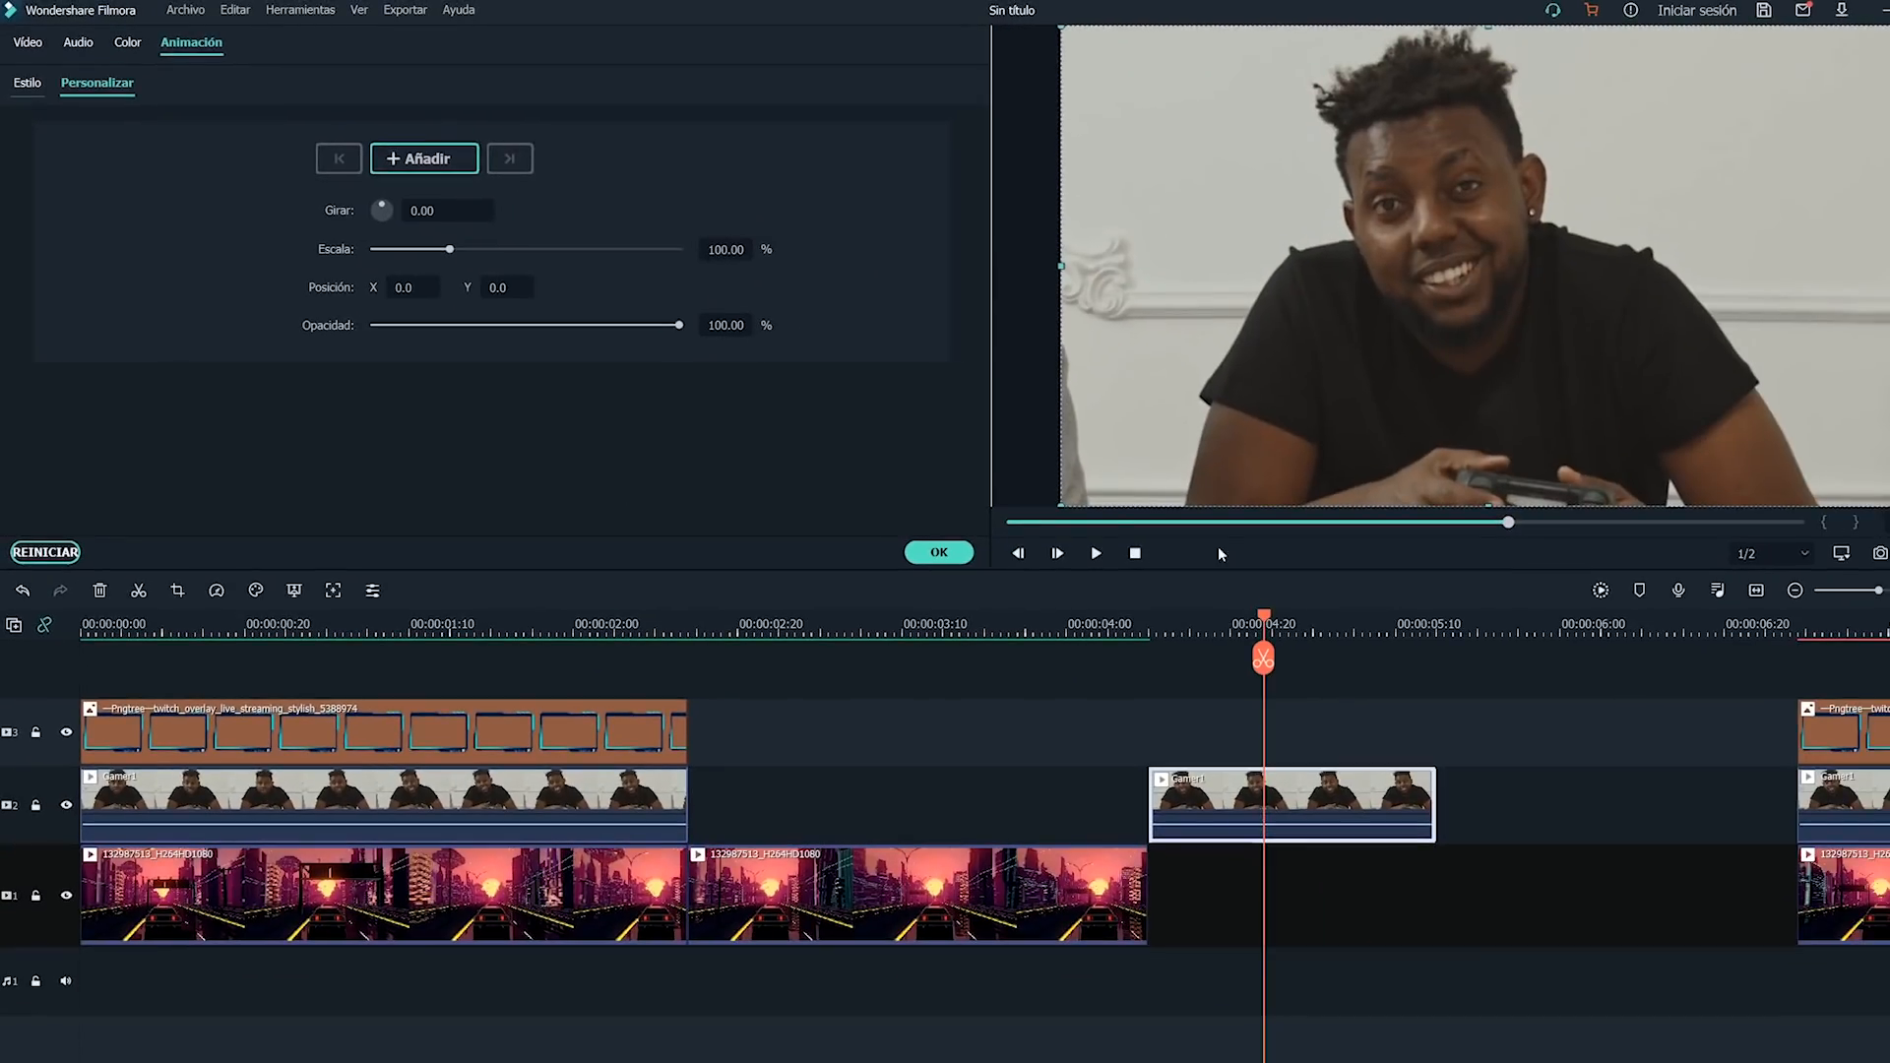
left_click(1427, 624)
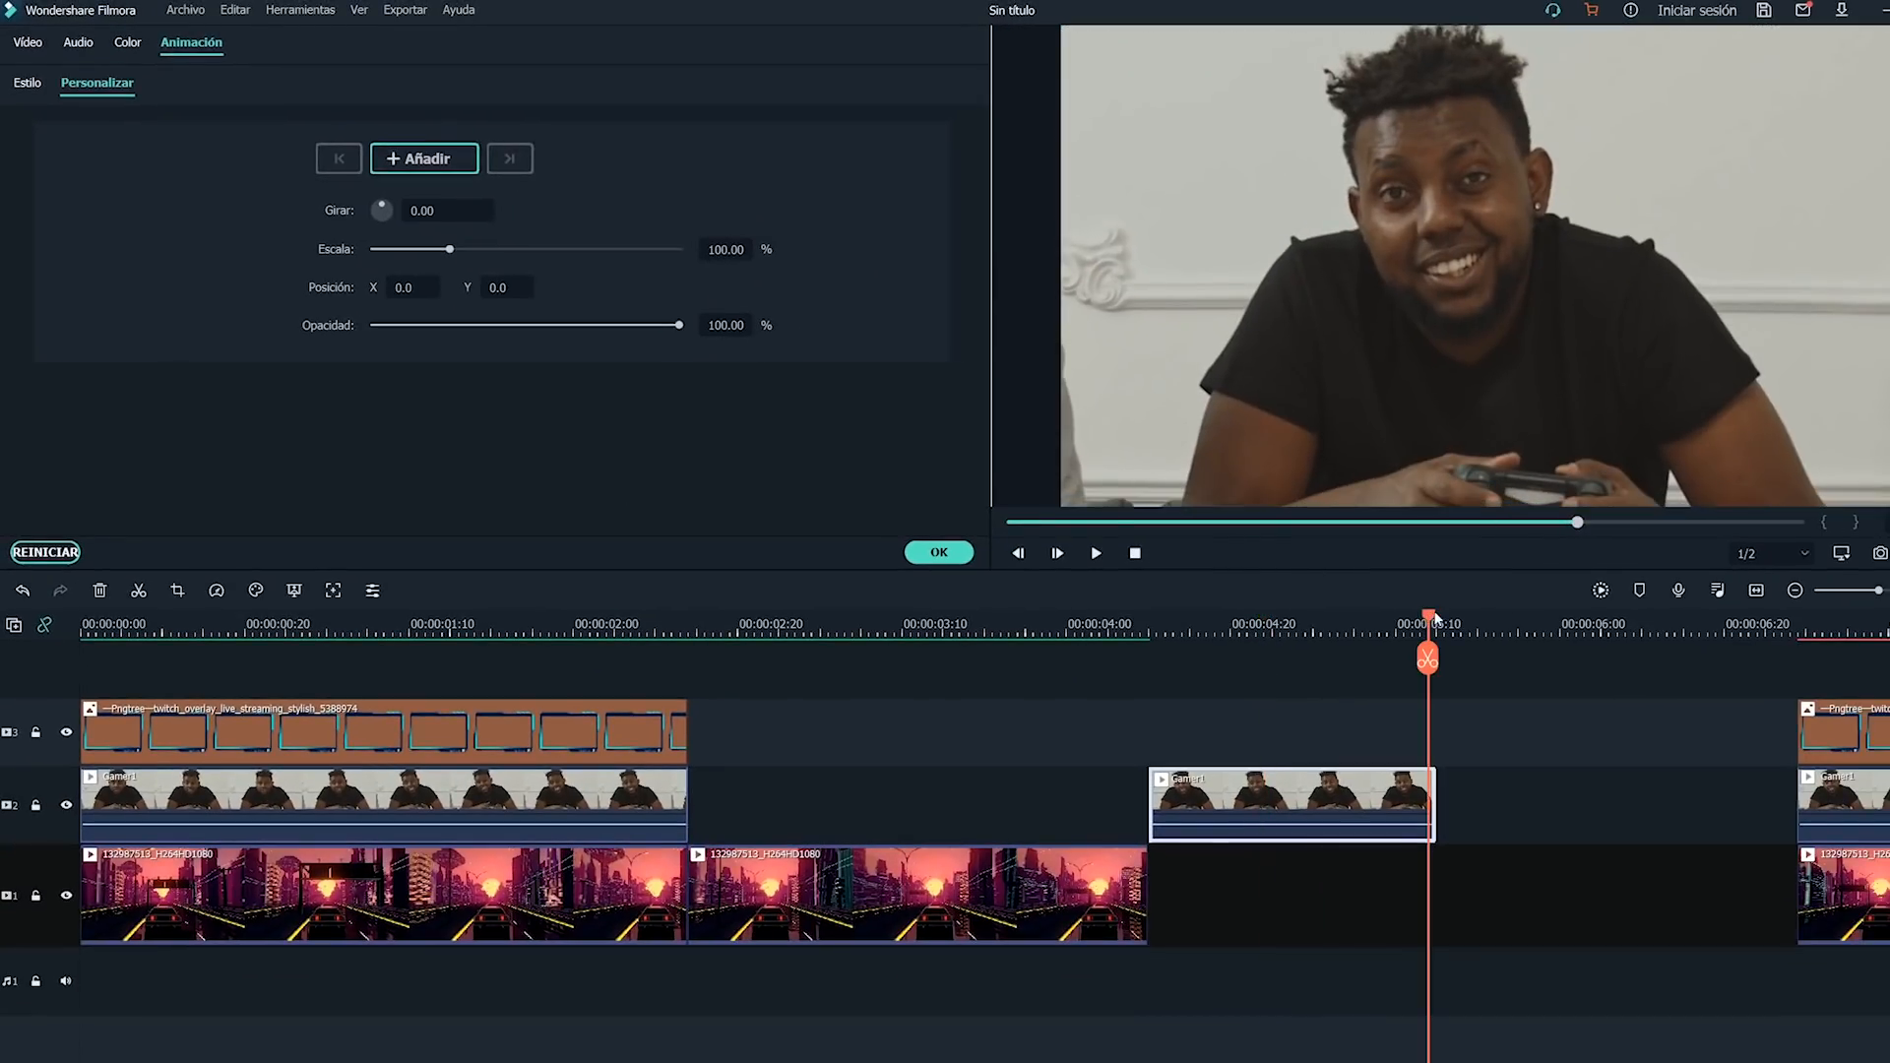
left_click(456, 163)
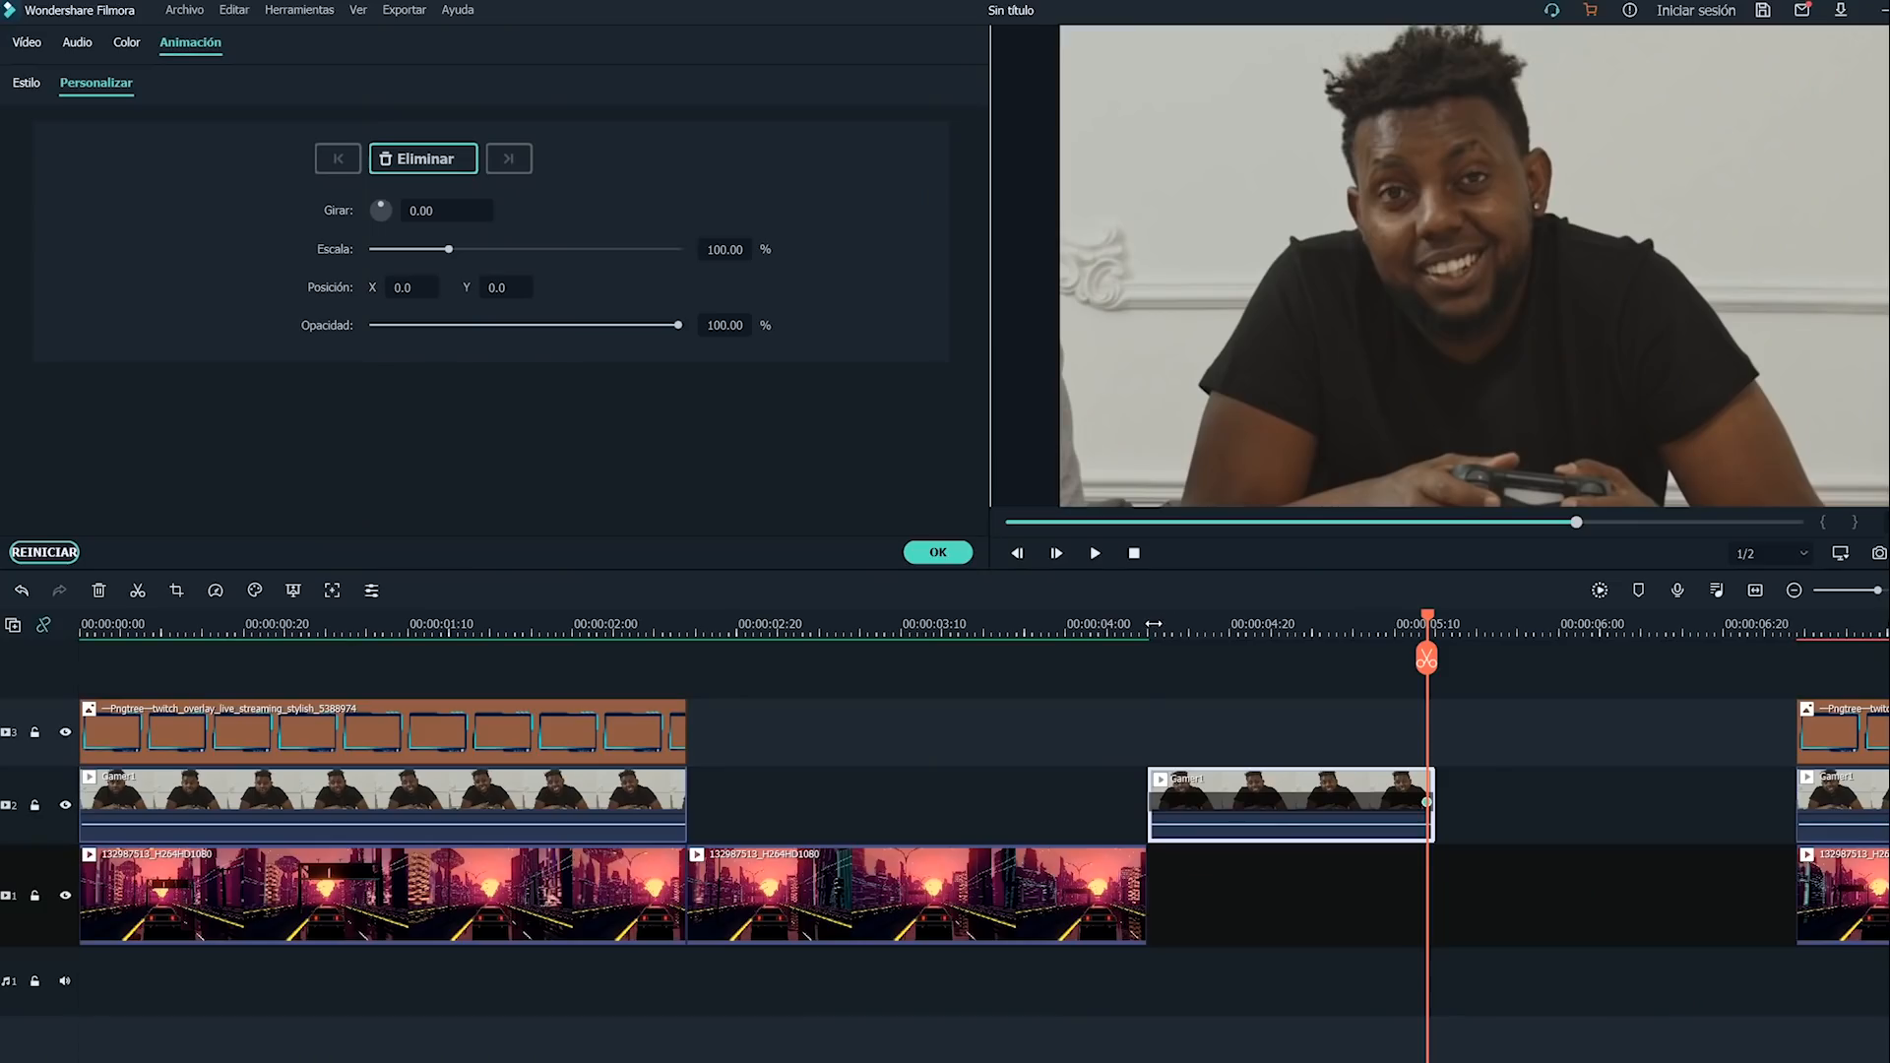
At the start of the isolated Gamer1 segment, create a keyframe with a larger scale and a shifted position.
left_click(1153, 623)
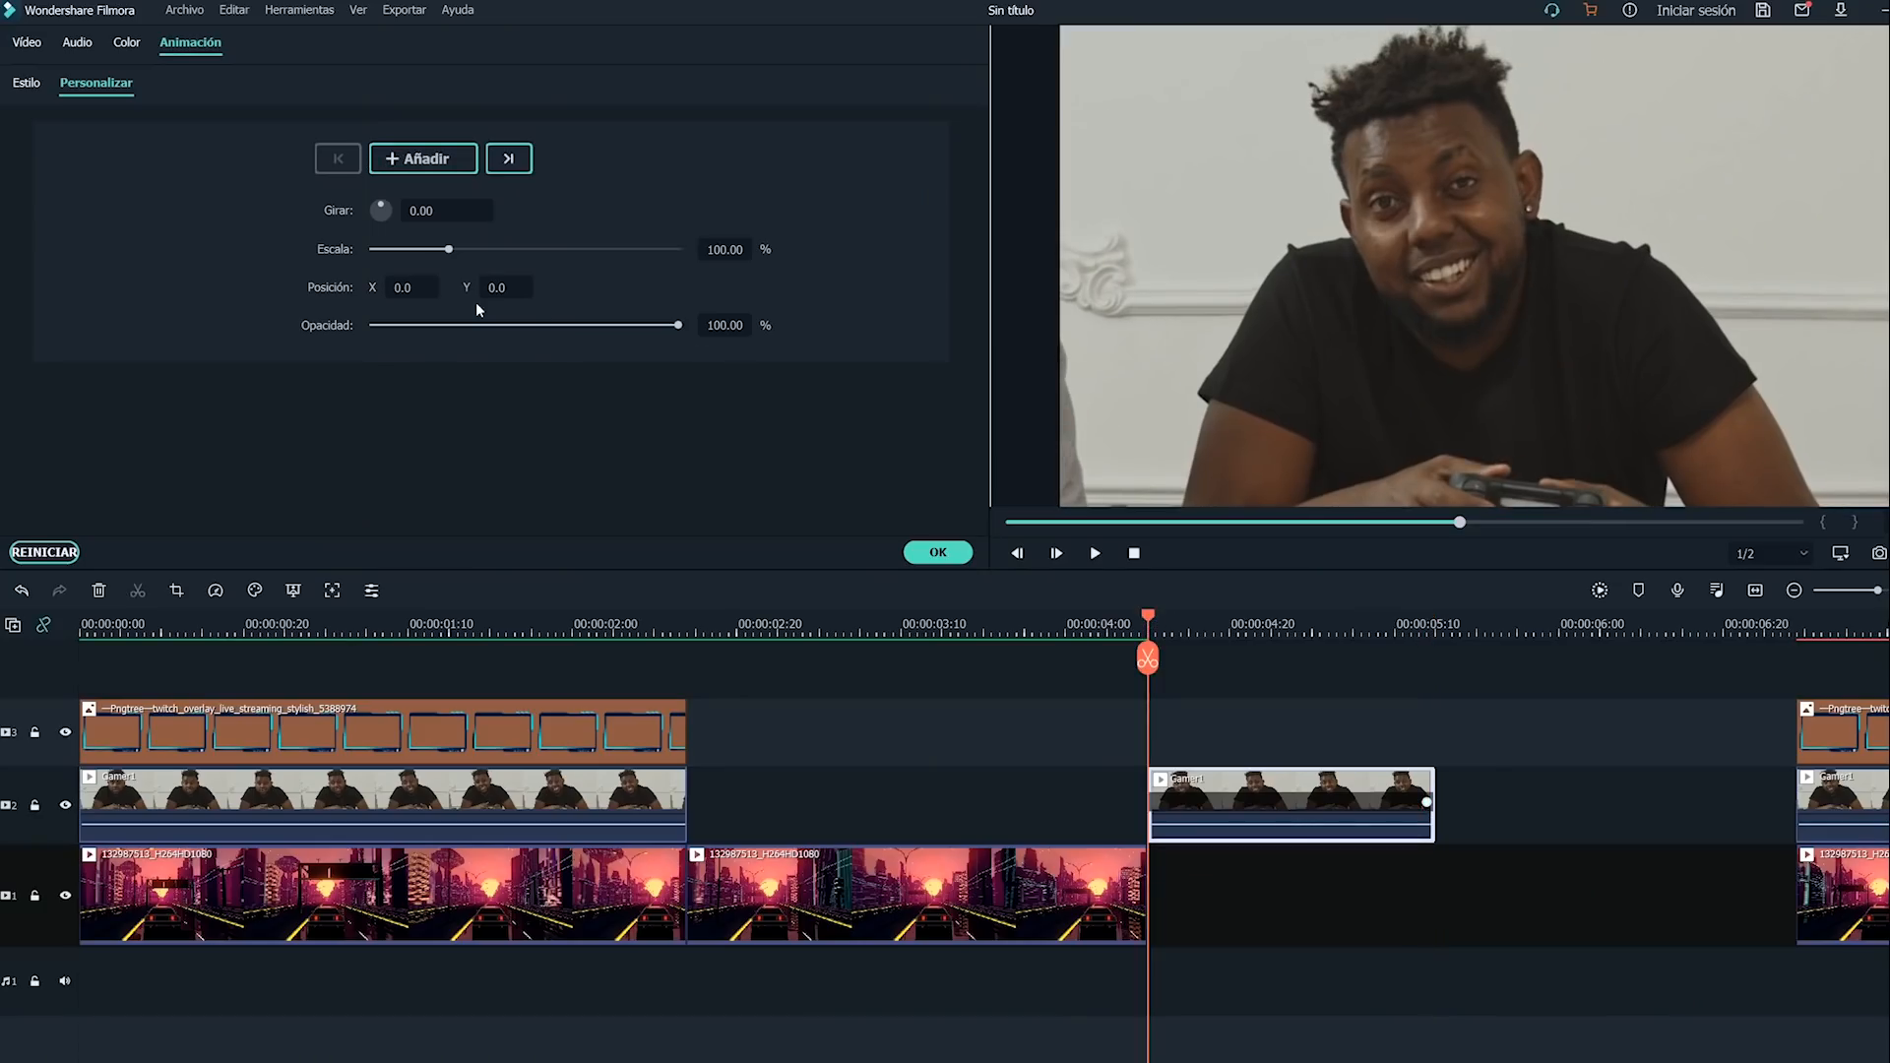
left_click_drag(449, 251, 473, 253)
left_click_drag(1379, 242, 1425, 282)
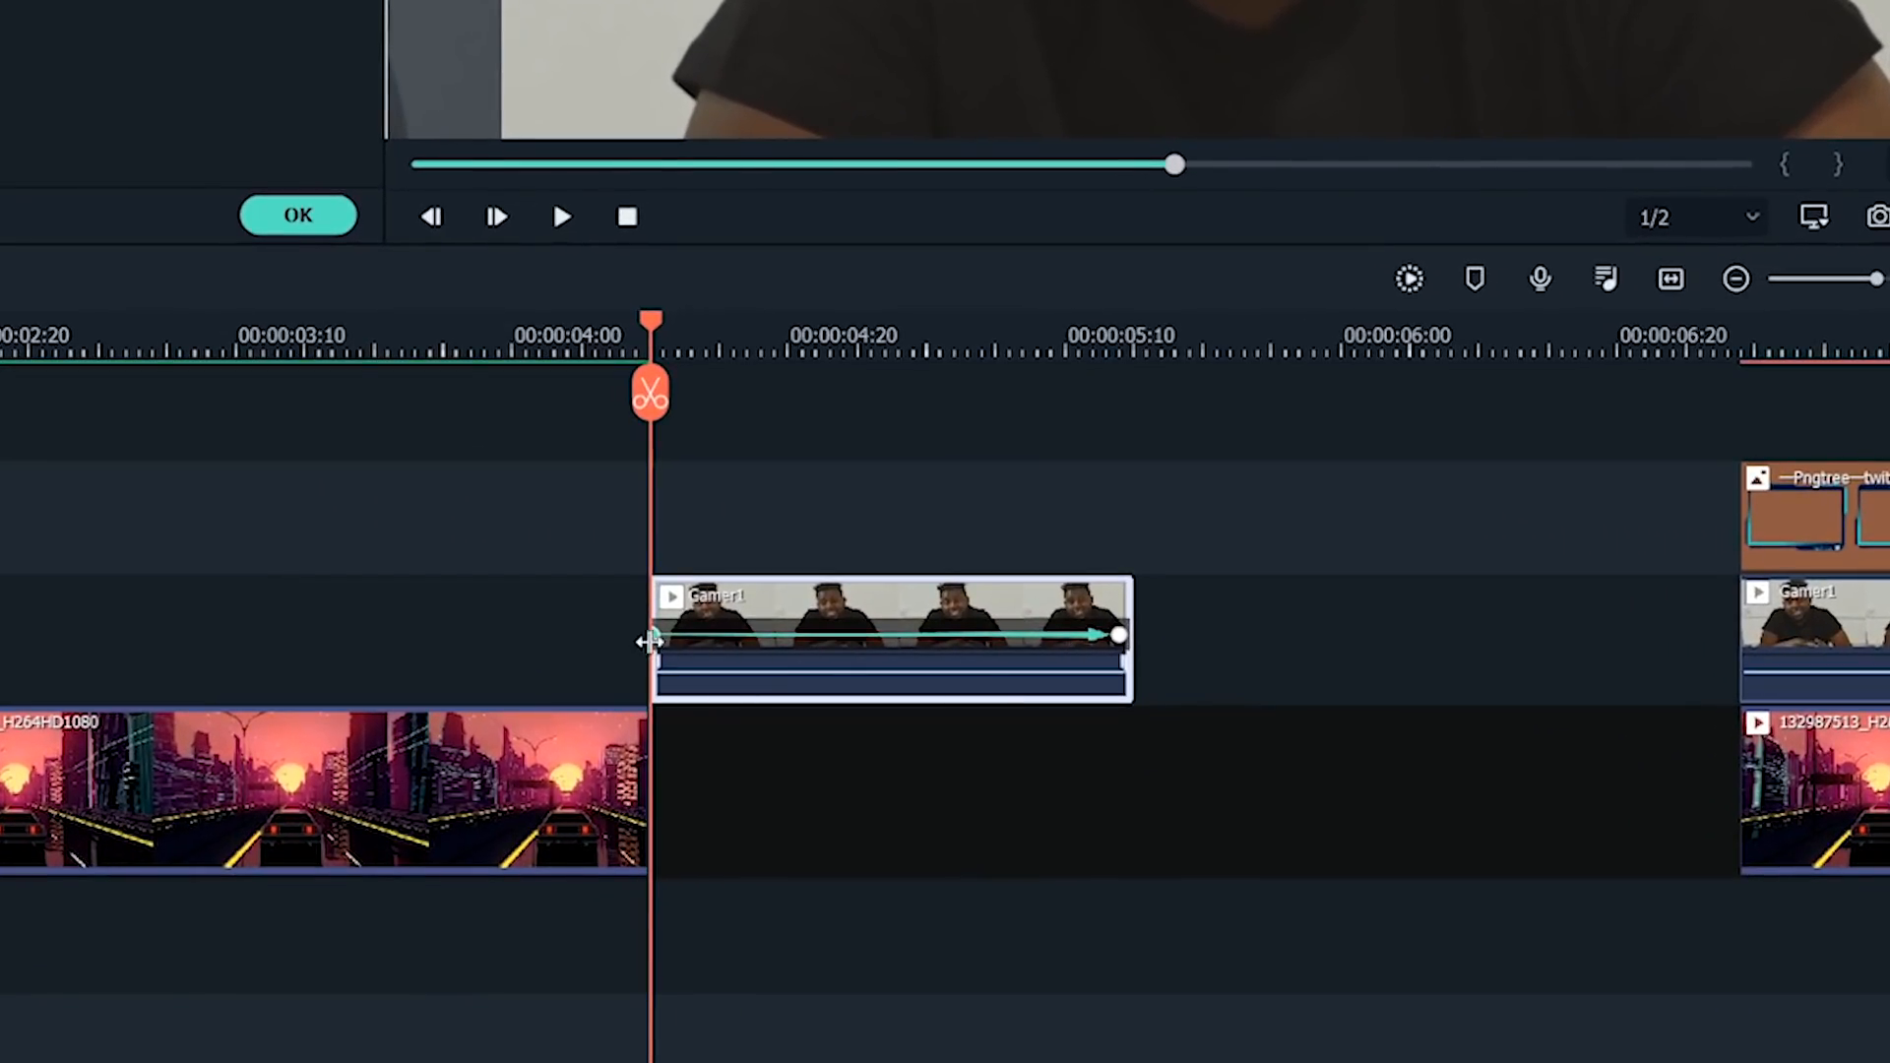
Play back from the zoomed background segment through the Gamer1 segment to check the keyframed zoom-out.
left_click(1118, 634)
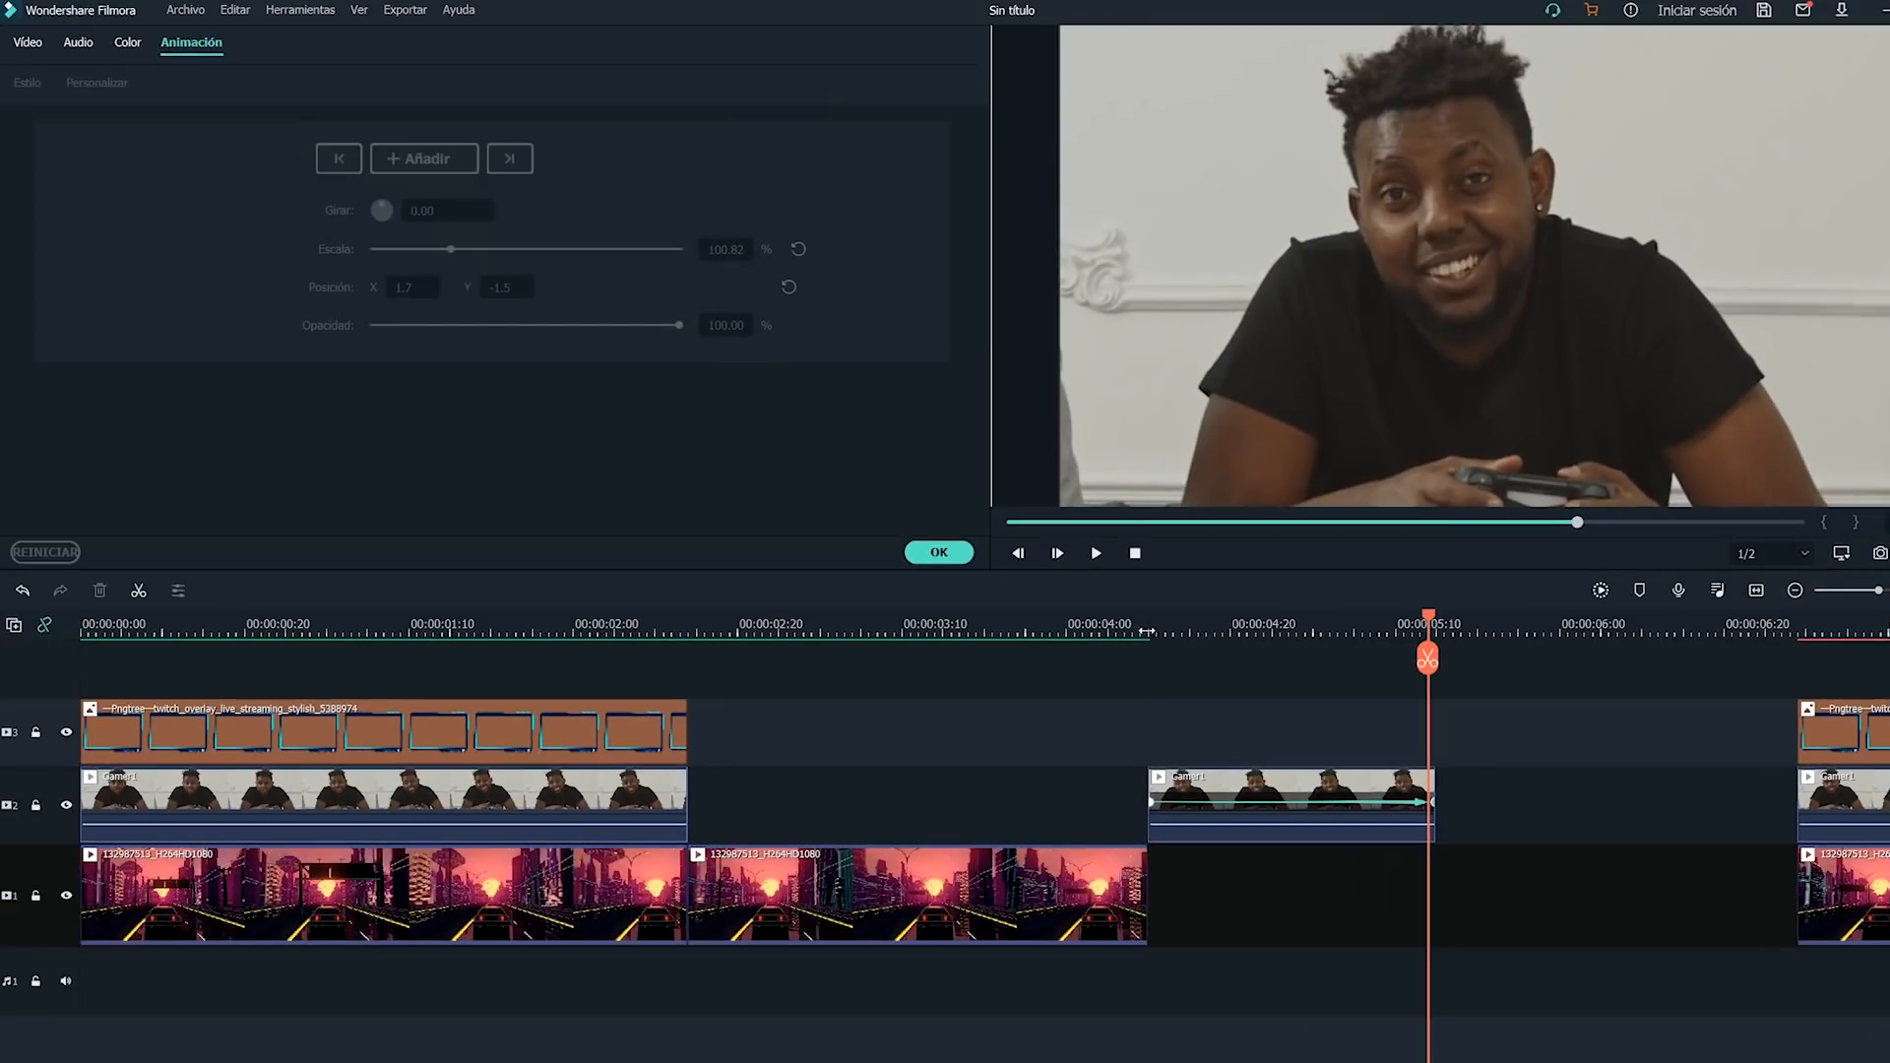
left_click(705, 630)
left_click(1096, 556)
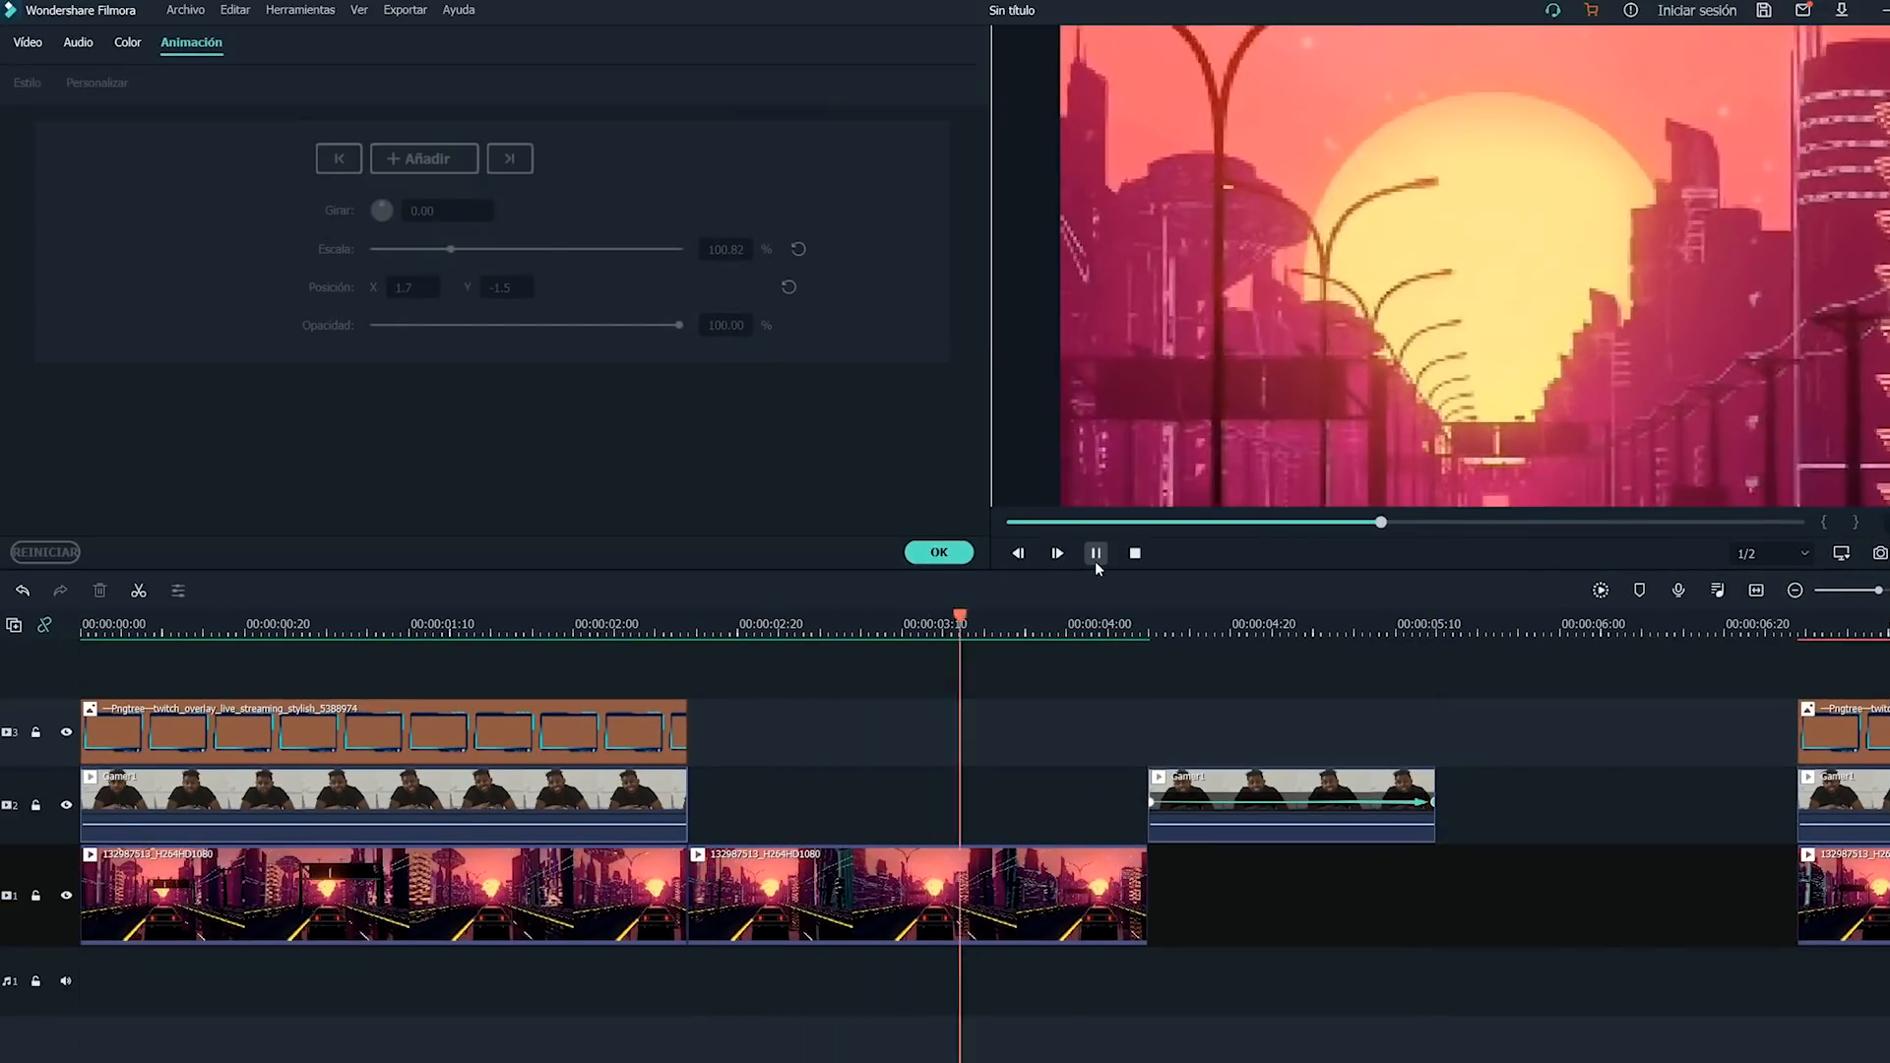
left_click(1095, 559)
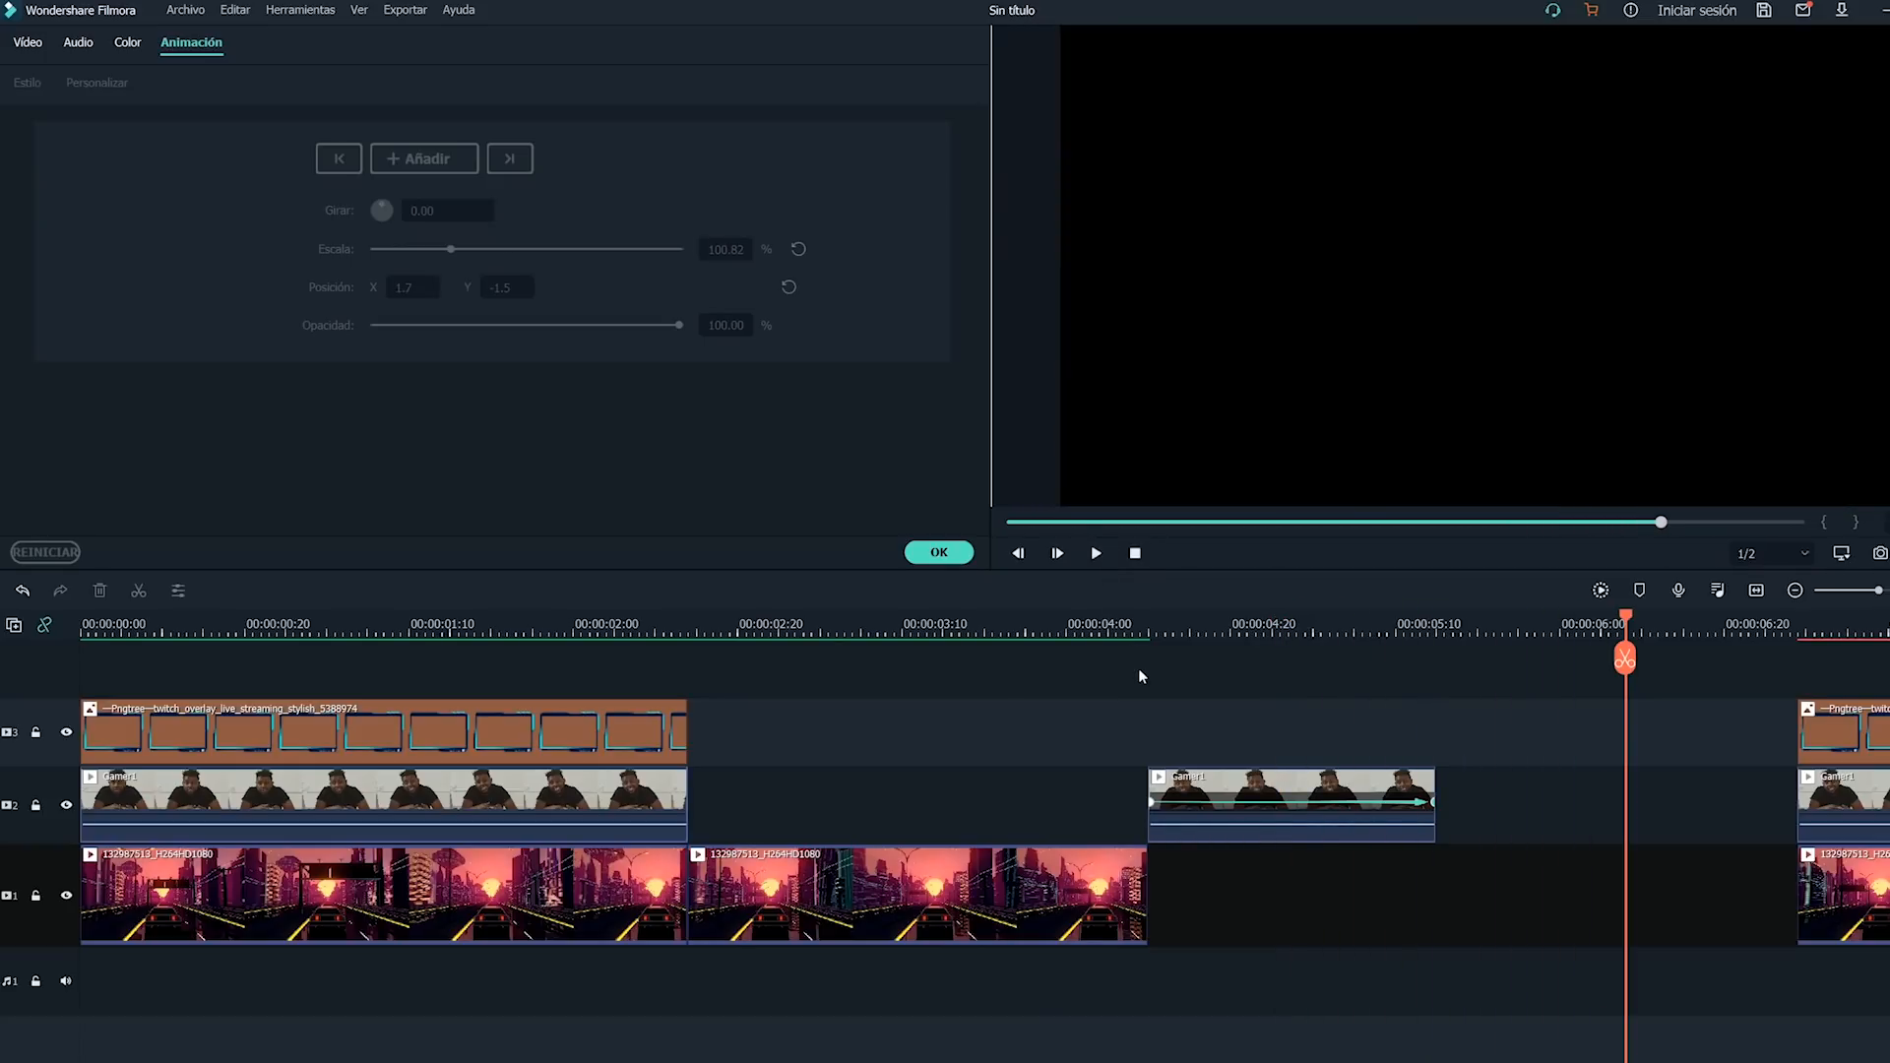
Extend the isolated Gamer1 segment's end to the playhead, select its final keyframe and return to the start of the zoomed background segment.
left_click_drag(1434, 785, 1622, 788)
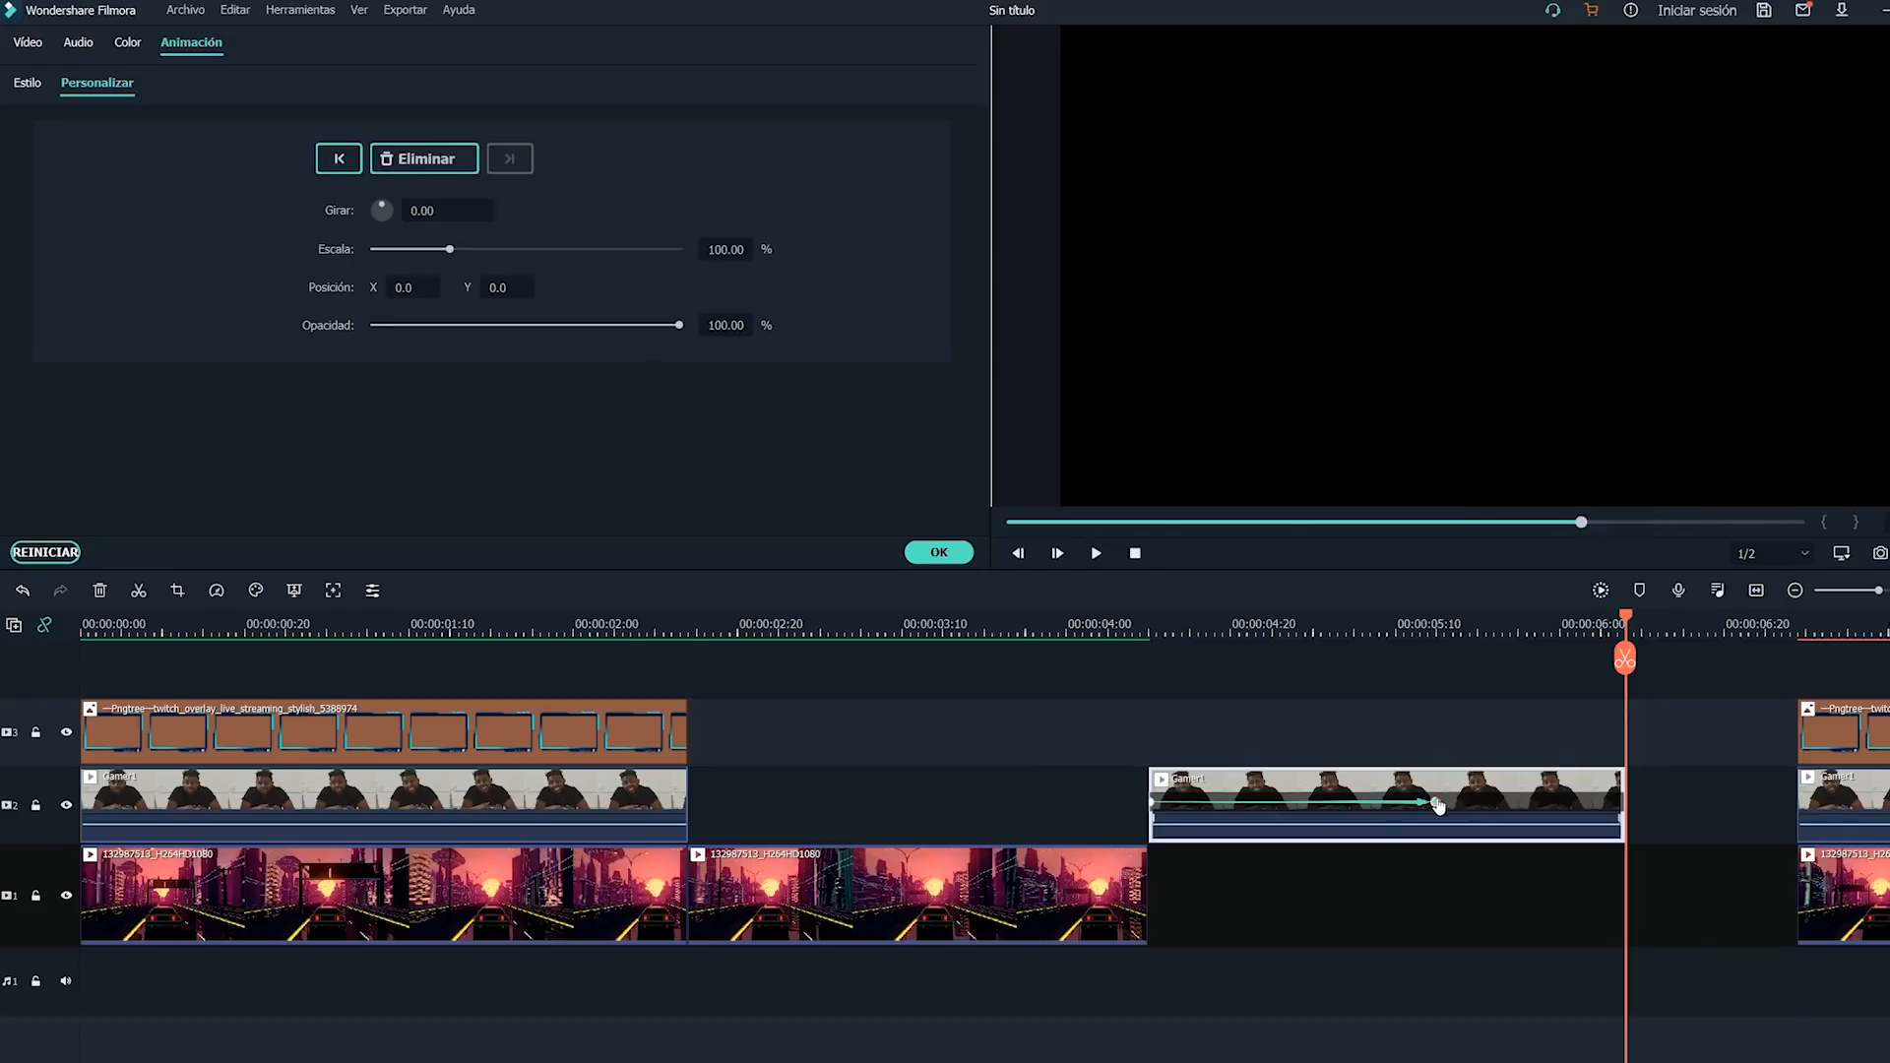
left_click(1435, 803)
left_click(687, 631)
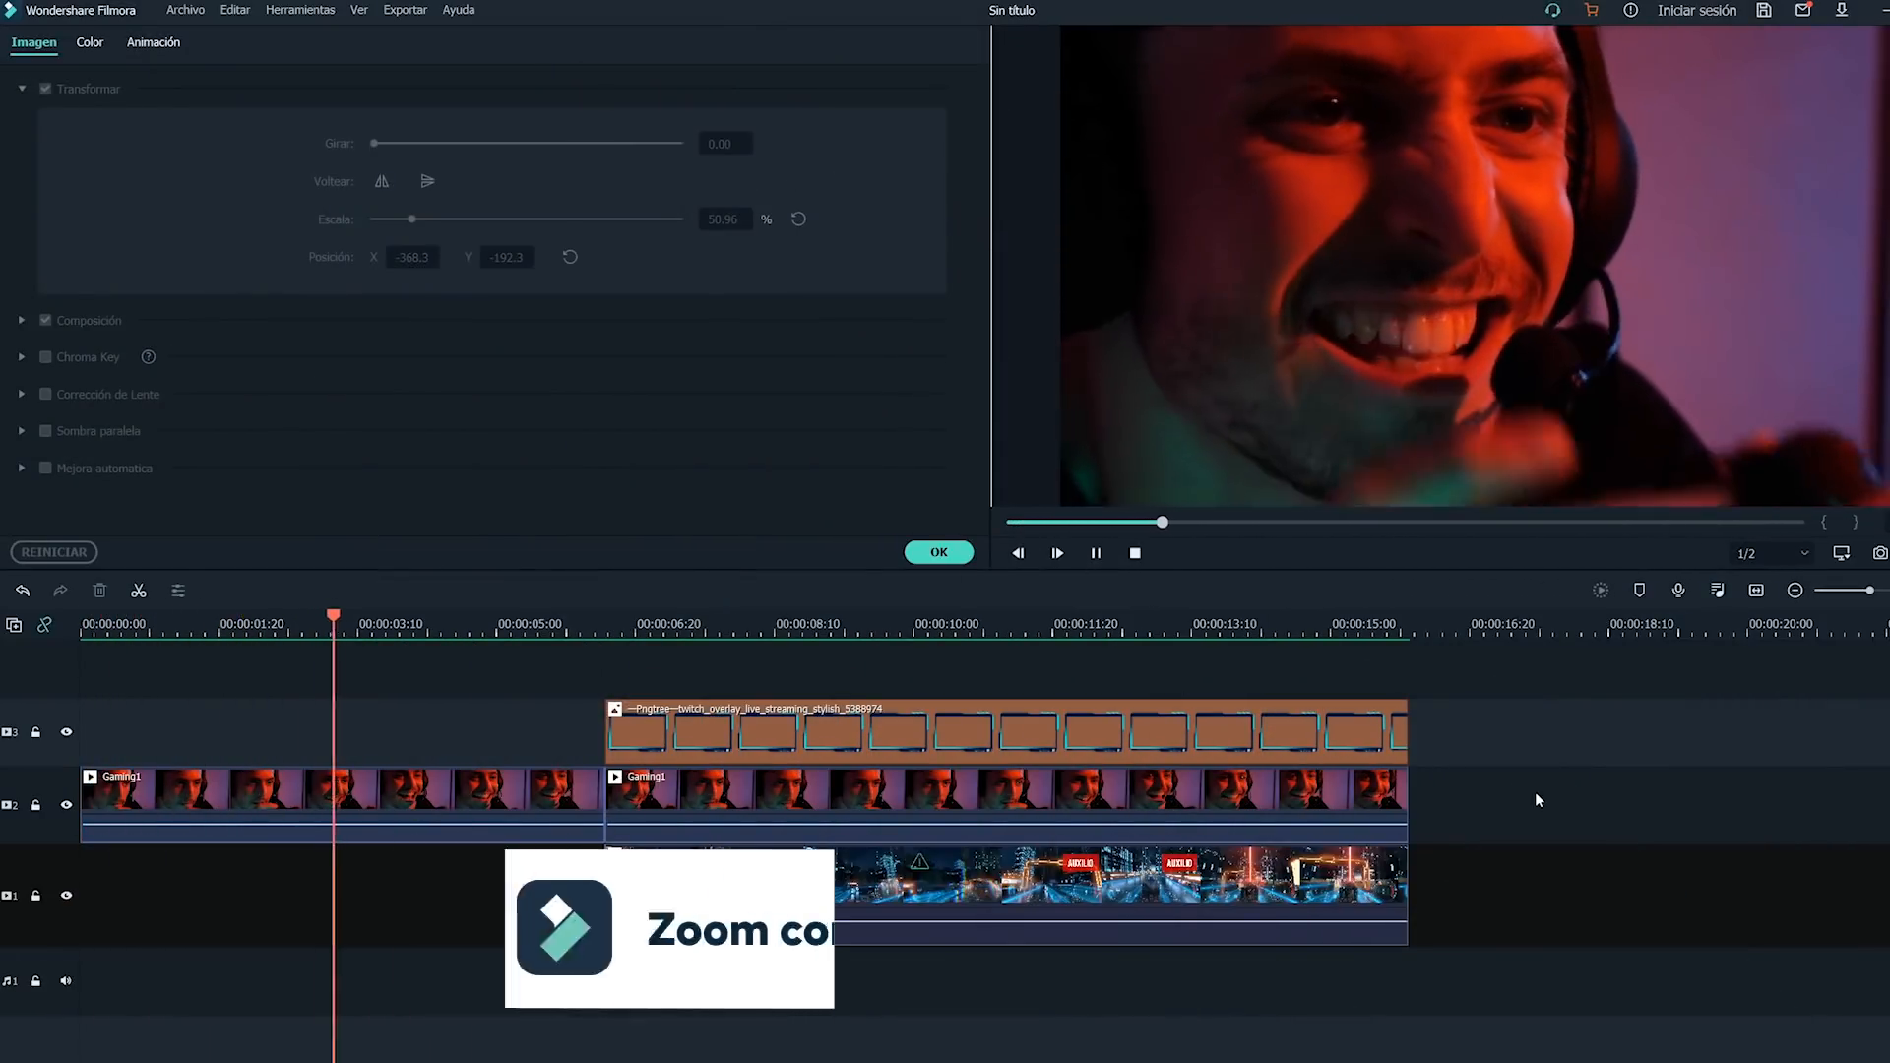
Add a custom animation keyframe at the start of the first Gaming1 segment, at 100% scale and position 0, 0.
left_click(1135, 553)
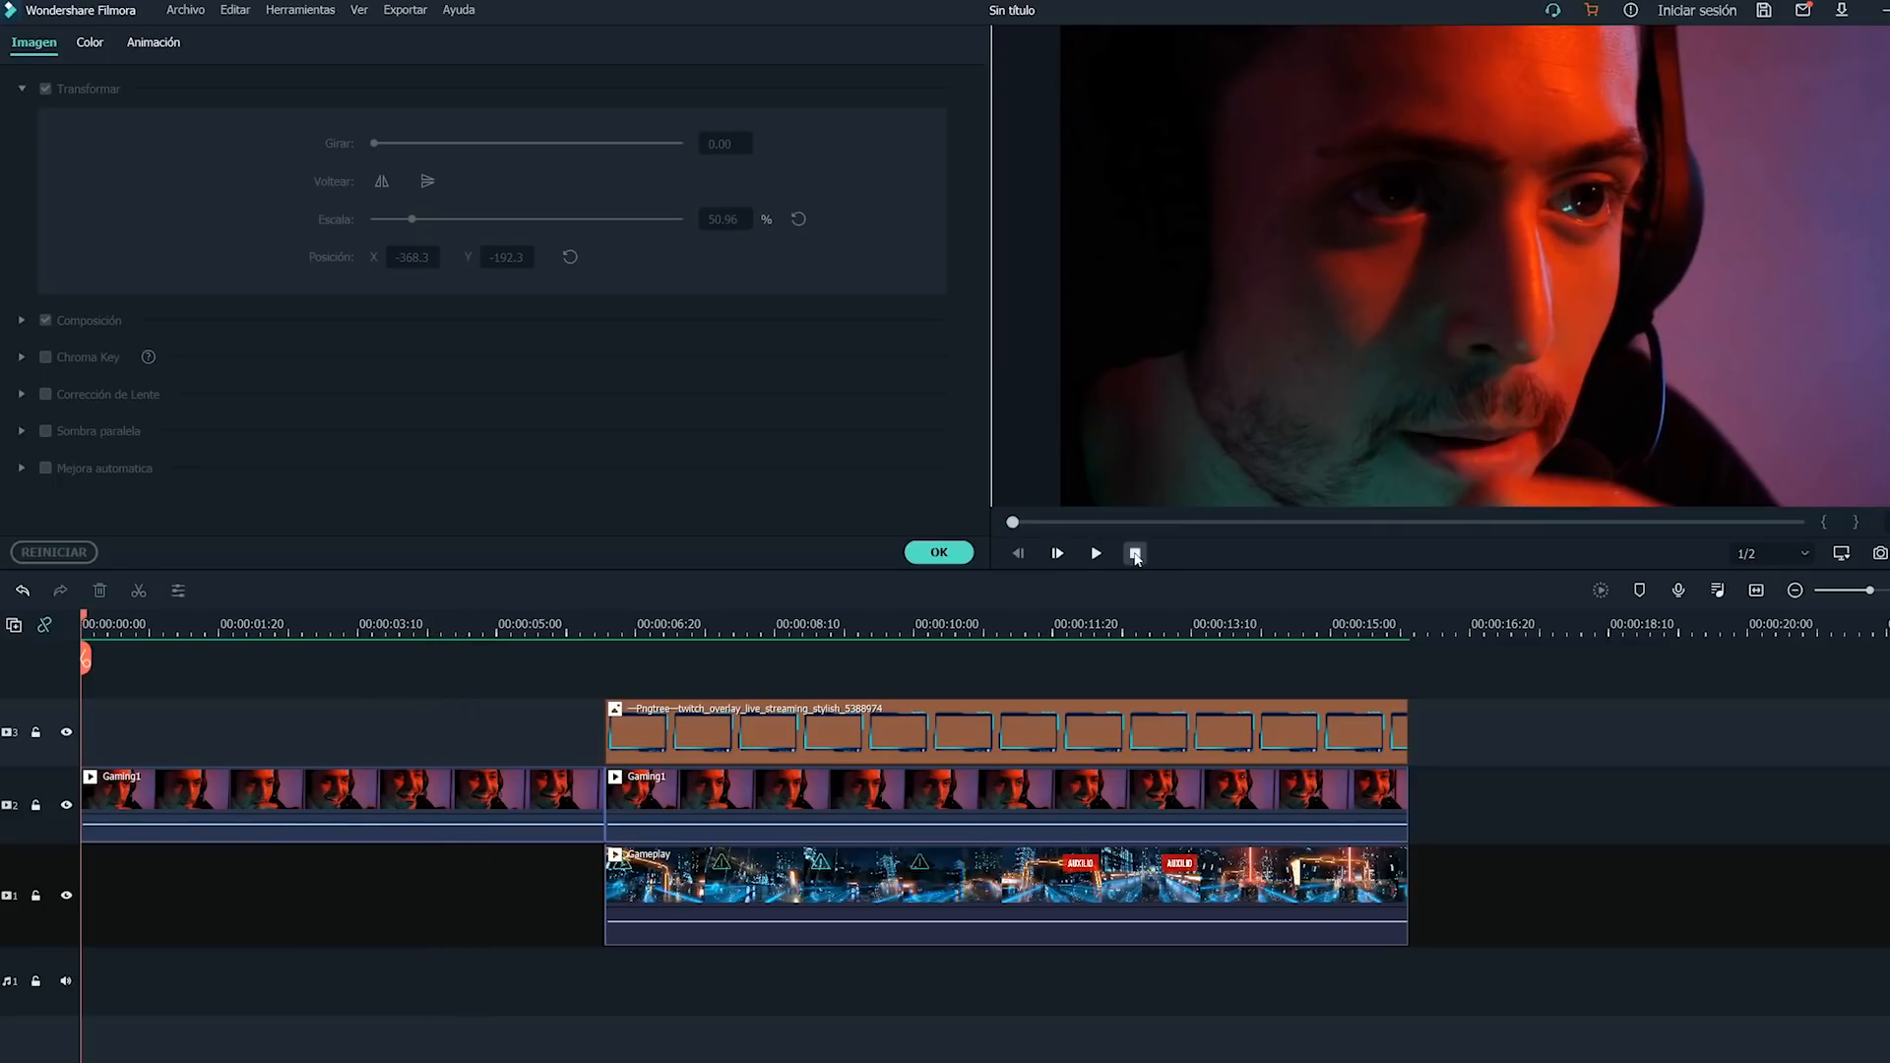
left_click(947, 553)
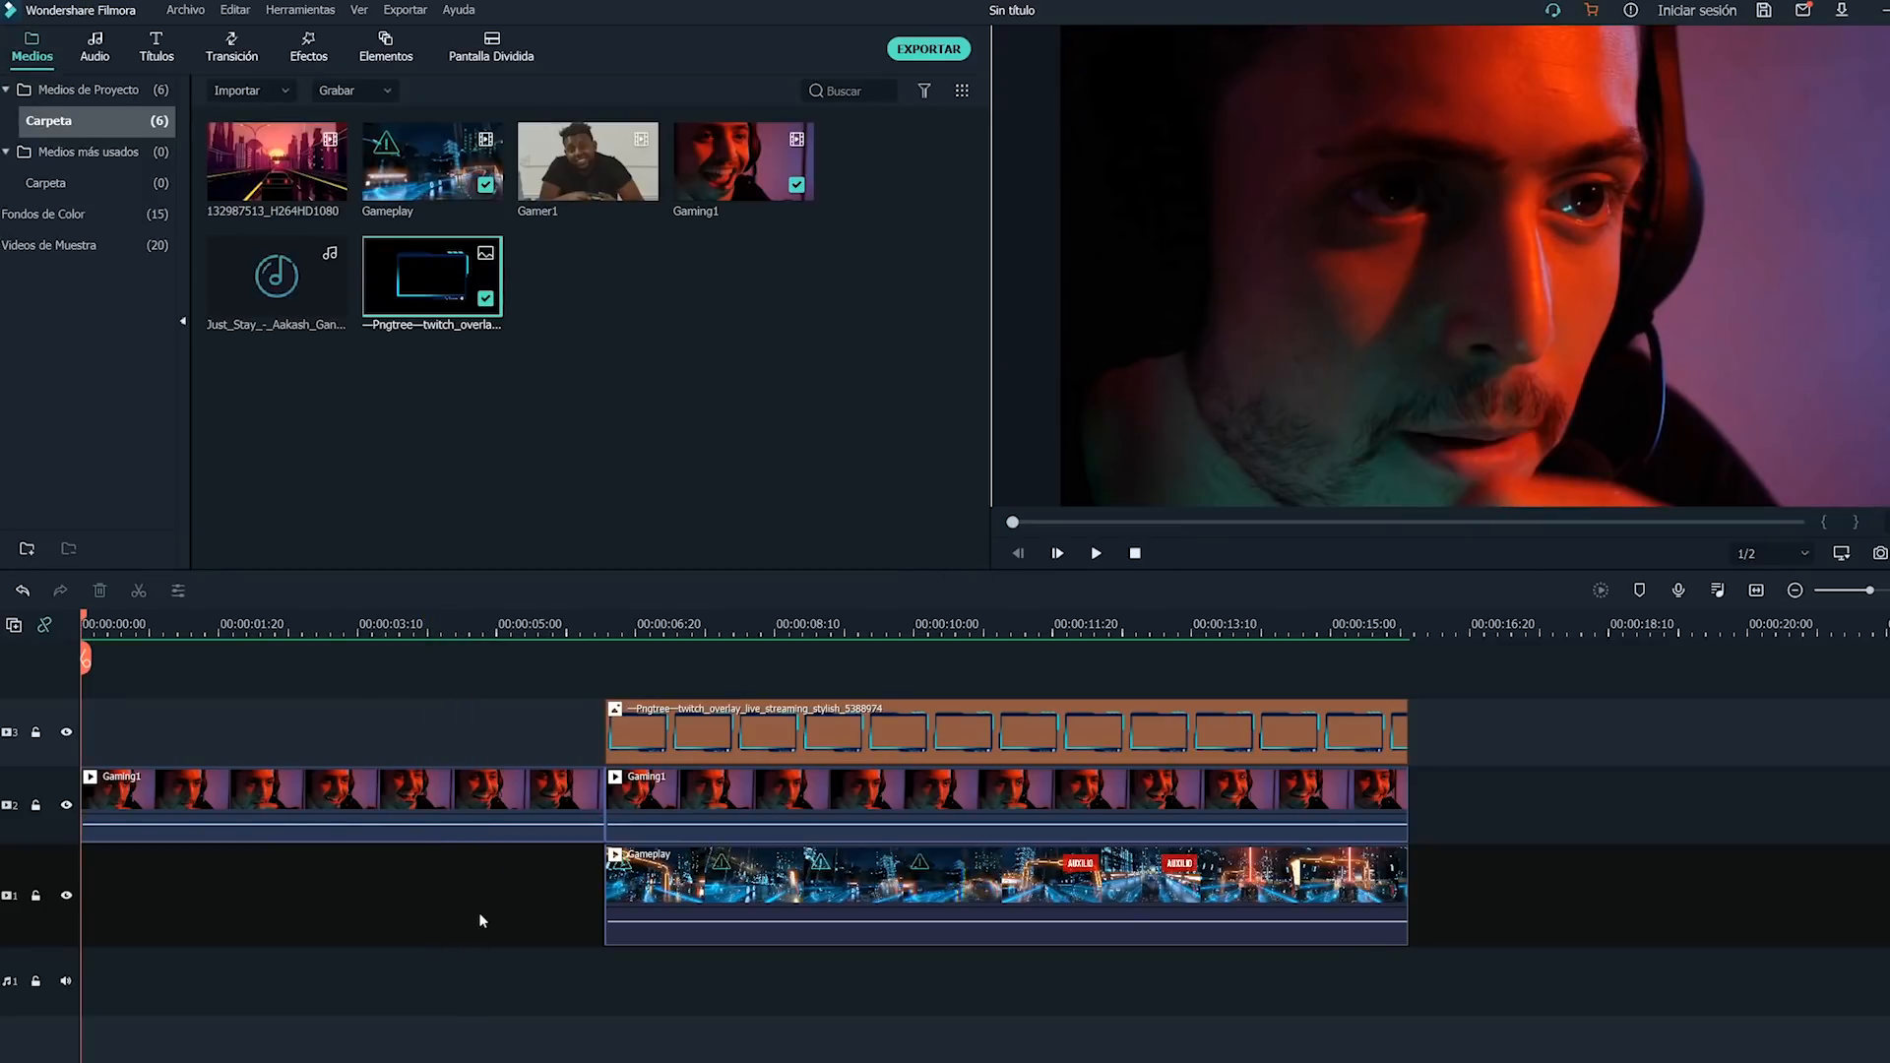
double_click(374, 808)
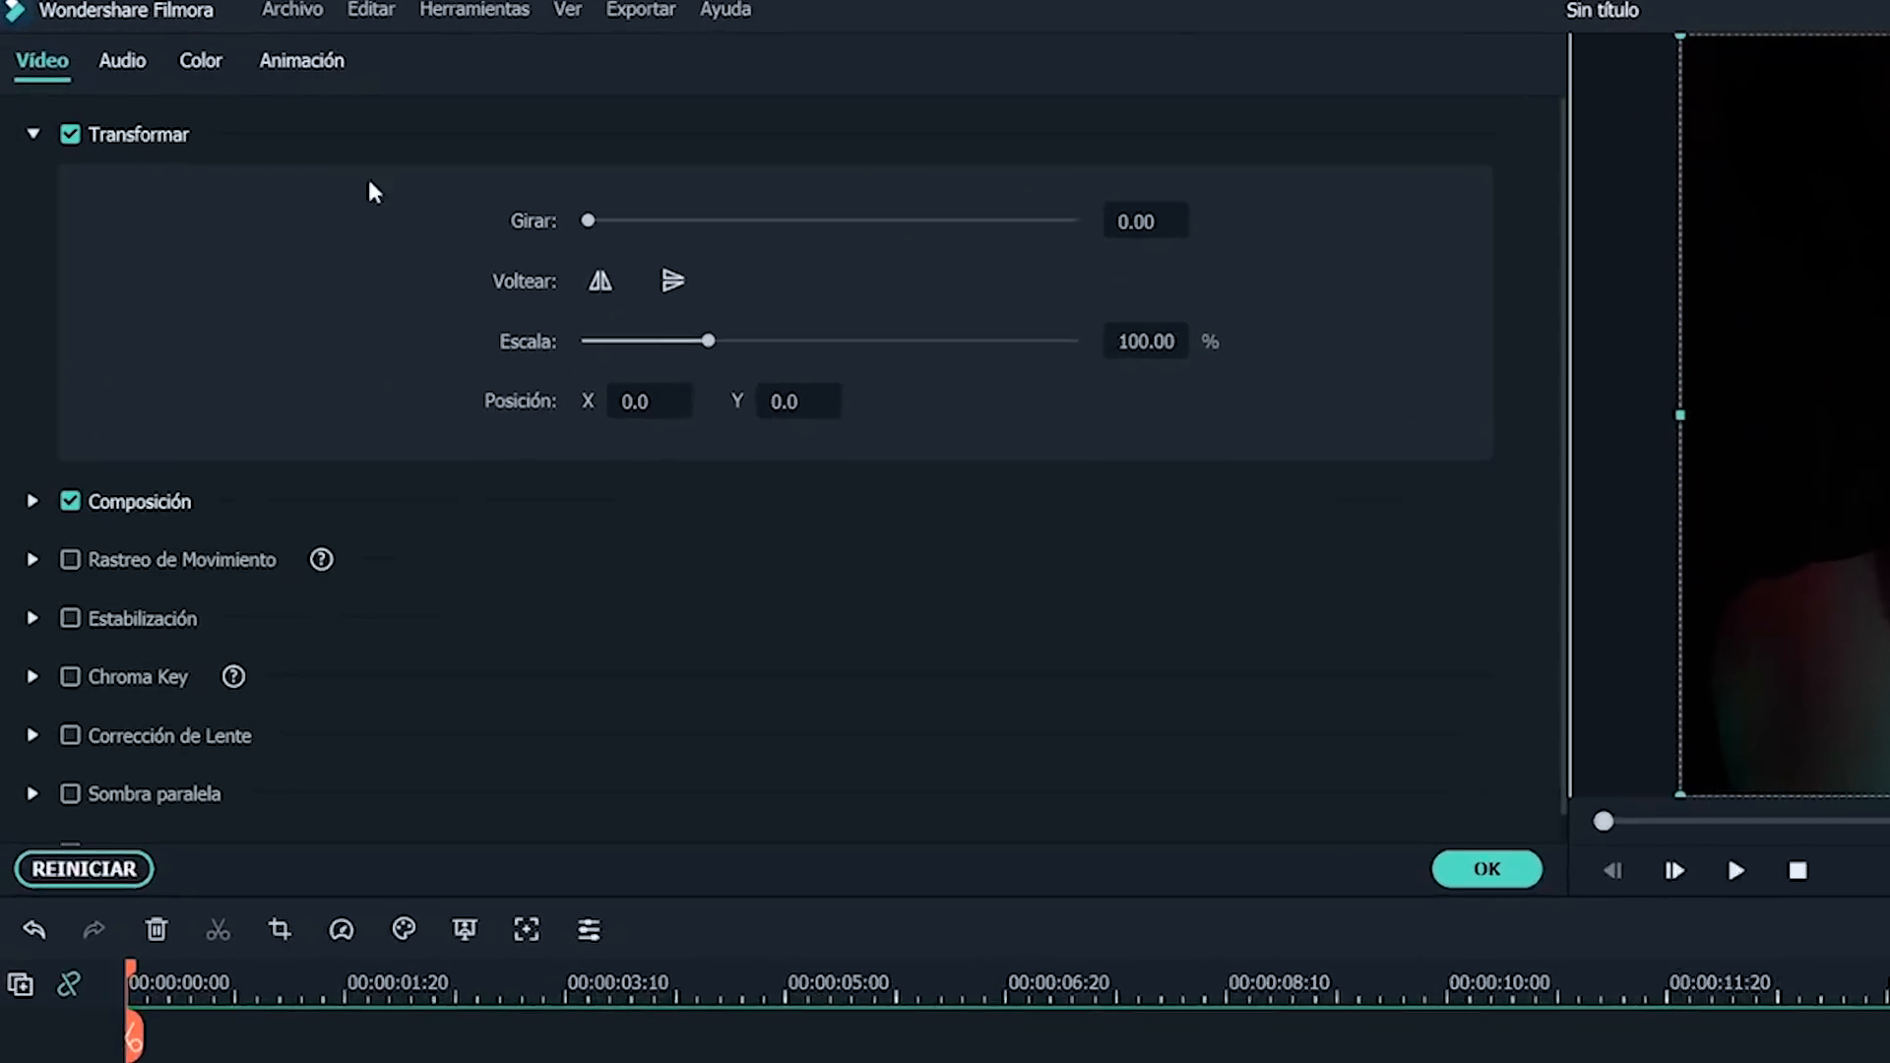
left_click(336, 71)
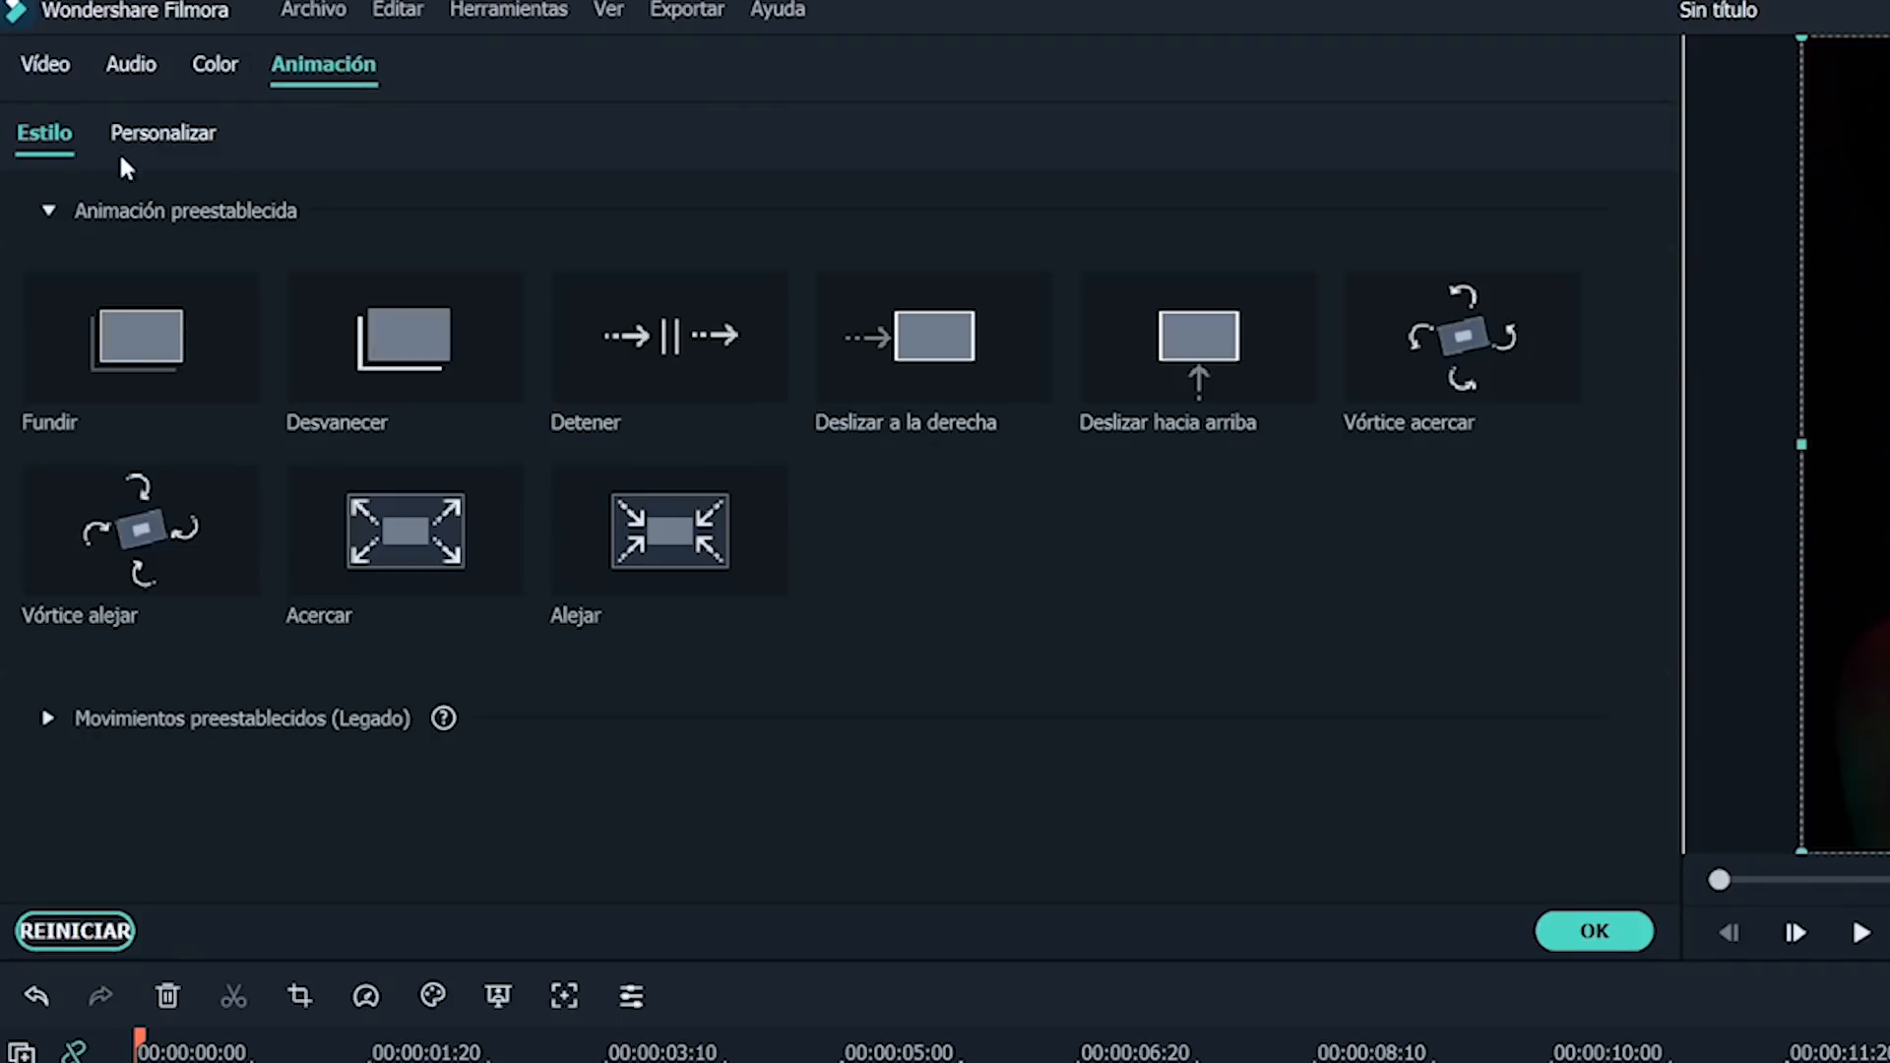
left_click(187, 140)
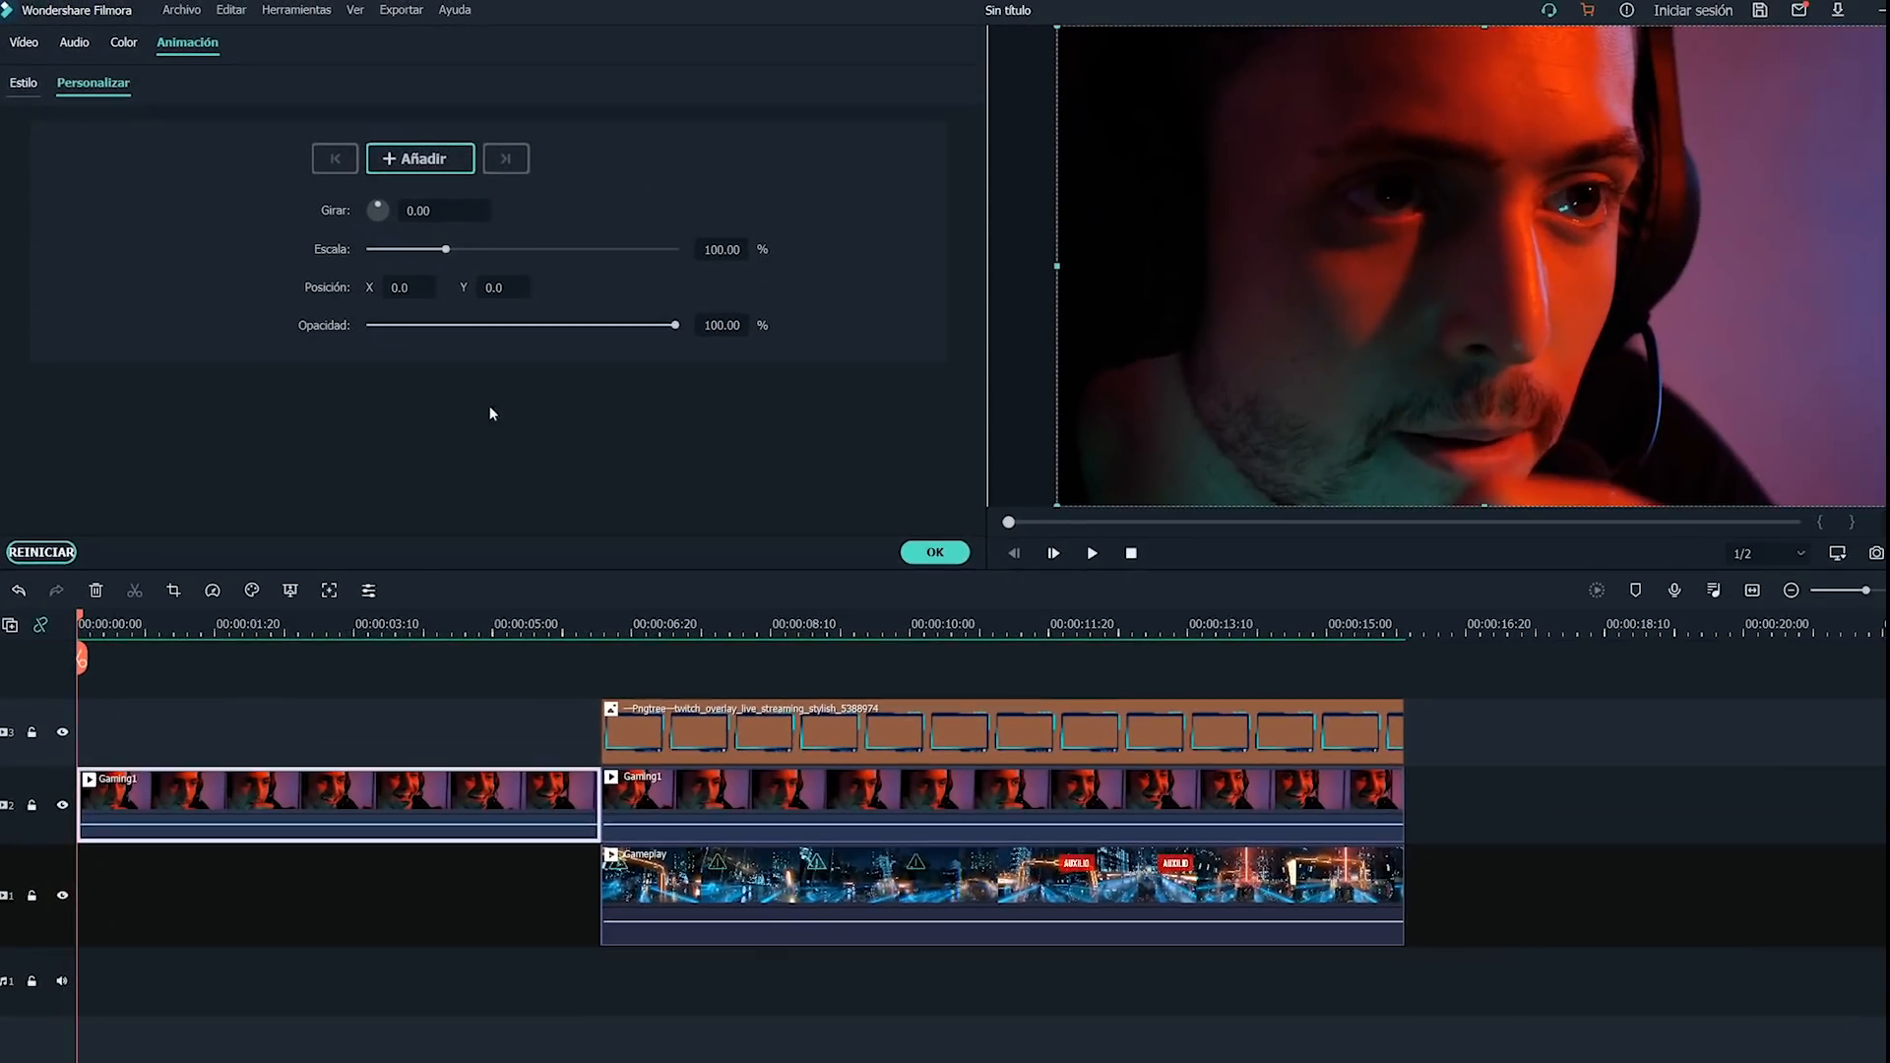
left_click(453, 164)
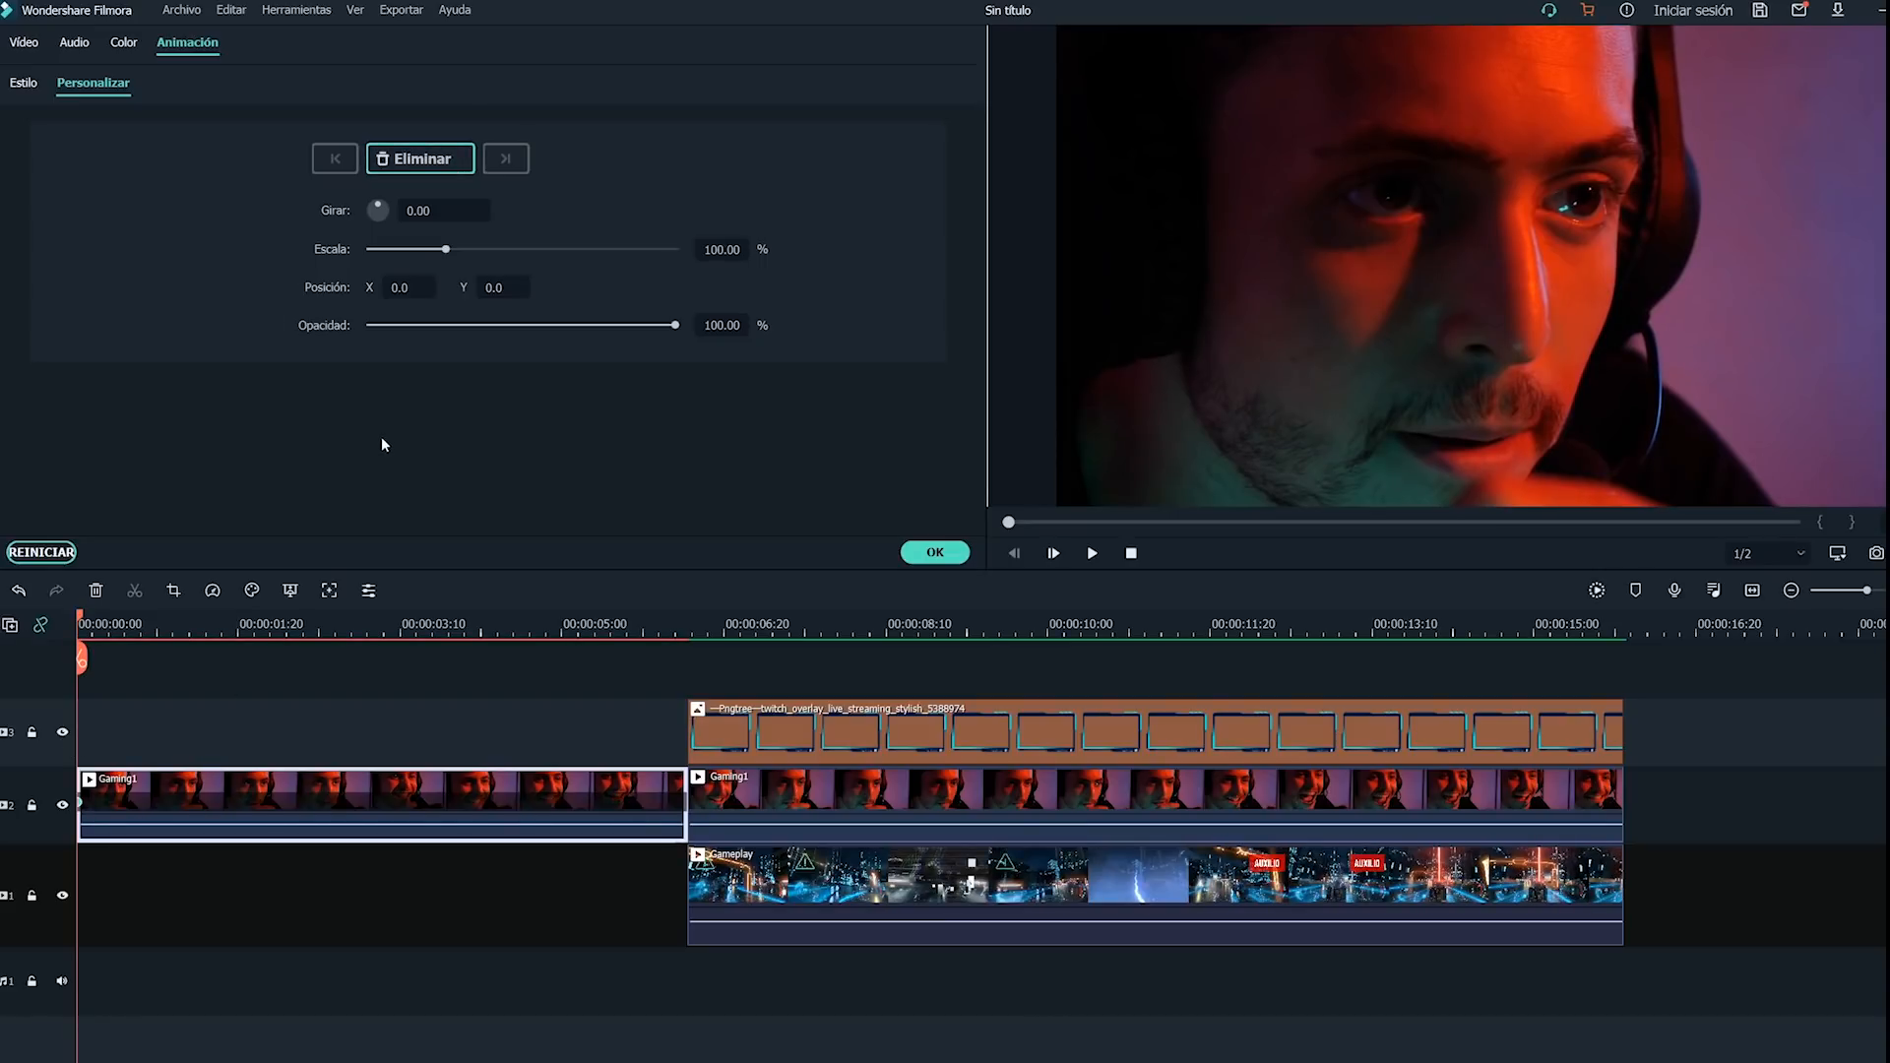
At the end of the first Gaming1 segment, create a keyframe with scale 183.44% and position X 410.3, Y 182.3.
left_click(674, 632)
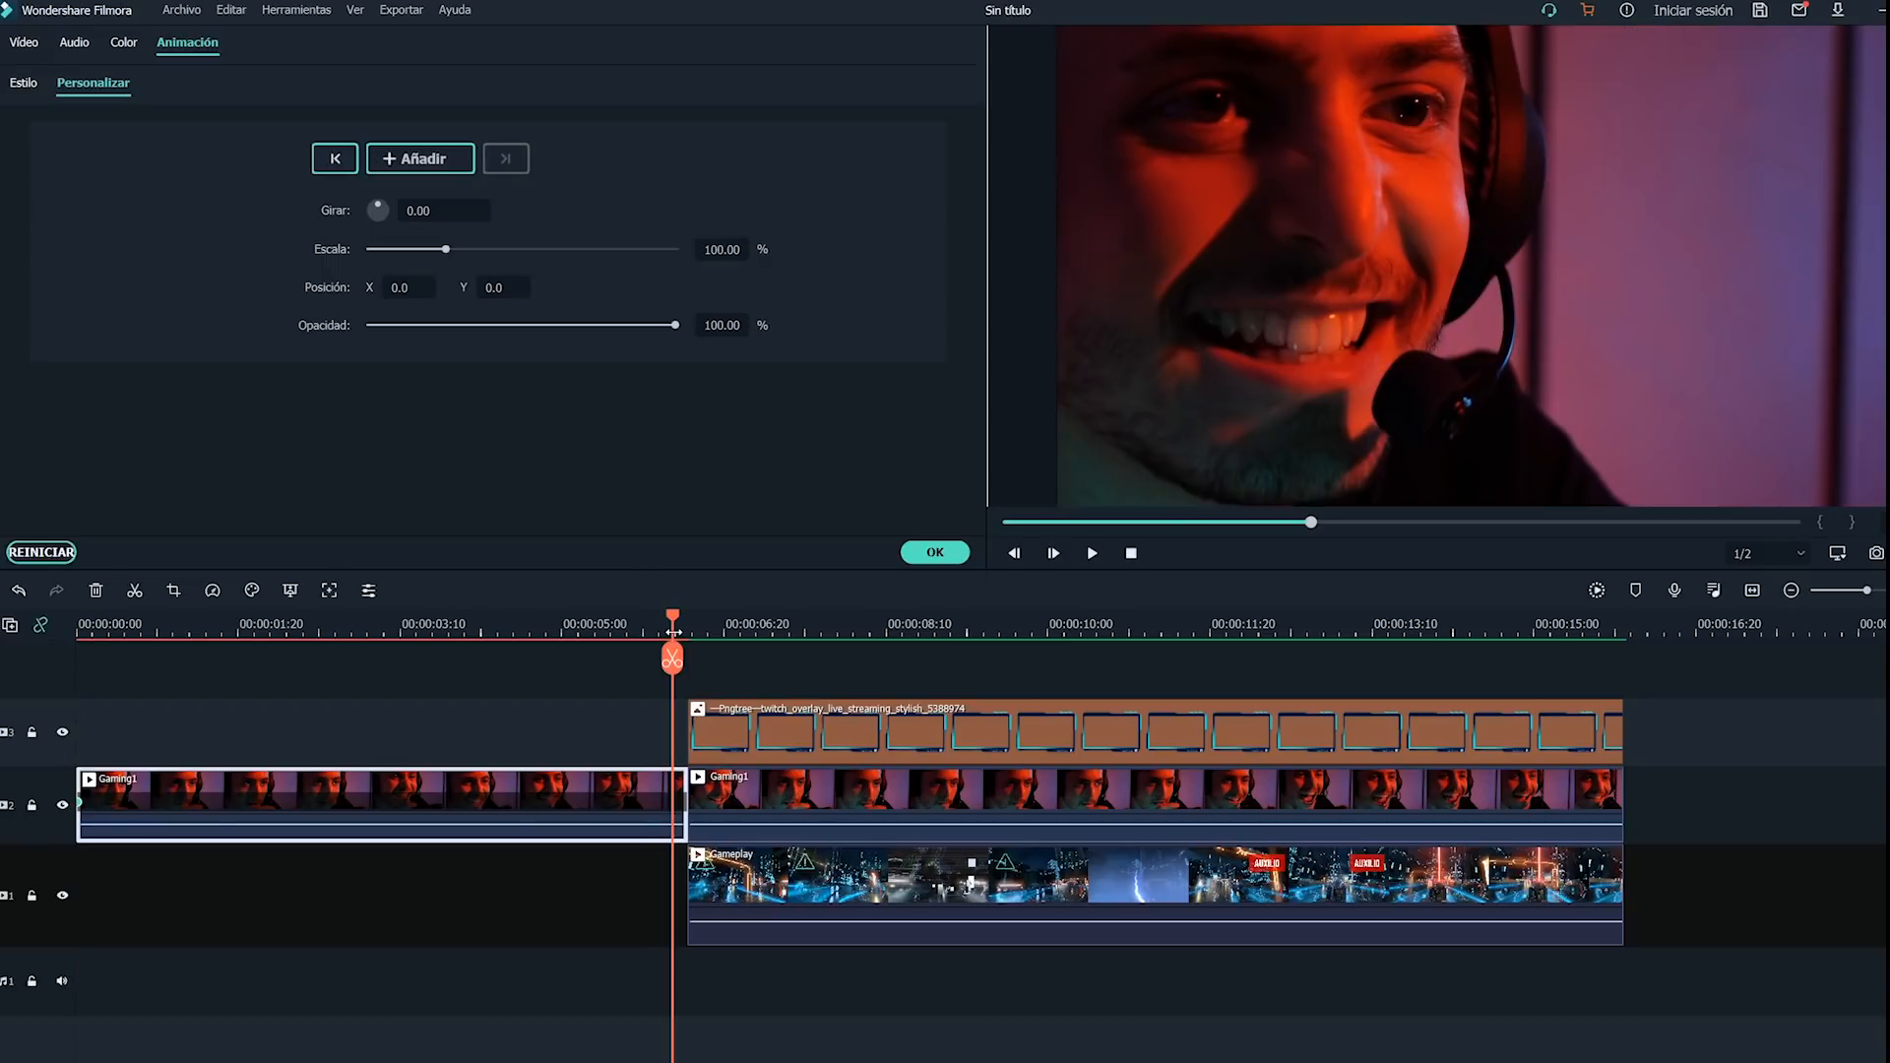
left_click_drag(446, 249, 491, 258)
left_click_drag(1292, 322, 1438, 258)
left_click_drag(491, 249, 509, 249)
left_click_drag(1376, 318, 1364, 345)
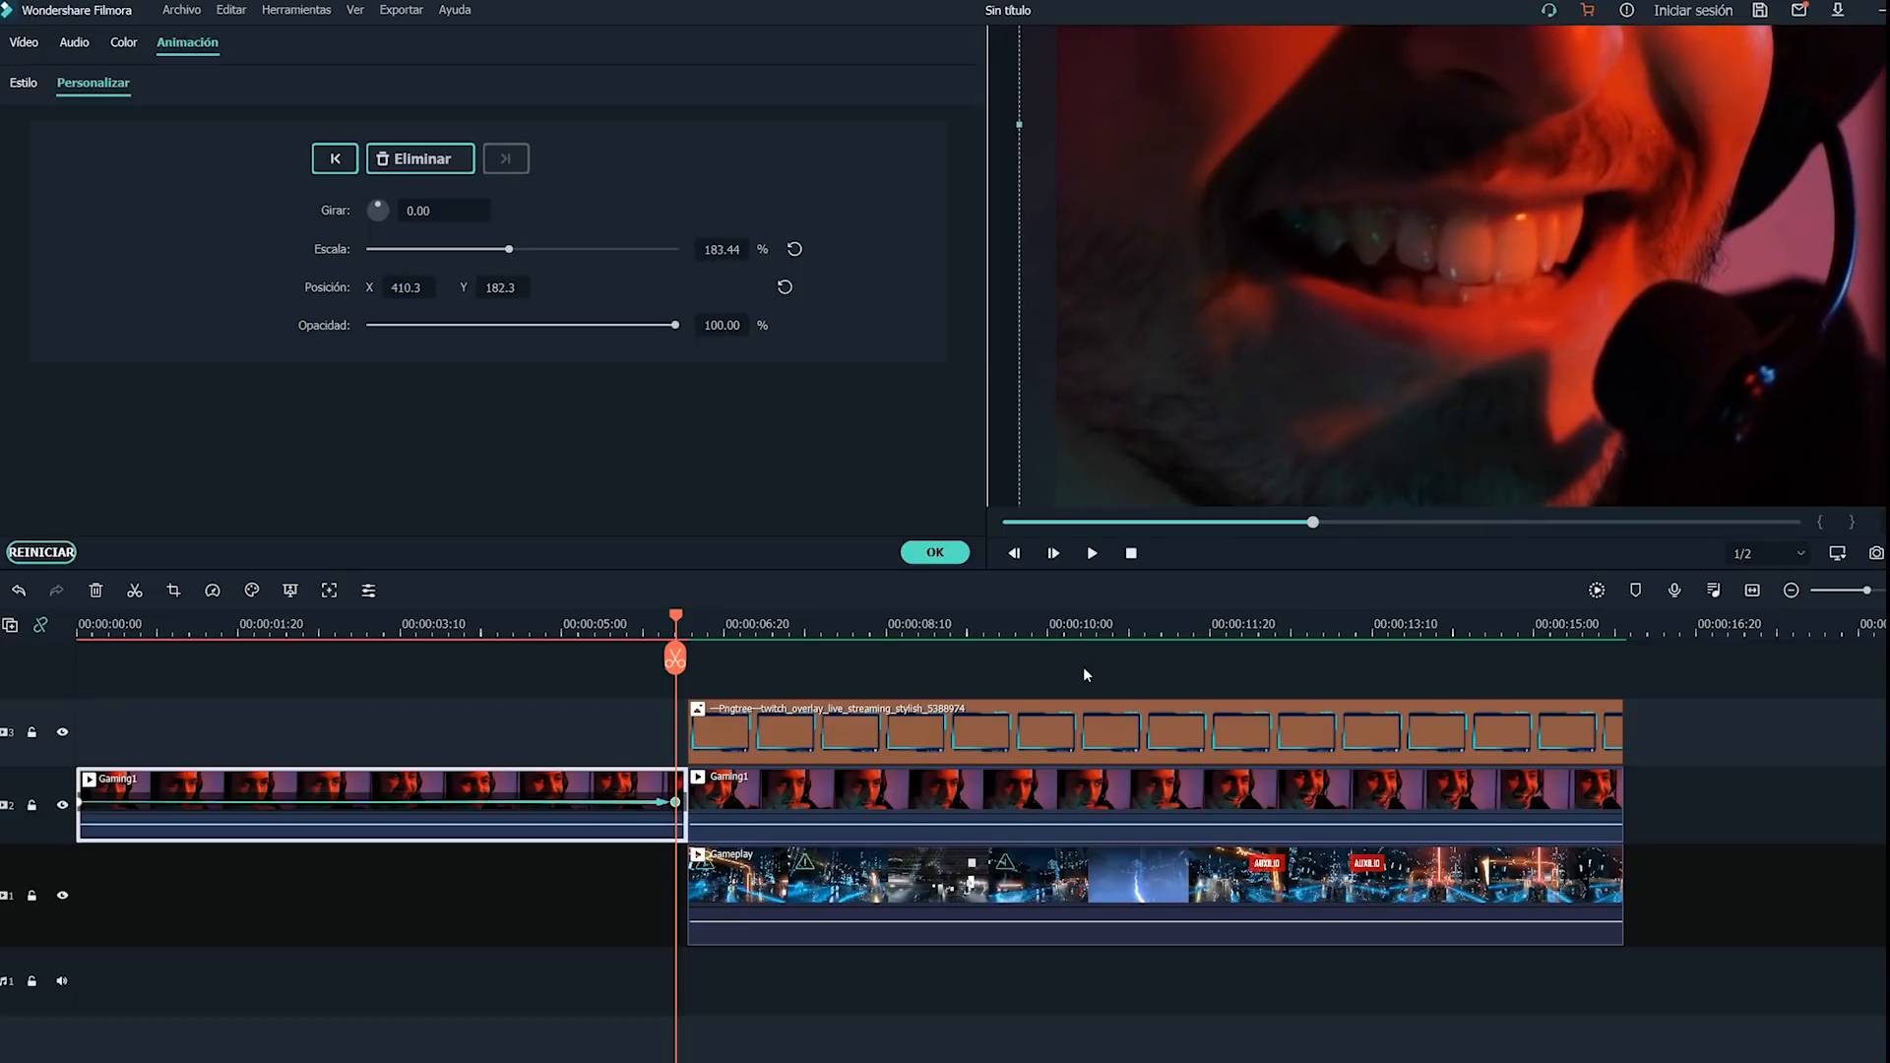
left_click(713, 811)
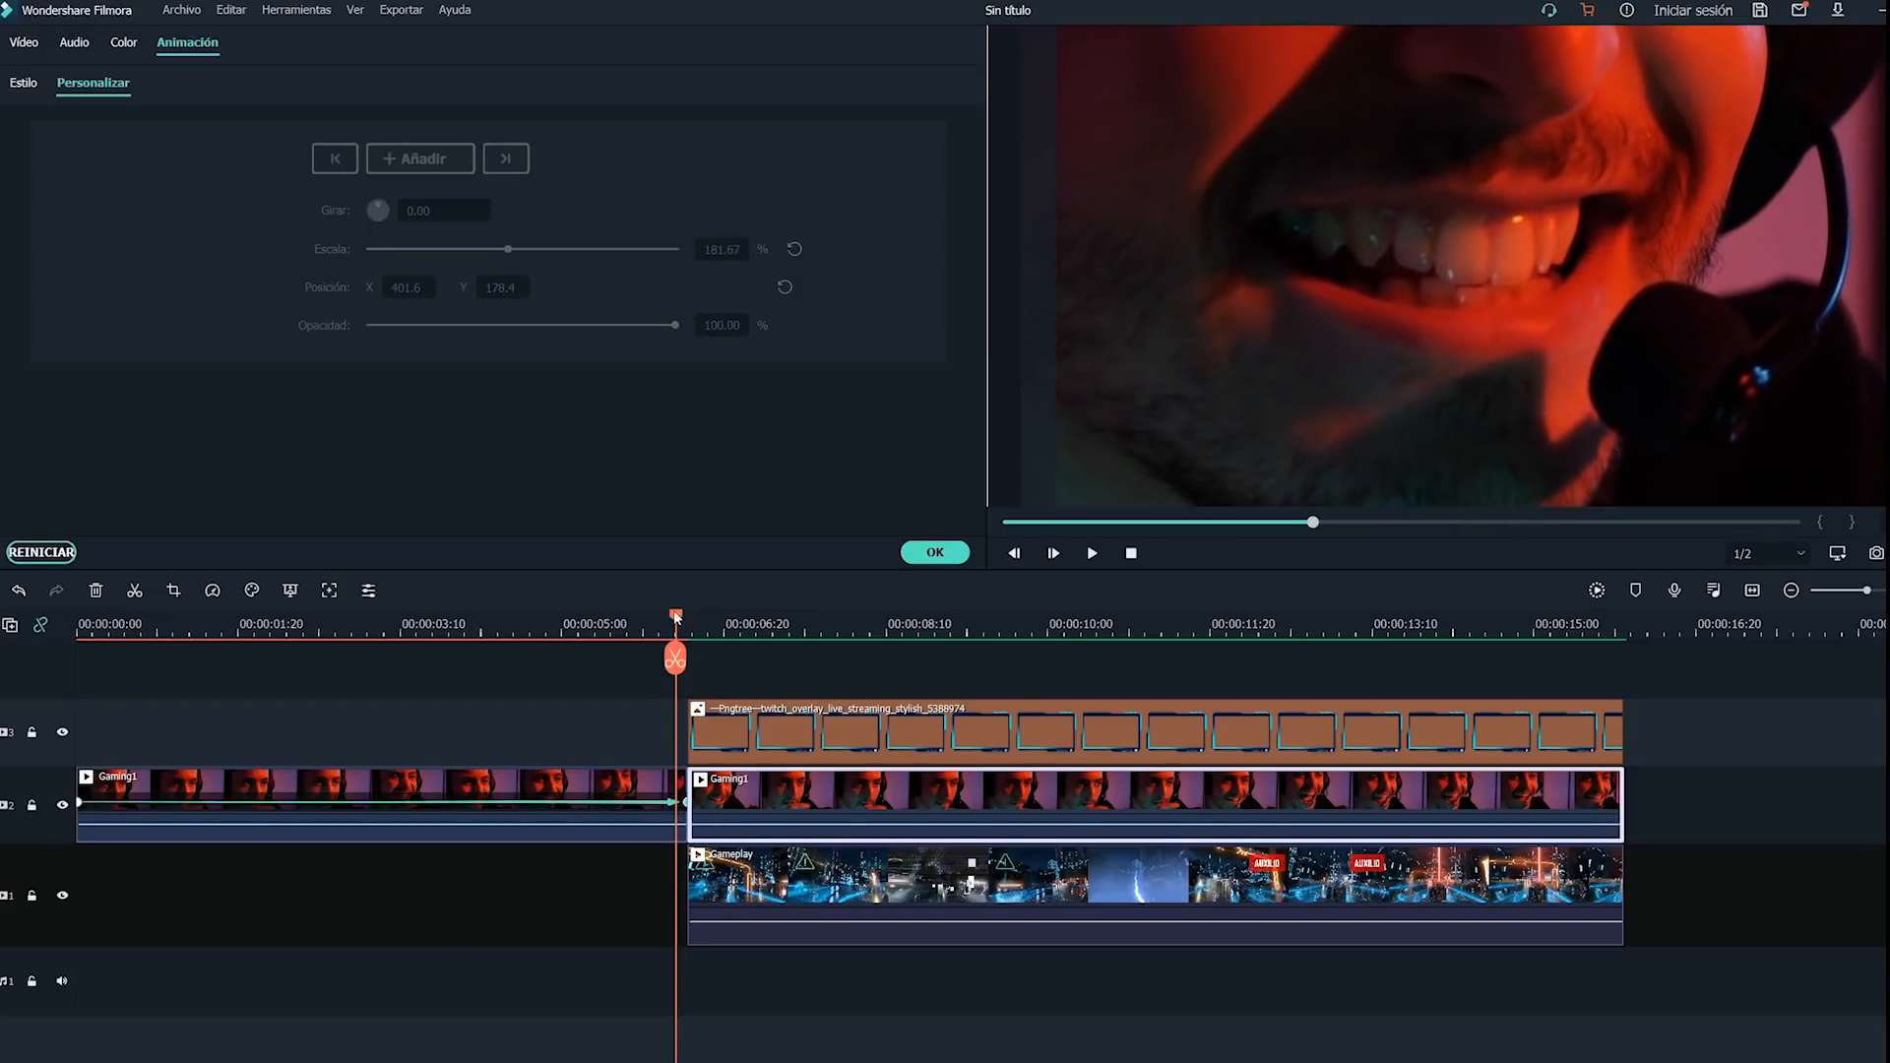
Play back the first Gaming1 segment from its start to check the keyframed zoom-in.
left_click_drag(677, 621, 78, 620)
left_click(1093, 554)
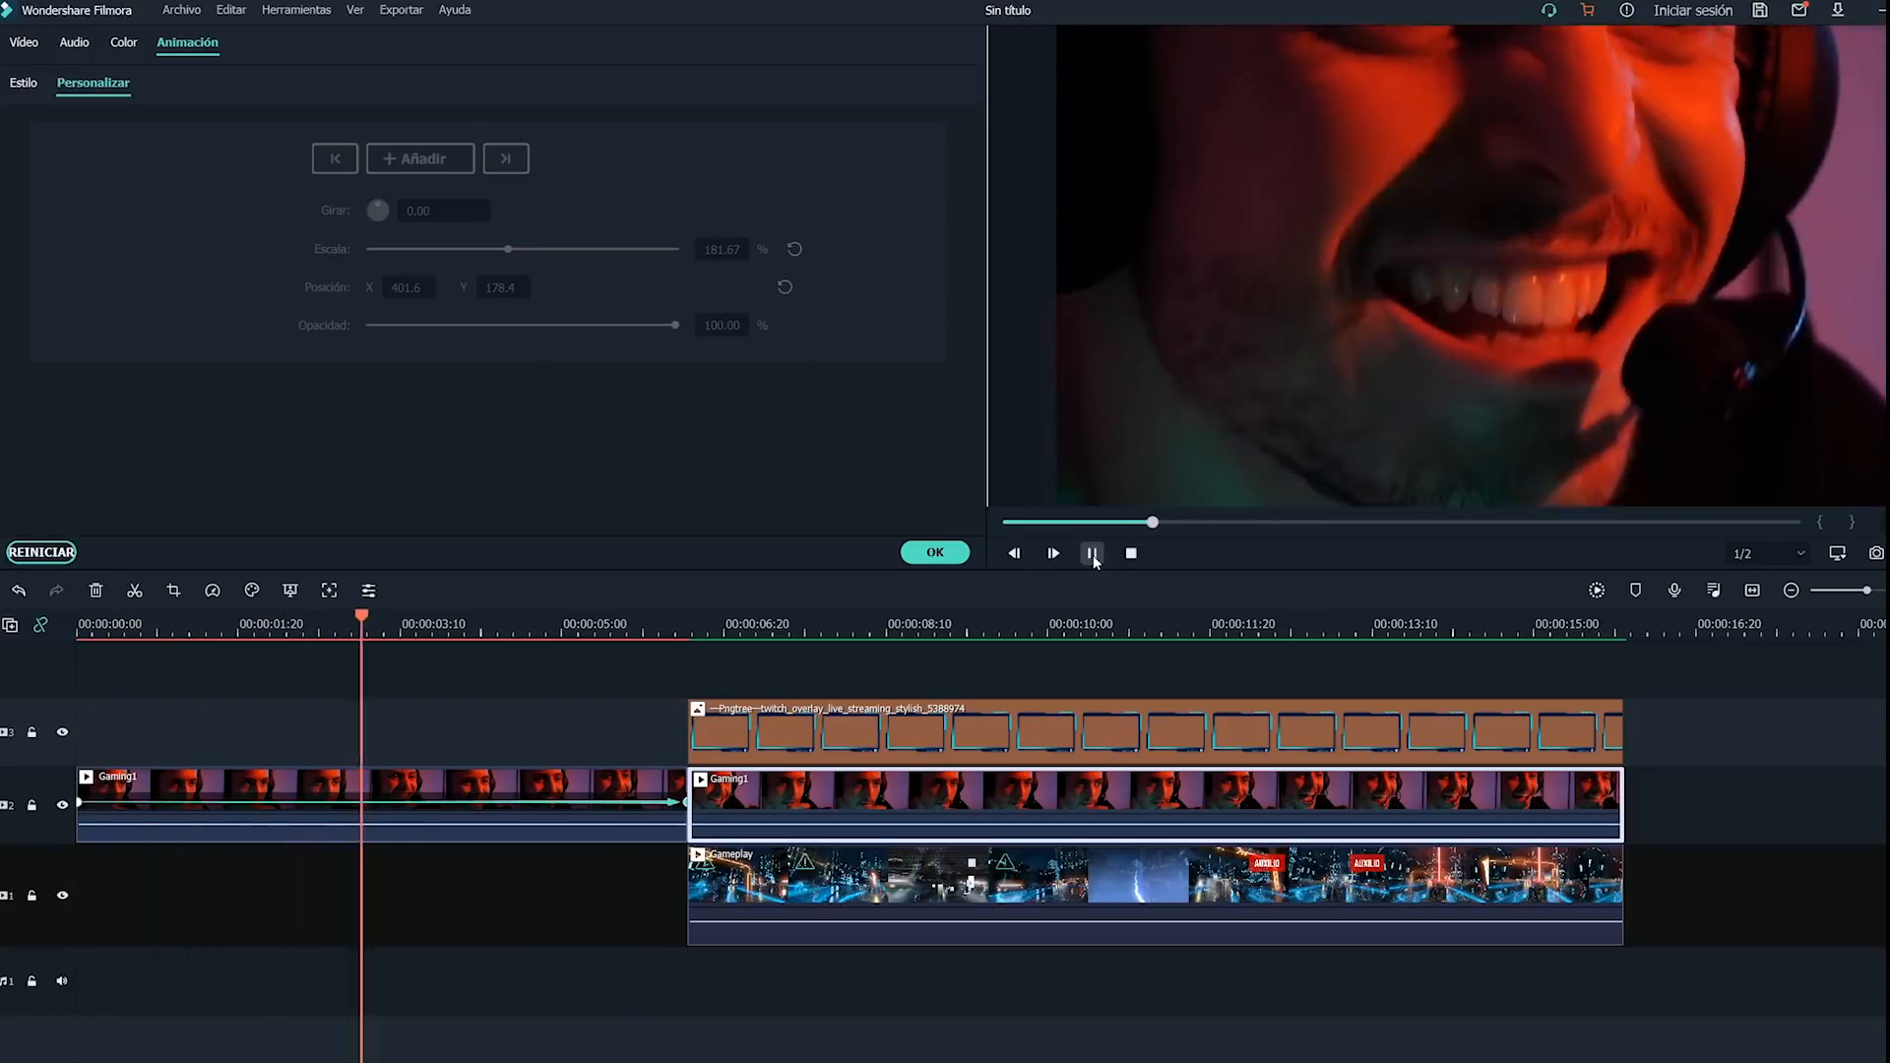
left_click(1092, 554)
left_click(433, 624)
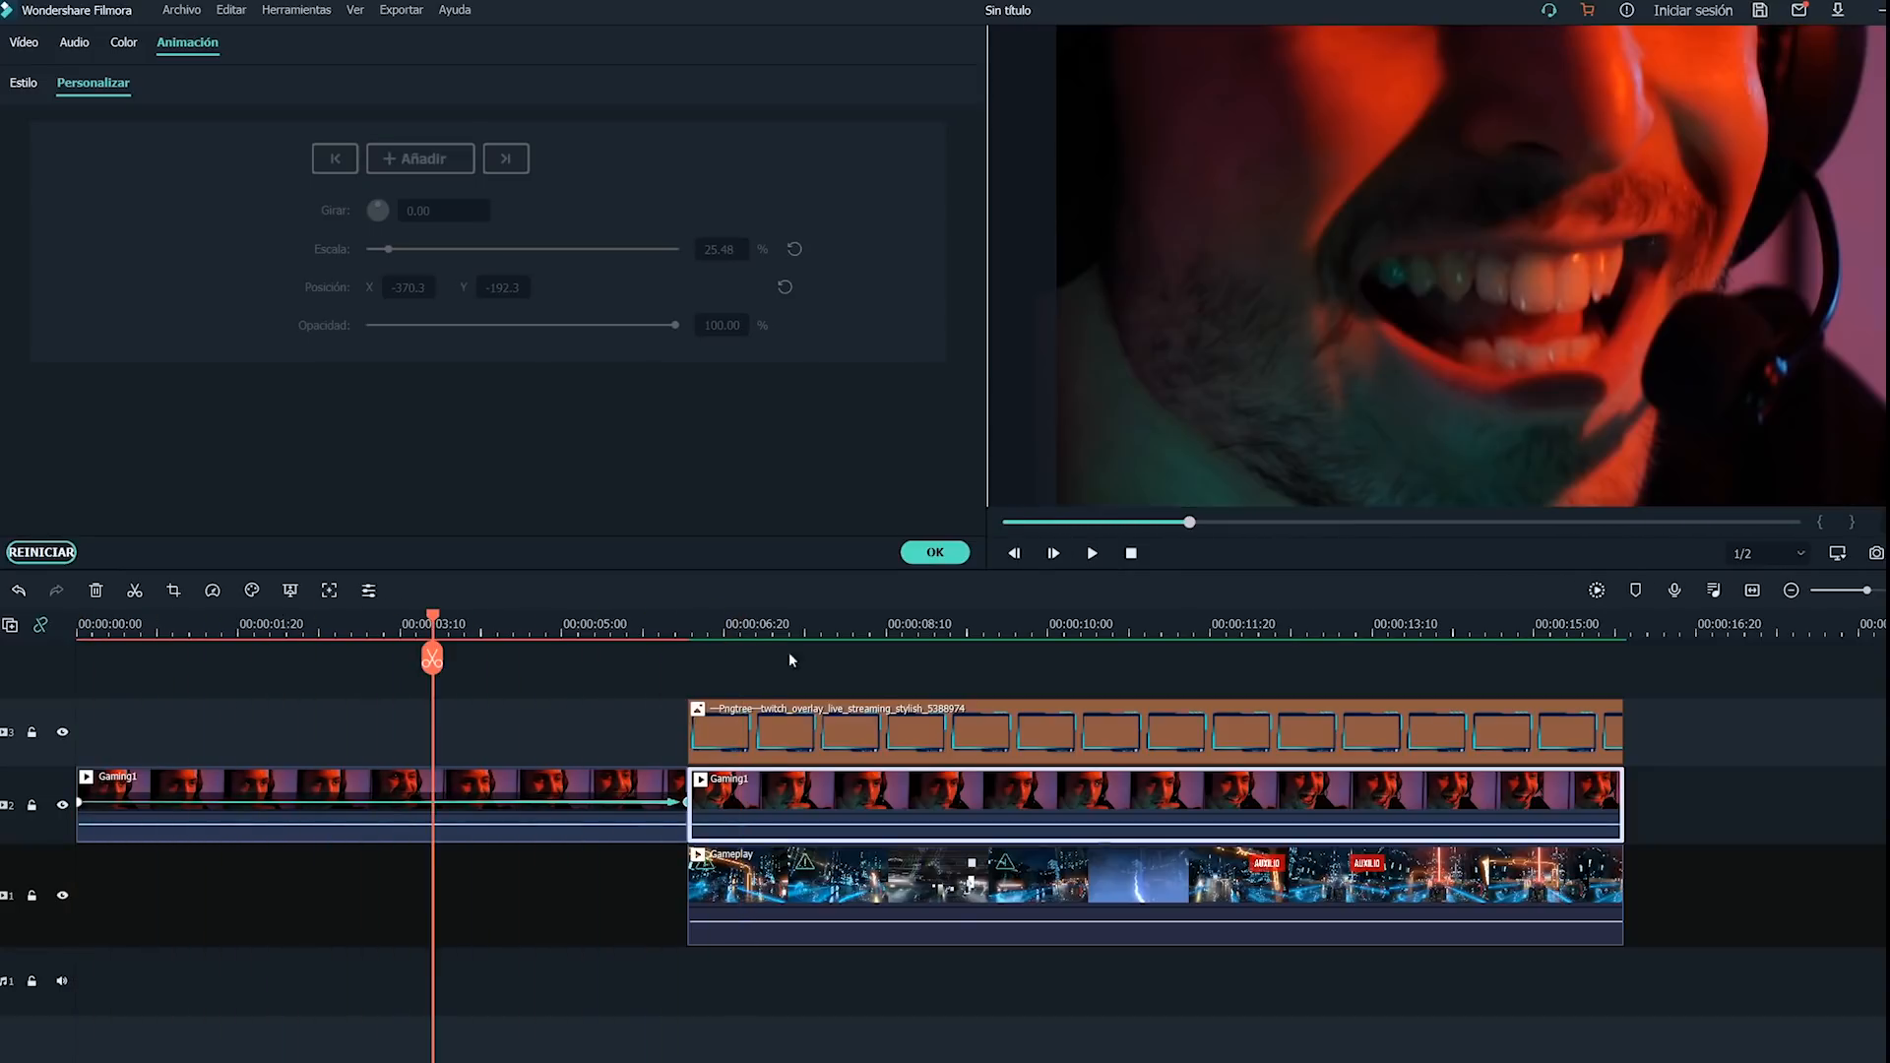
Add the Templado motion filter on a track above the first Gaming1 segment and stretch it to the segment's end.
left_click(934, 553)
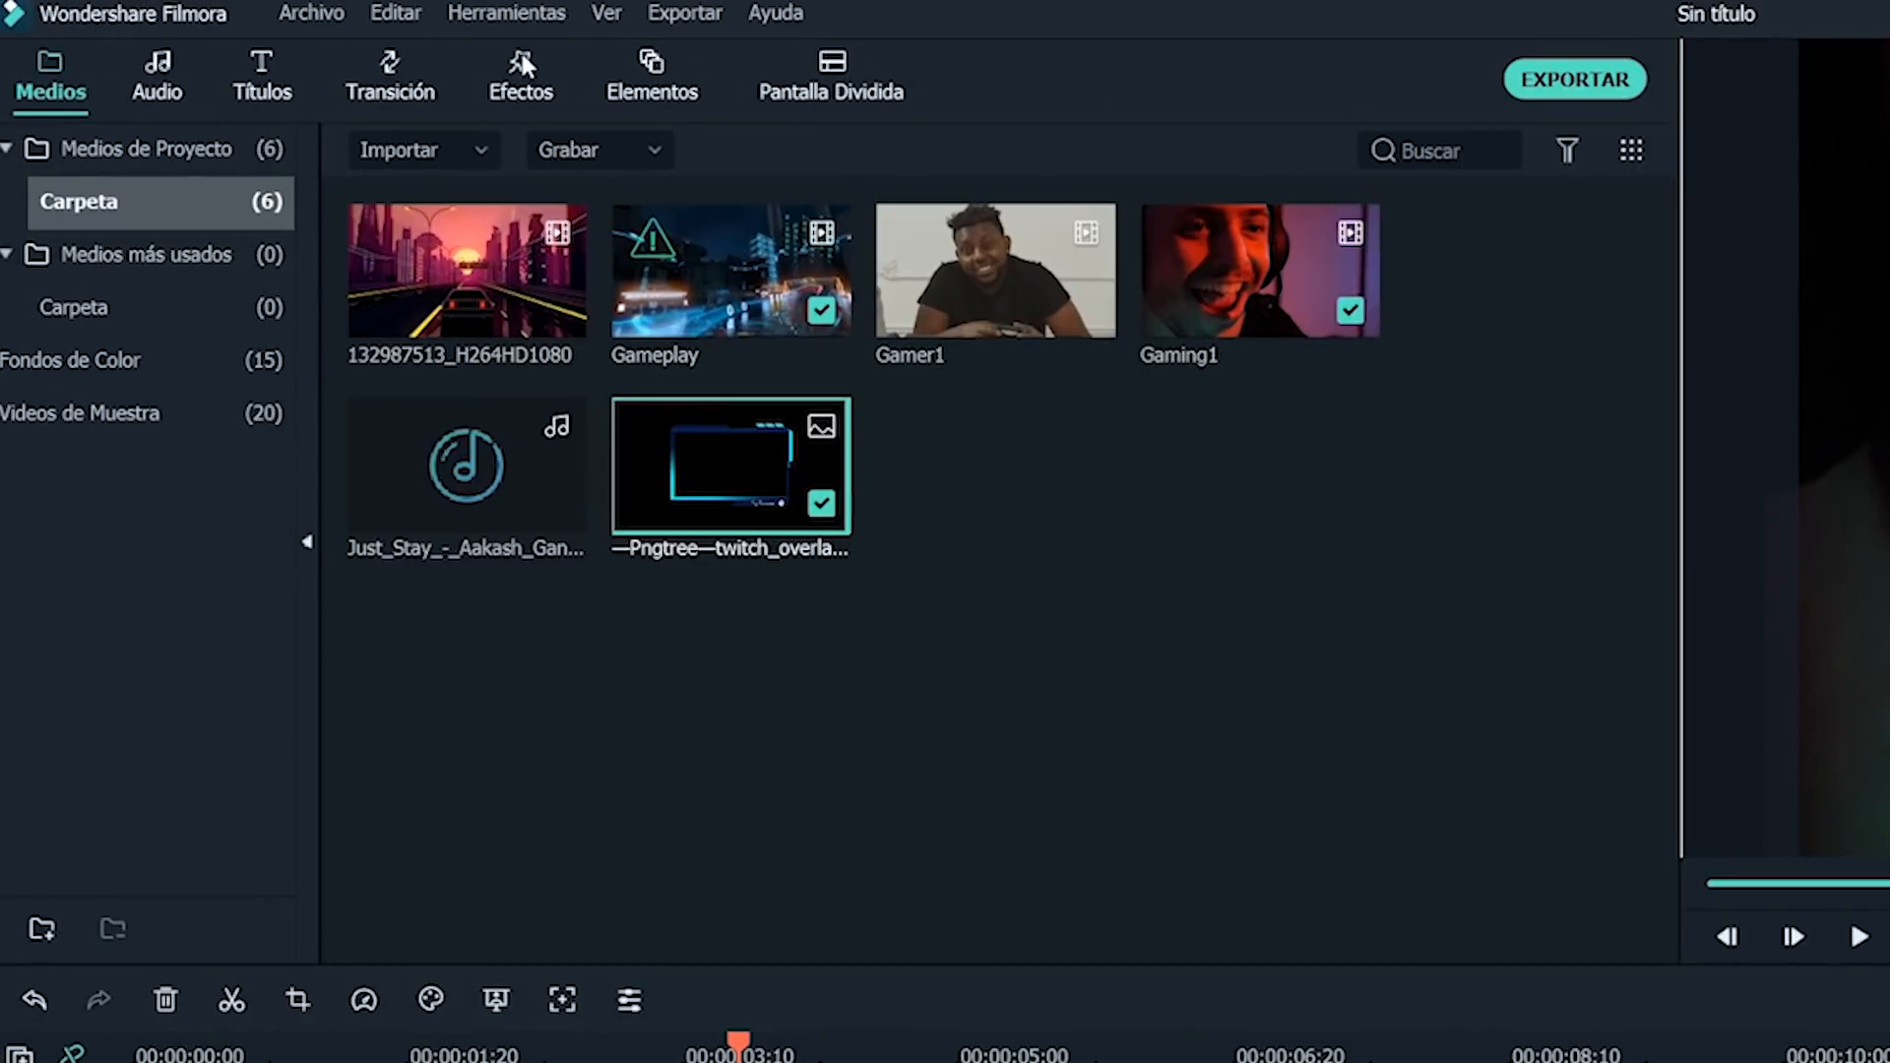
left_click(304, 49)
left_click(44, 263)
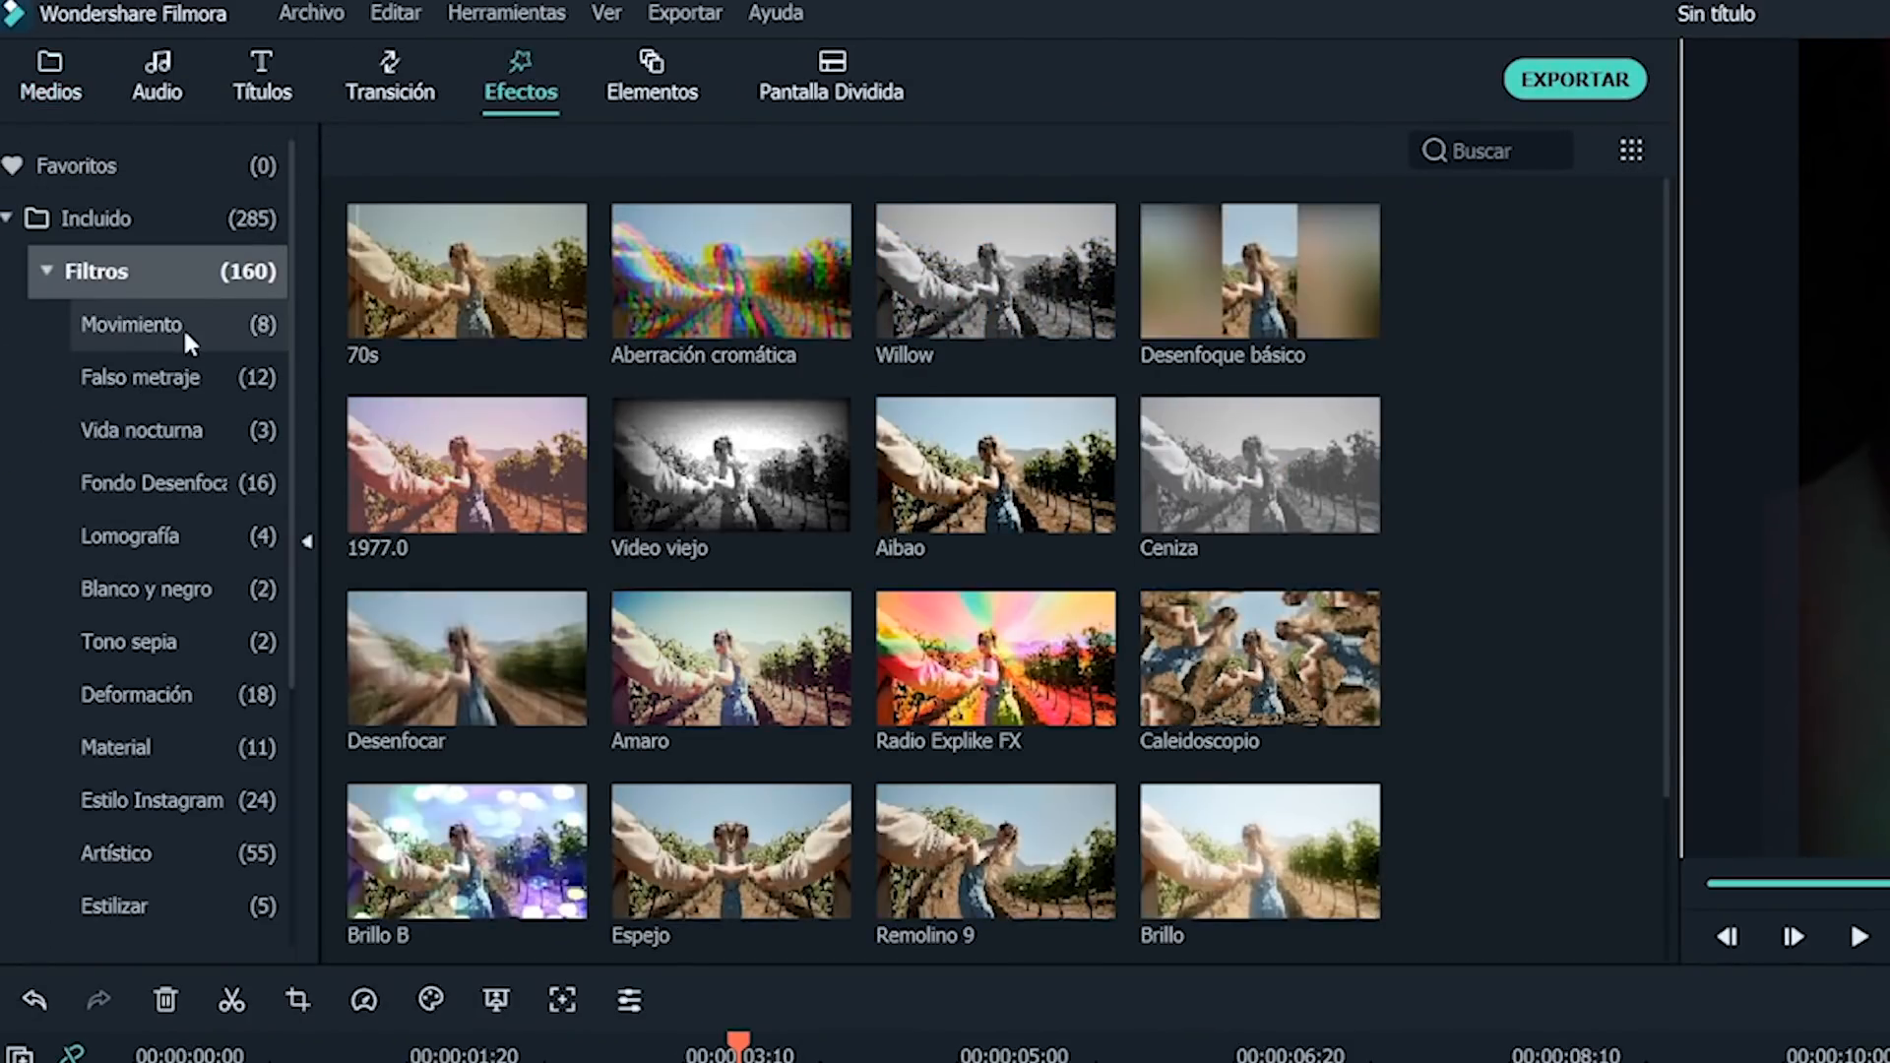
left_click(181, 327)
left_click_drag(1261, 270, 325, 743)
left_click_drag(563, 743, 689, 748)
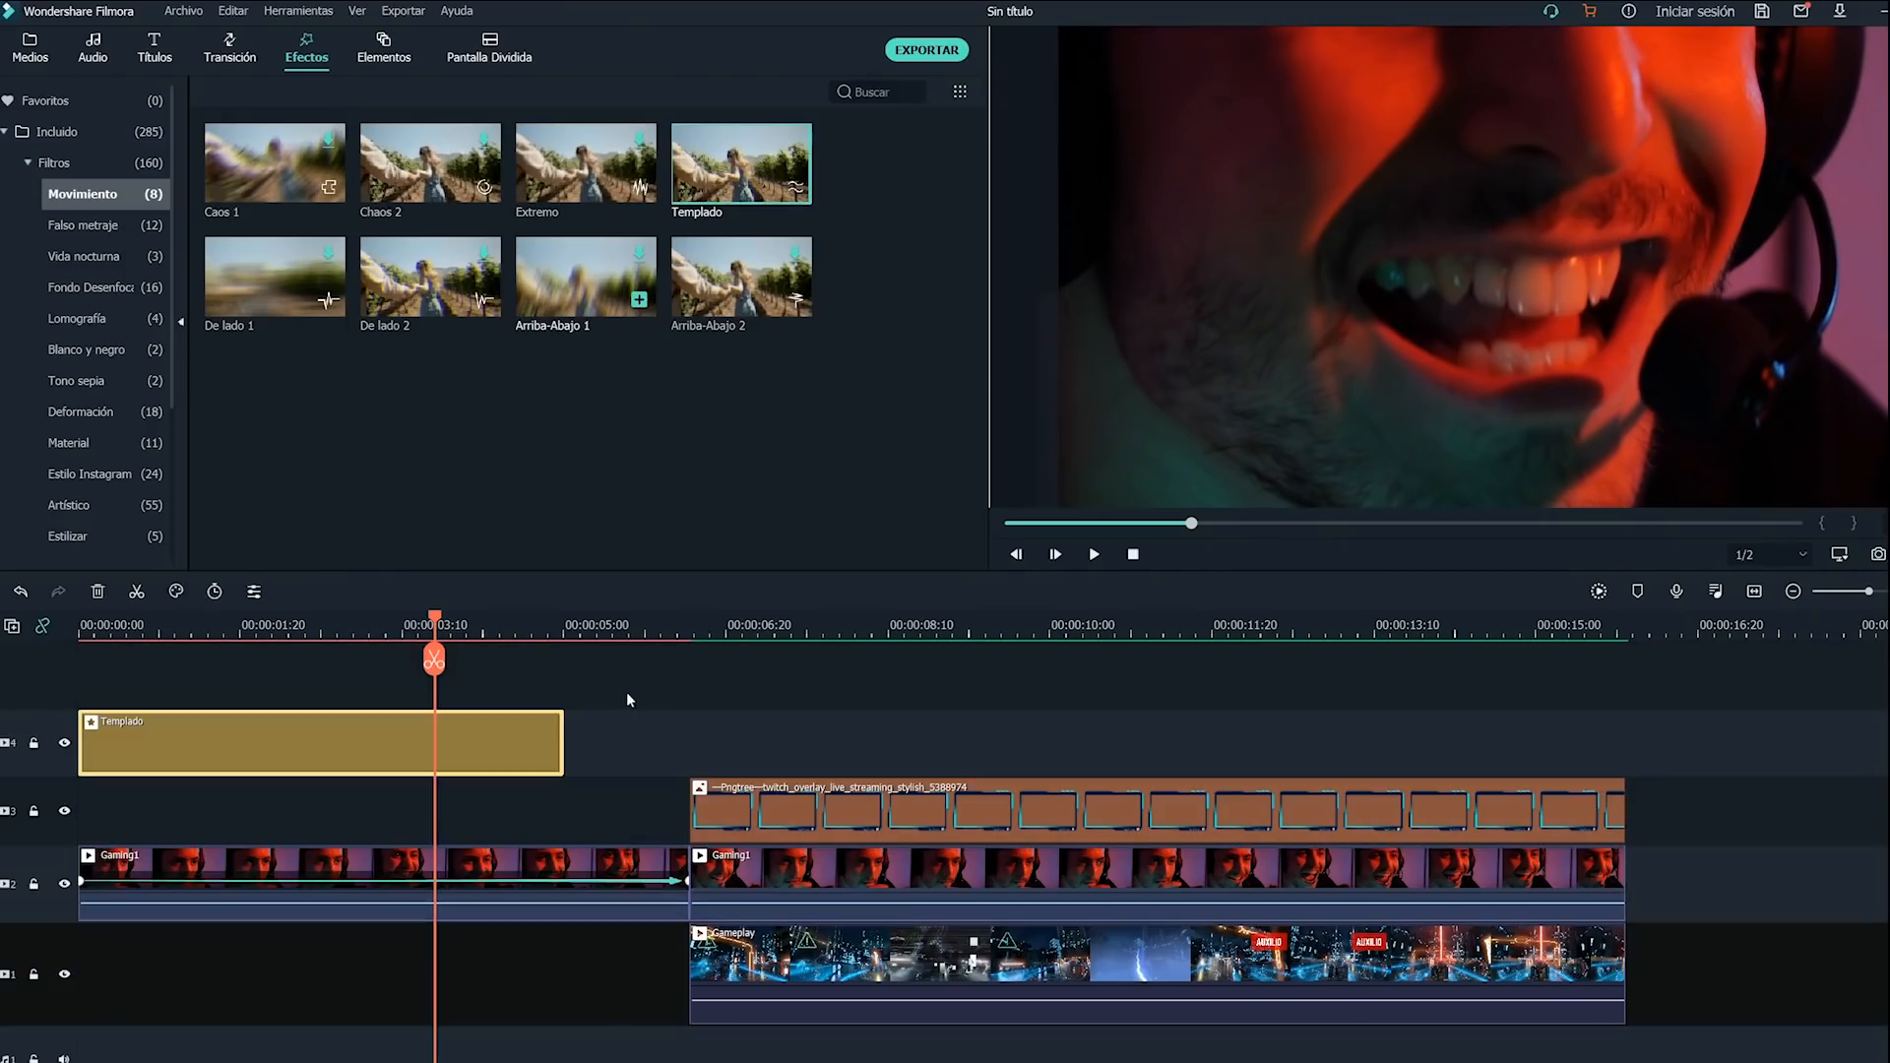
Play back the first Gaming1 segment from the beginning to check the Templado shake.
left_click_drag(124, 632, 79, 632)
left_click(1094, 555)
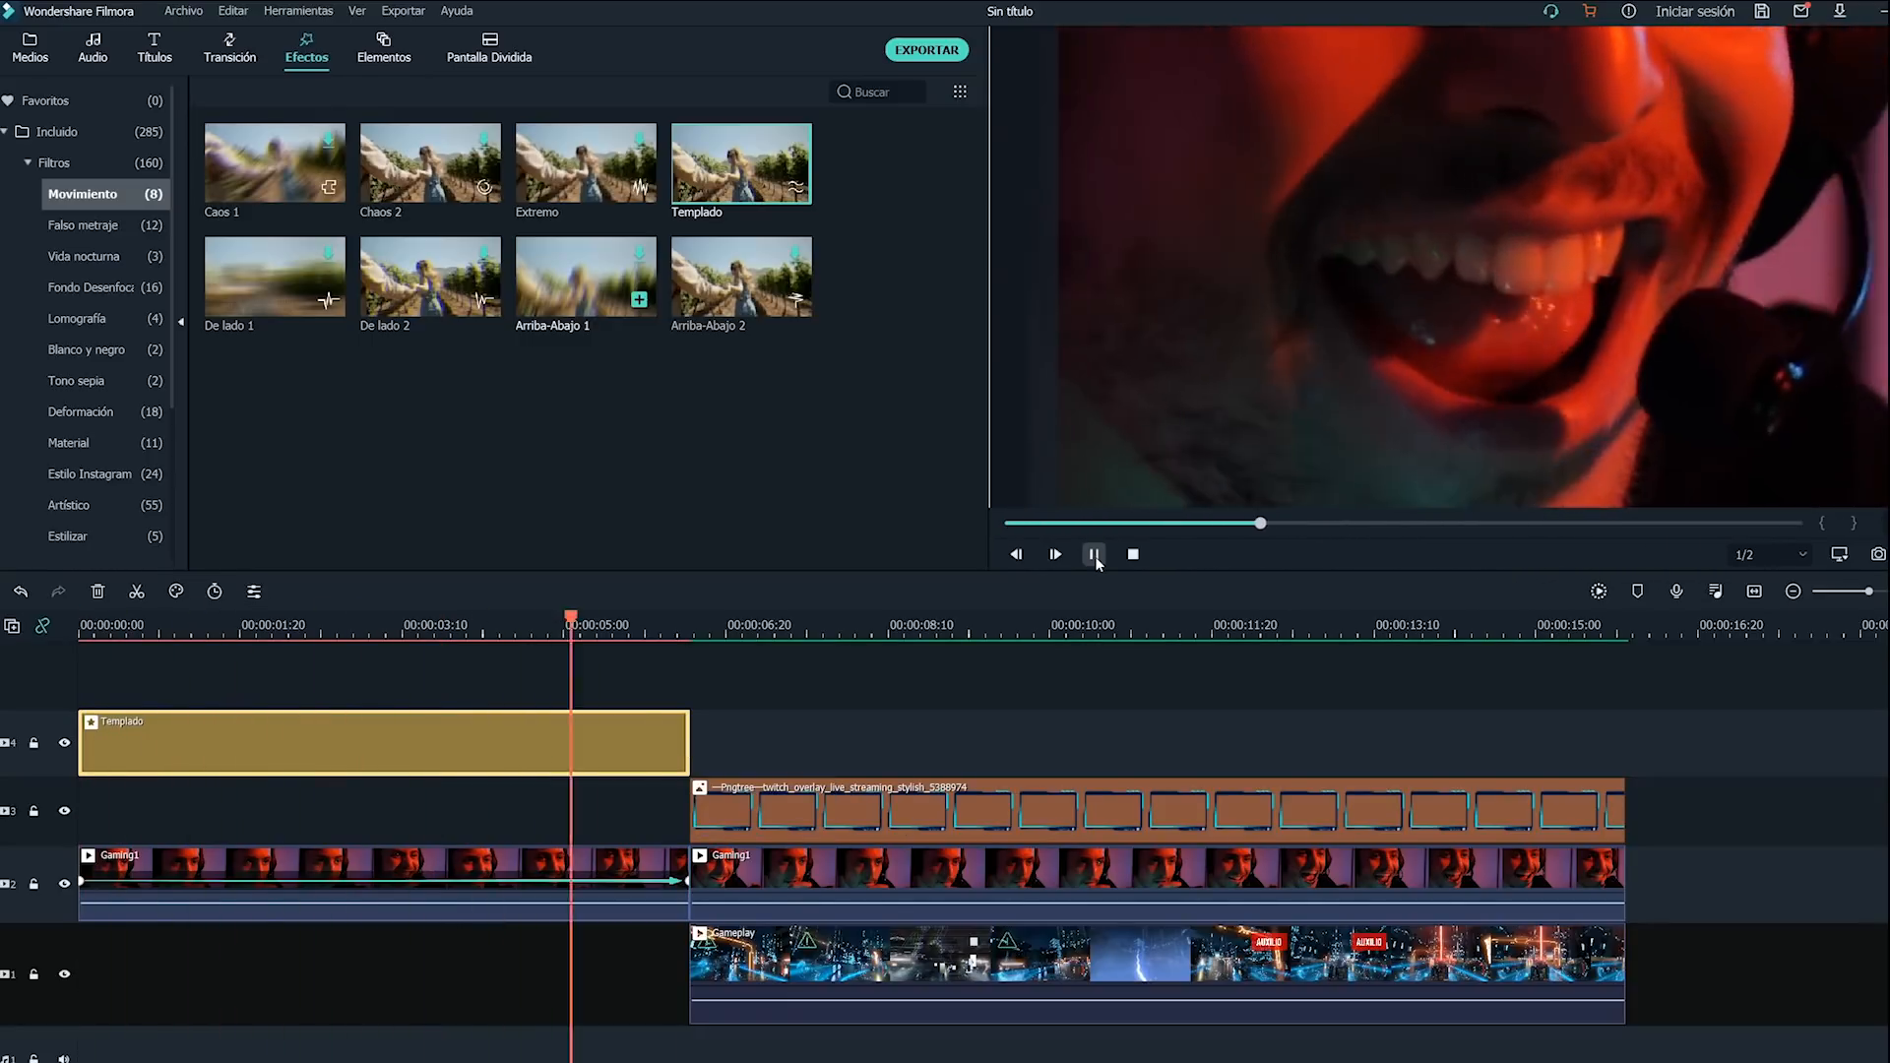
left_click(1095, 557)
Set the Templado filter's frequency to 1.10, X position to 0.16, Y position to 0.17 and Z position to 30.00.
double_click(344, 729)
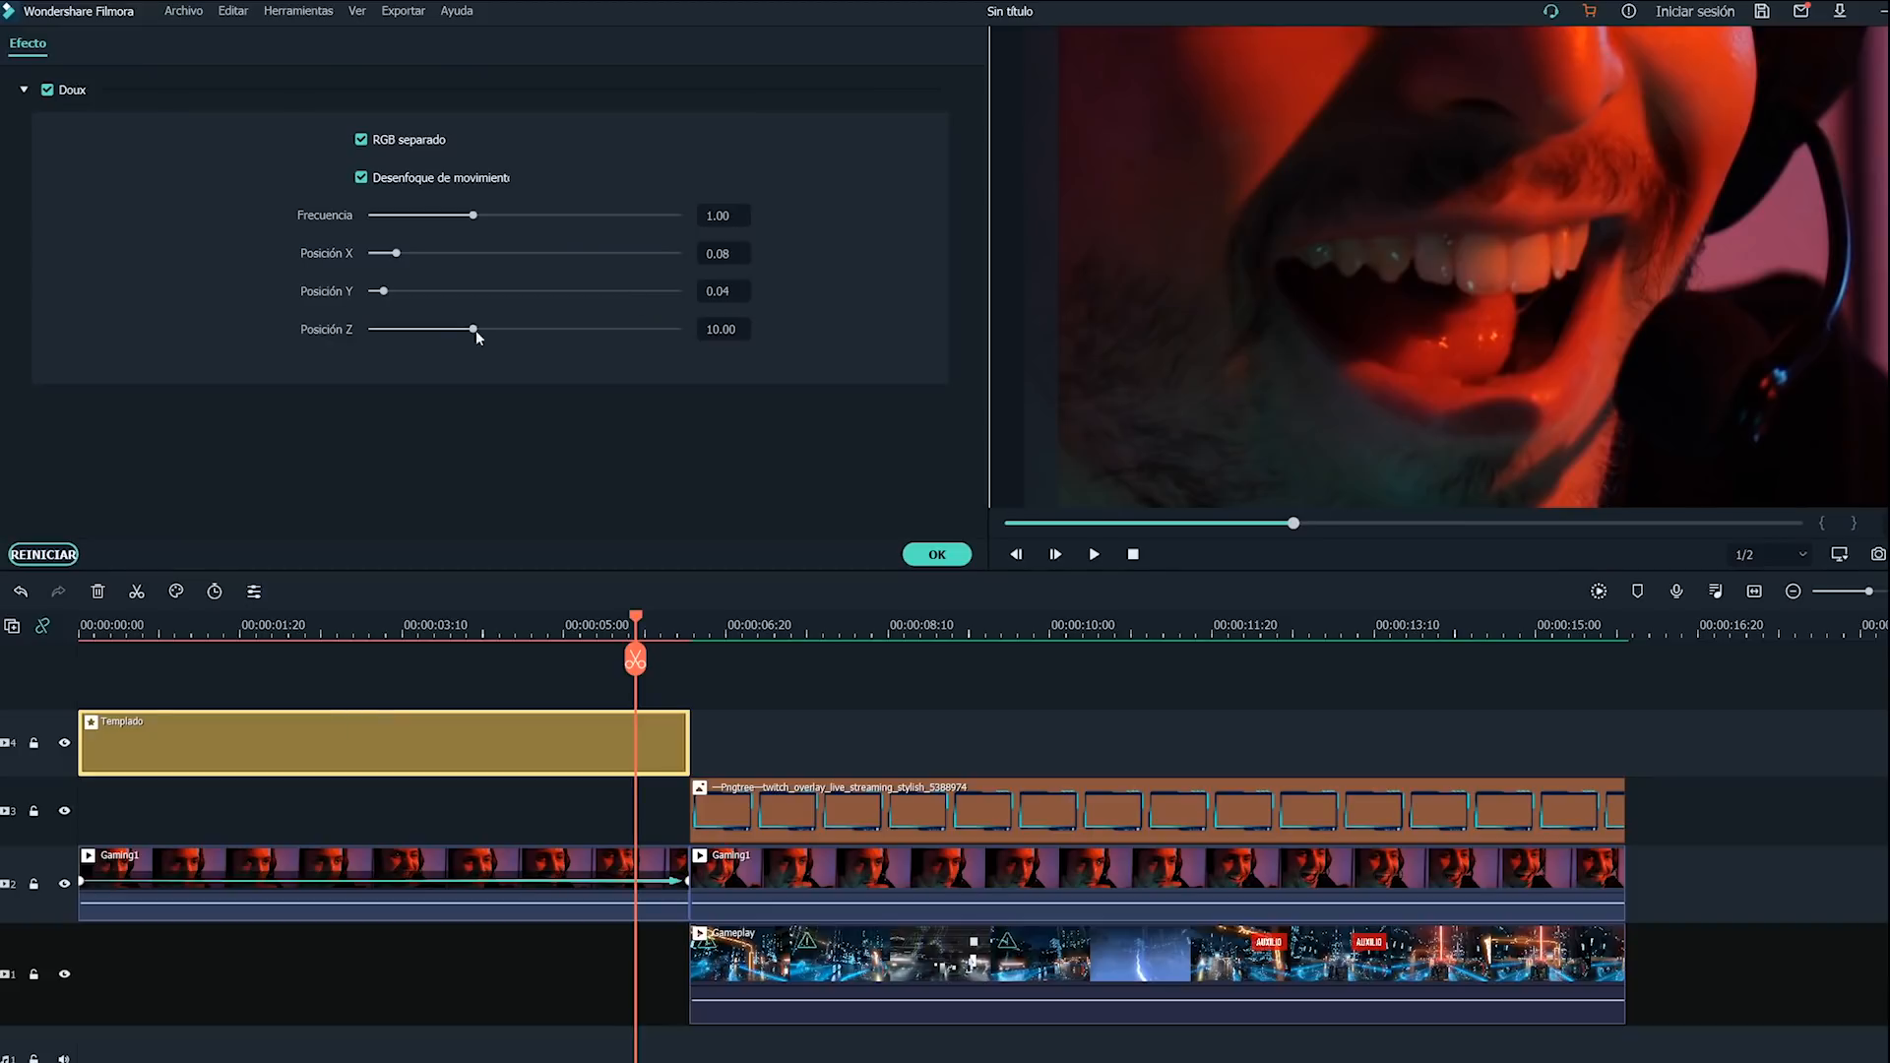
left_click(482, 215)
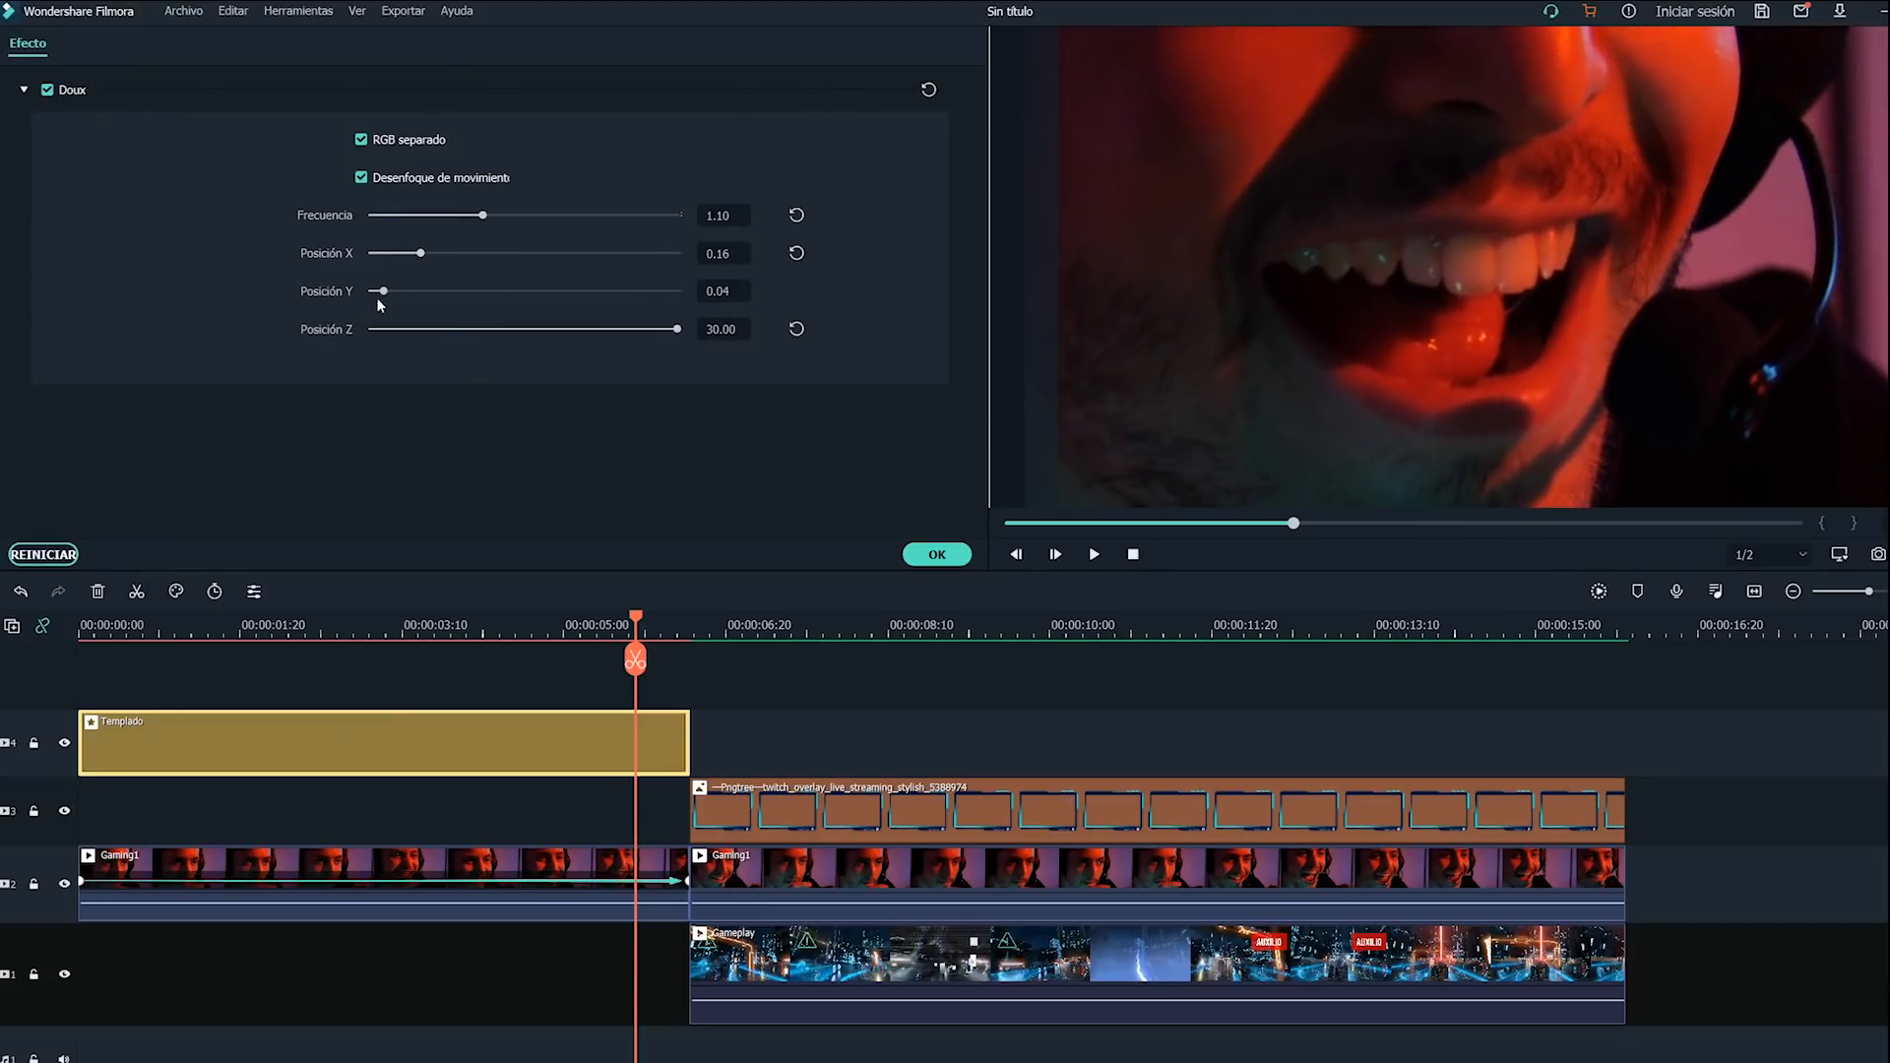
left_click(80, 635)
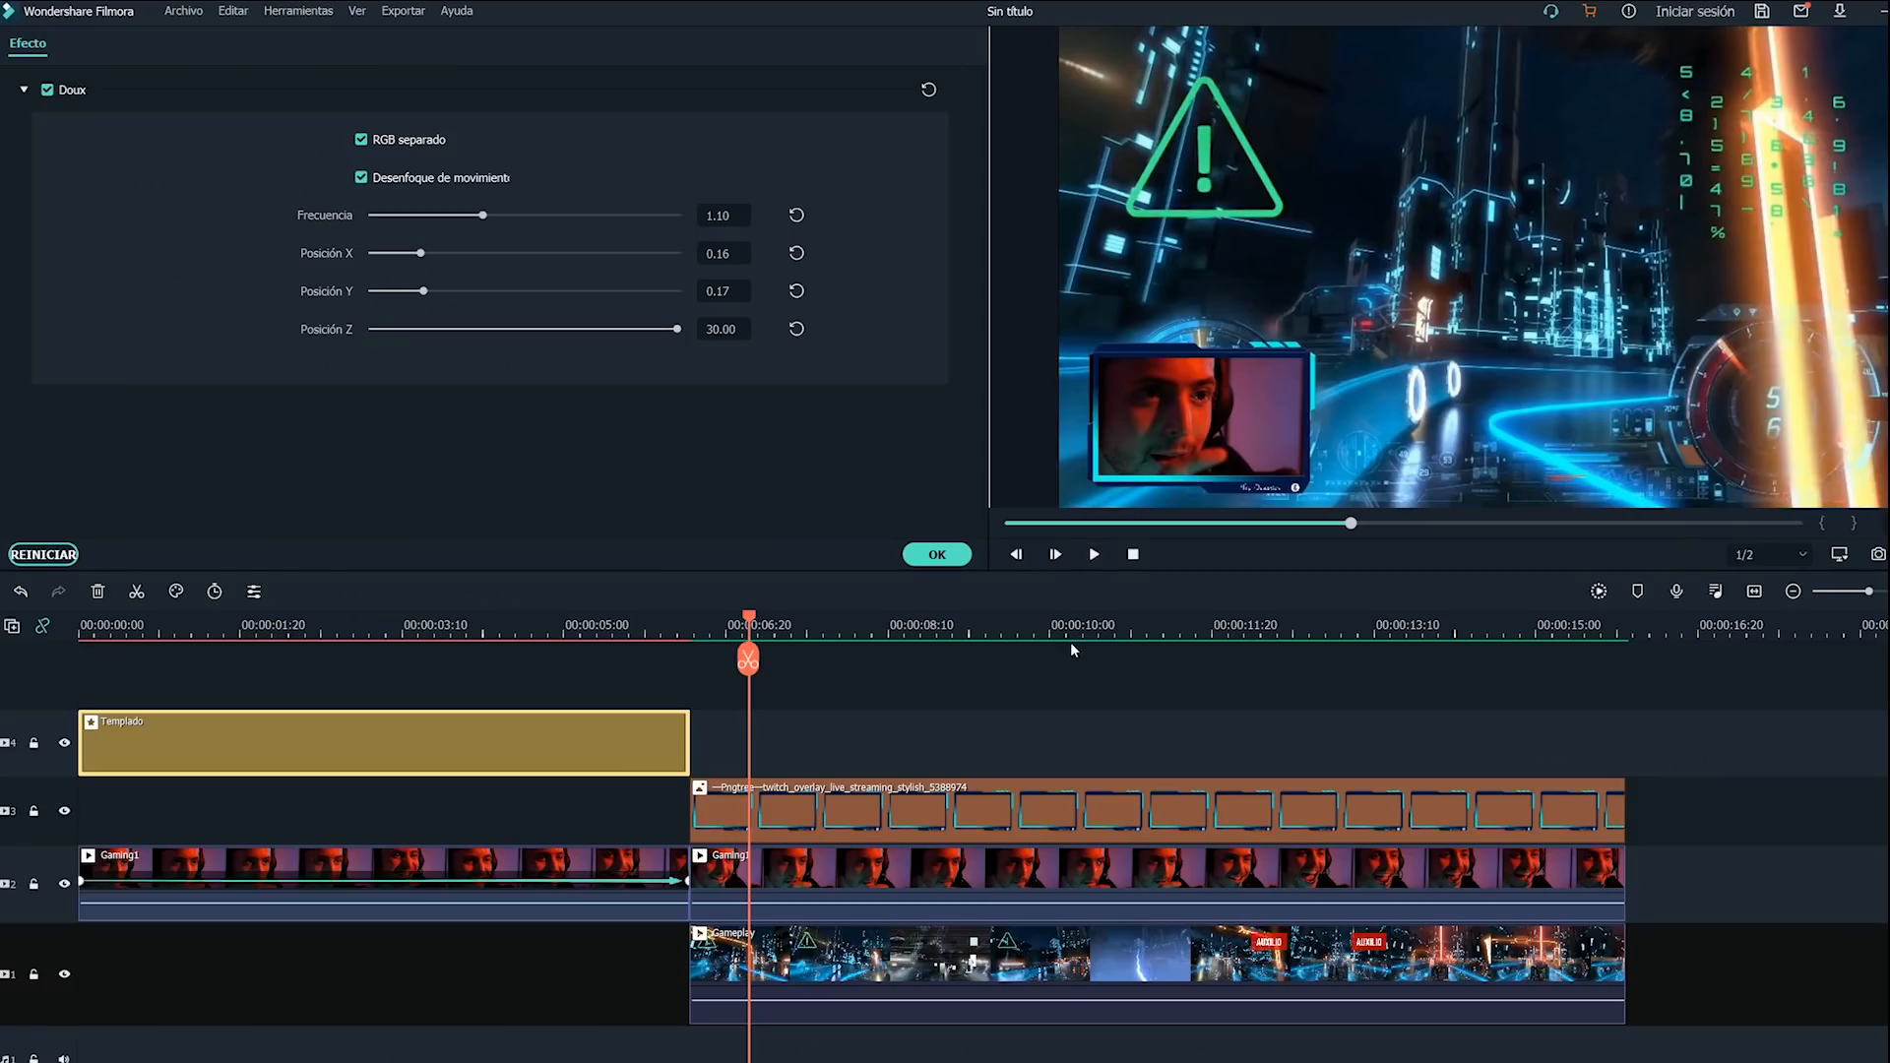
Stack the Chaos 2 and Arriba-Abajo 1 motion filters over the cut between the Gaming1 segments, shortening Arriba-Abajo 1 to a brief piece.
left_click_drag(430, 163, 615, 748)
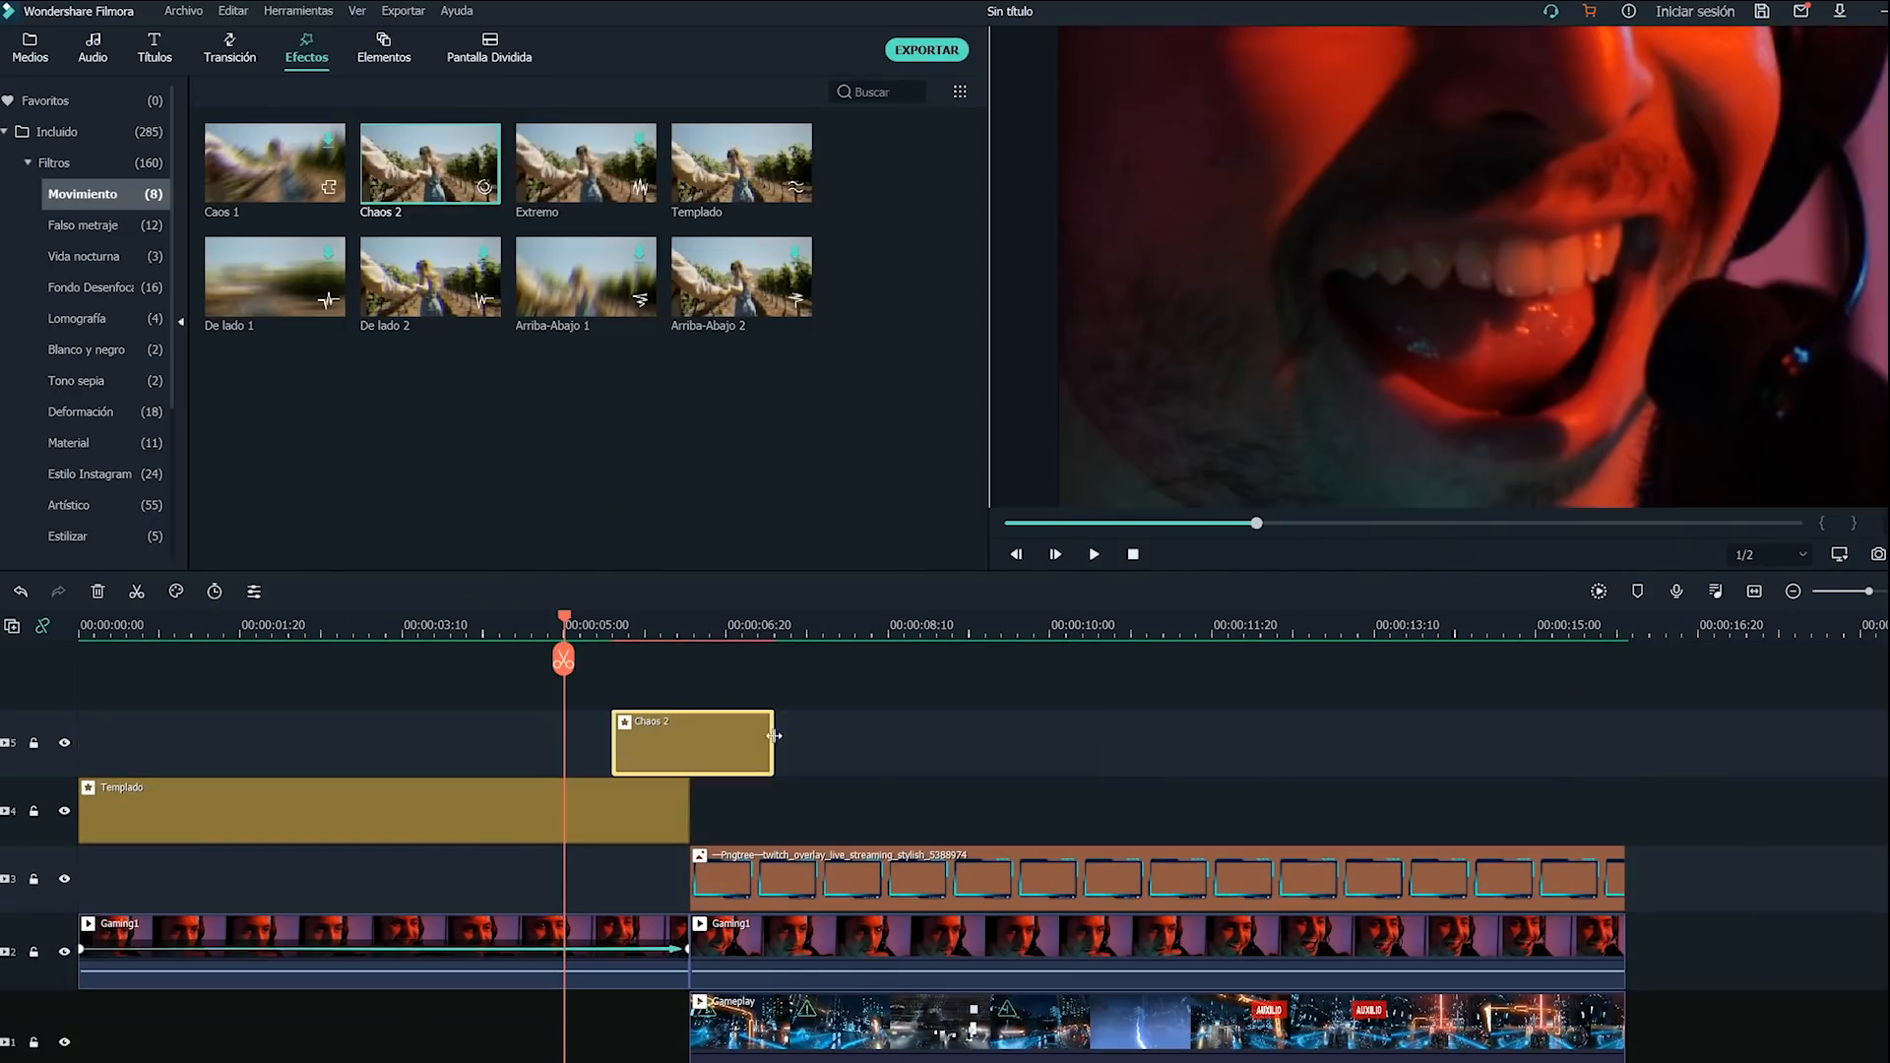
left_click_drag(586, 275, 655, 743)
left_click_drag(1135, 744, 740, 760)
Play back the cut with the stacked motion filters and continue through the framed gameplay segment.
left_click(1091, 554)
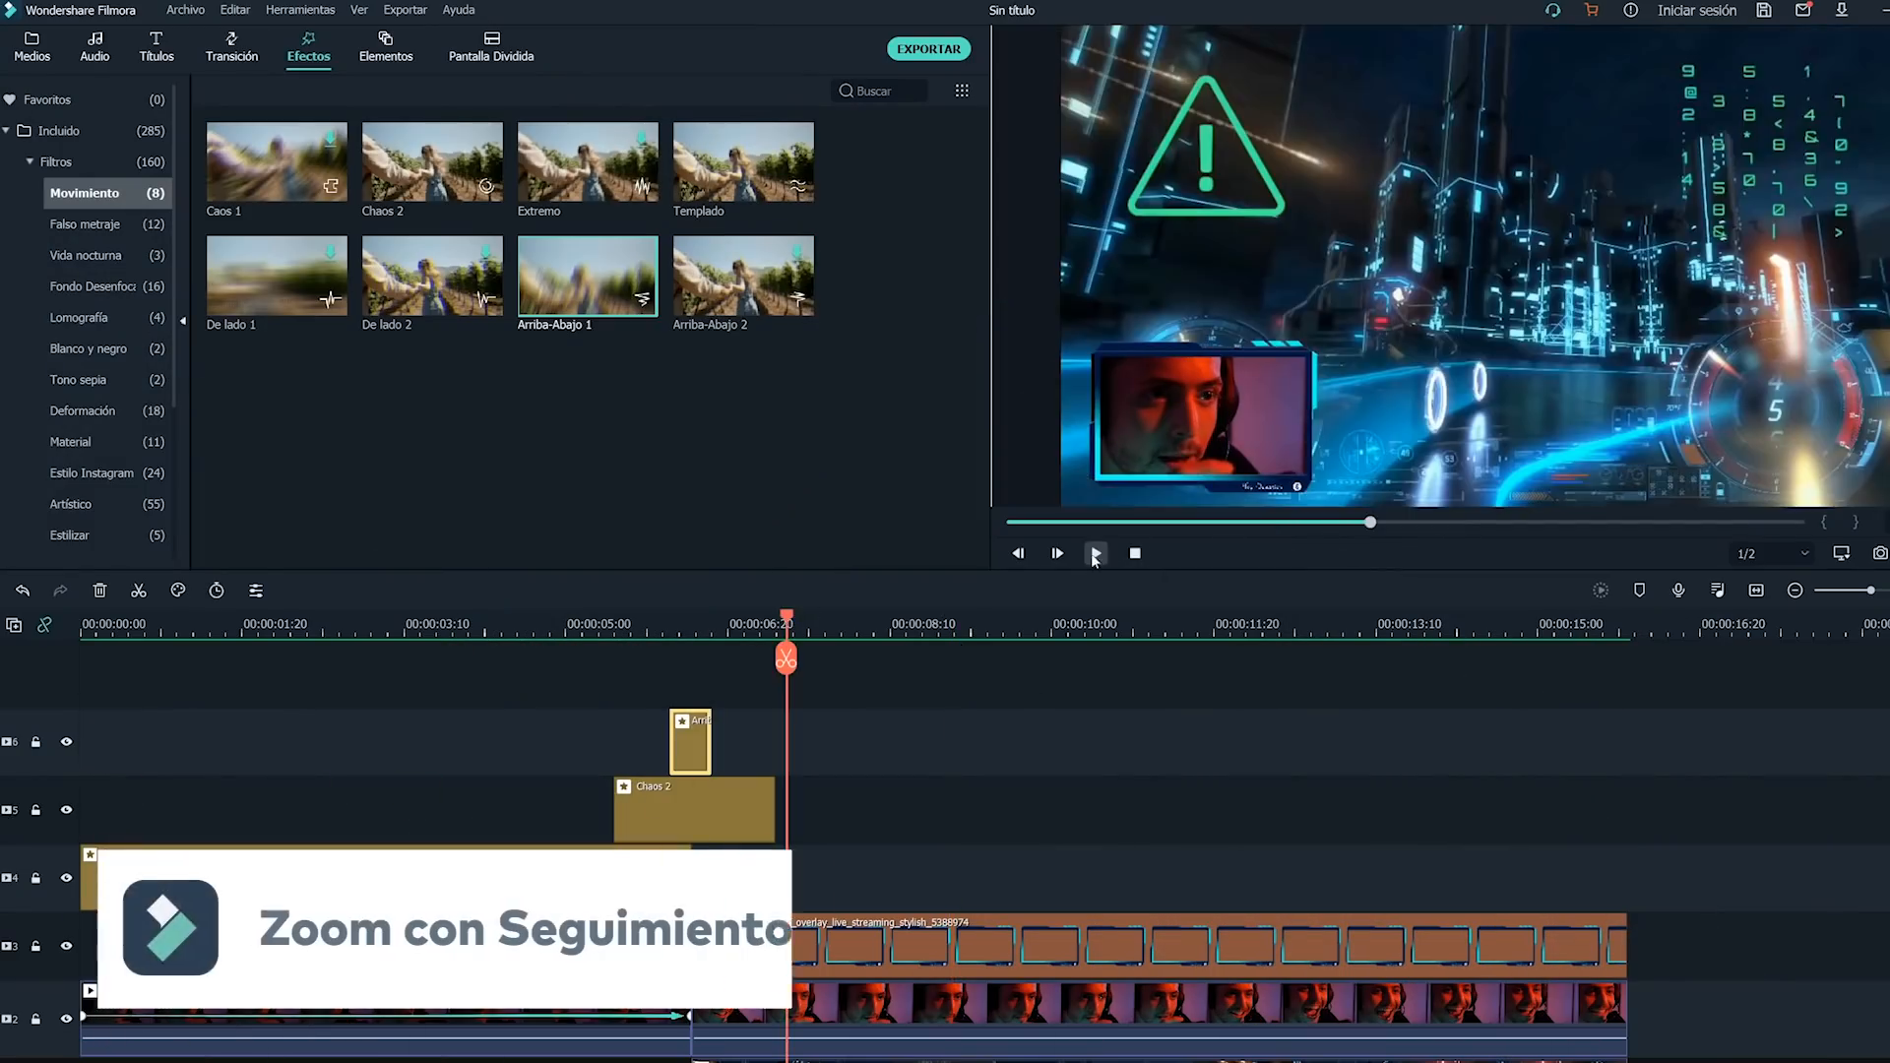
left_click(1095, 556)
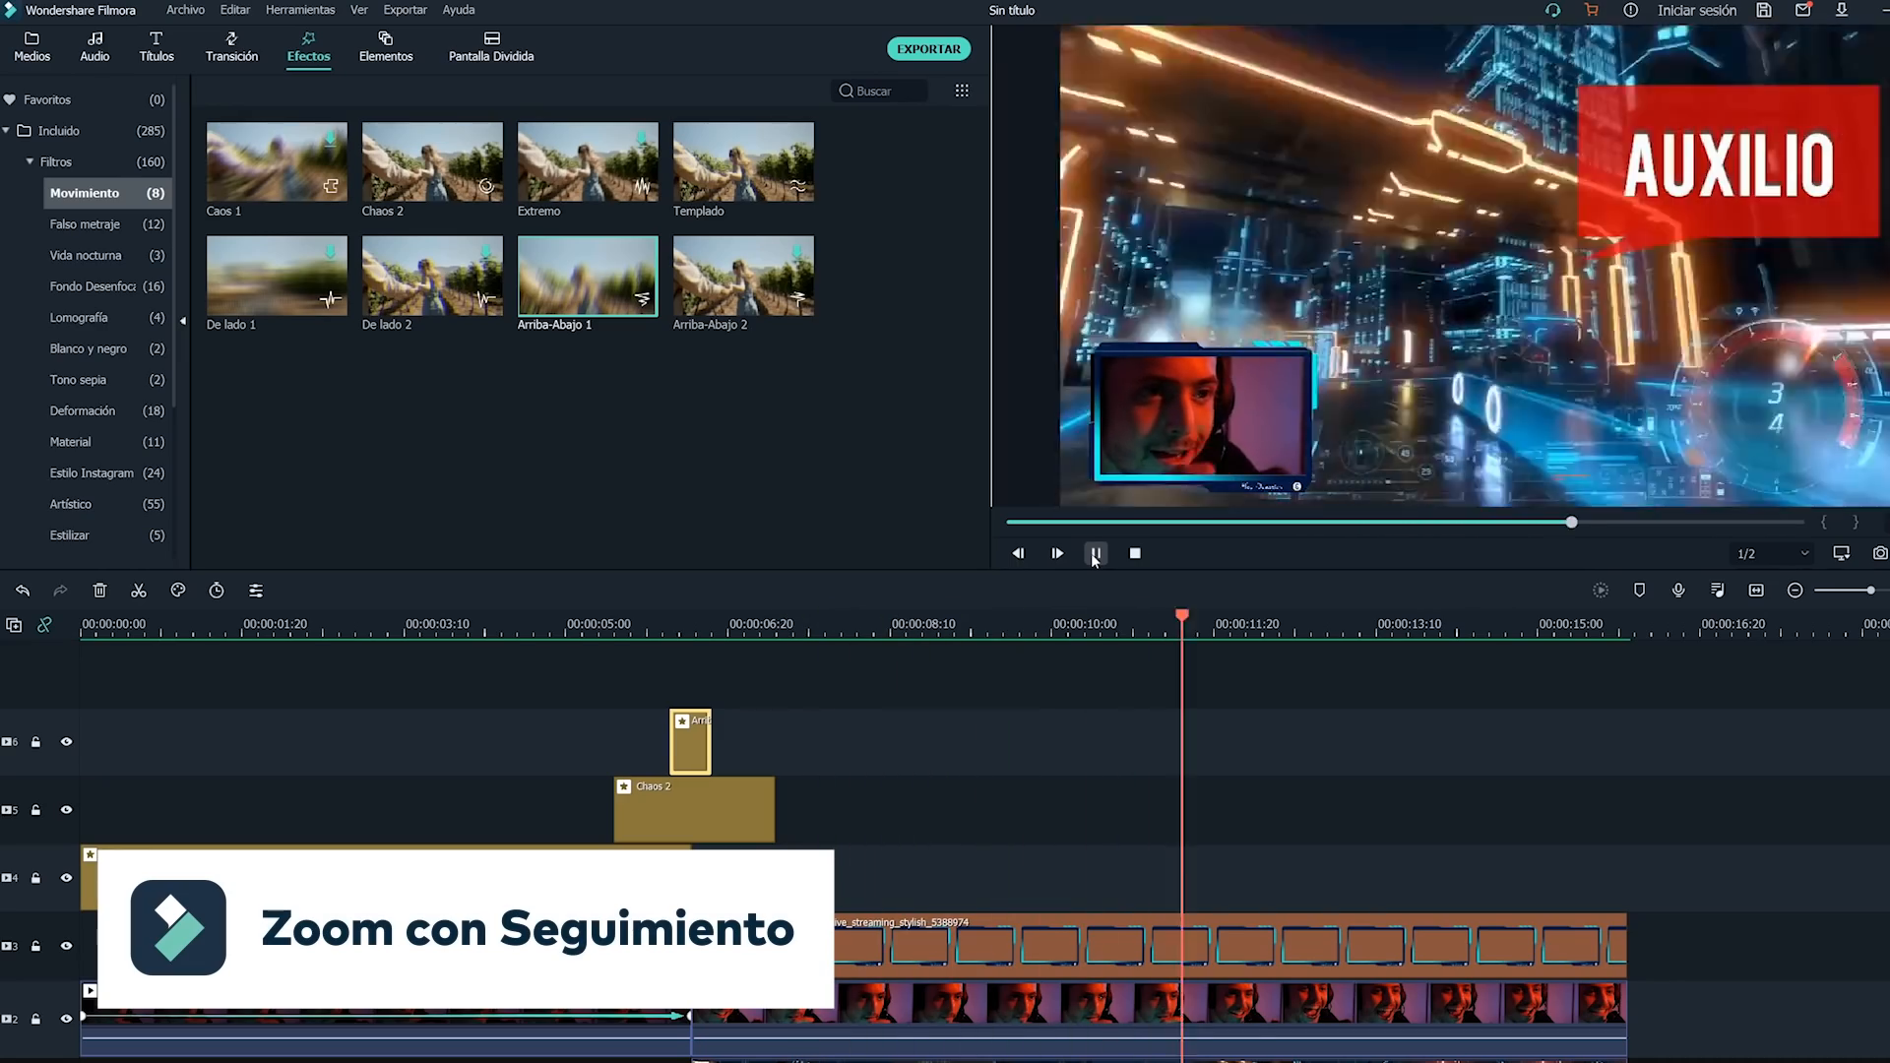
left_click(1094, 555)
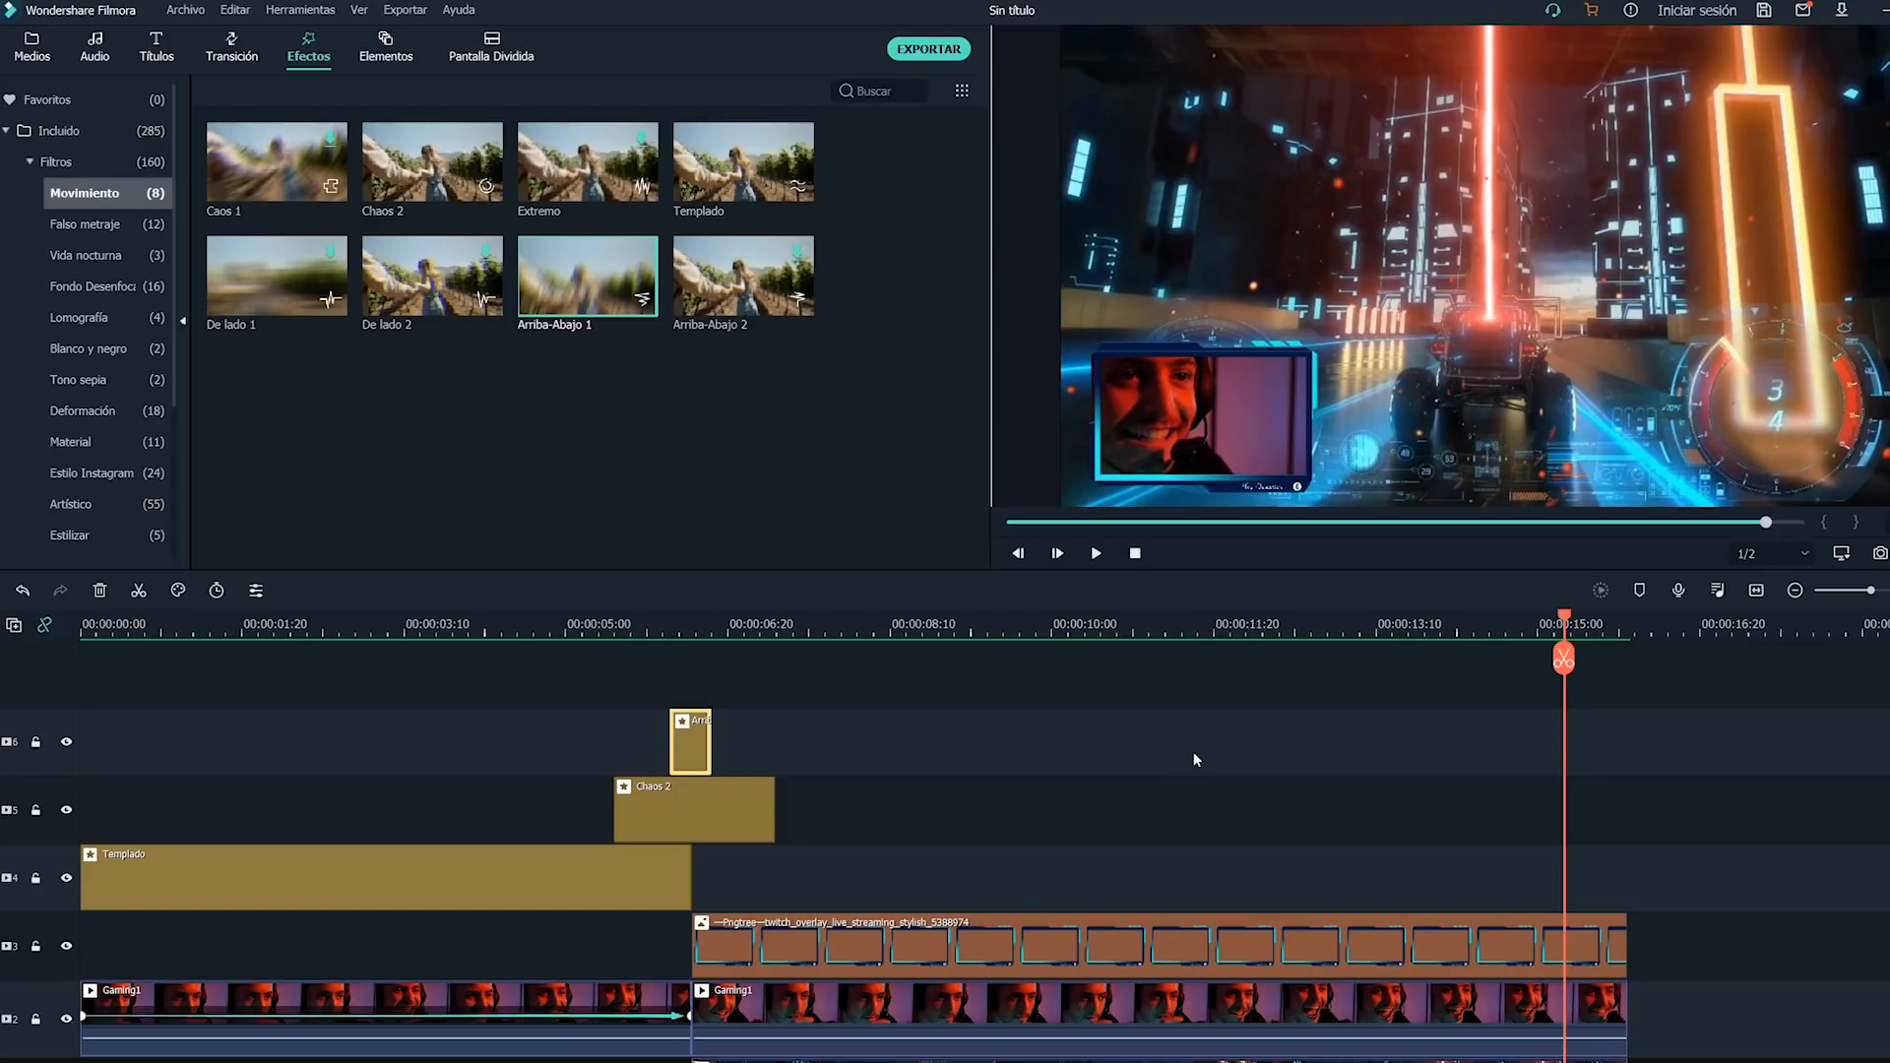
left_click_drag(1565, 617, 947, 700)
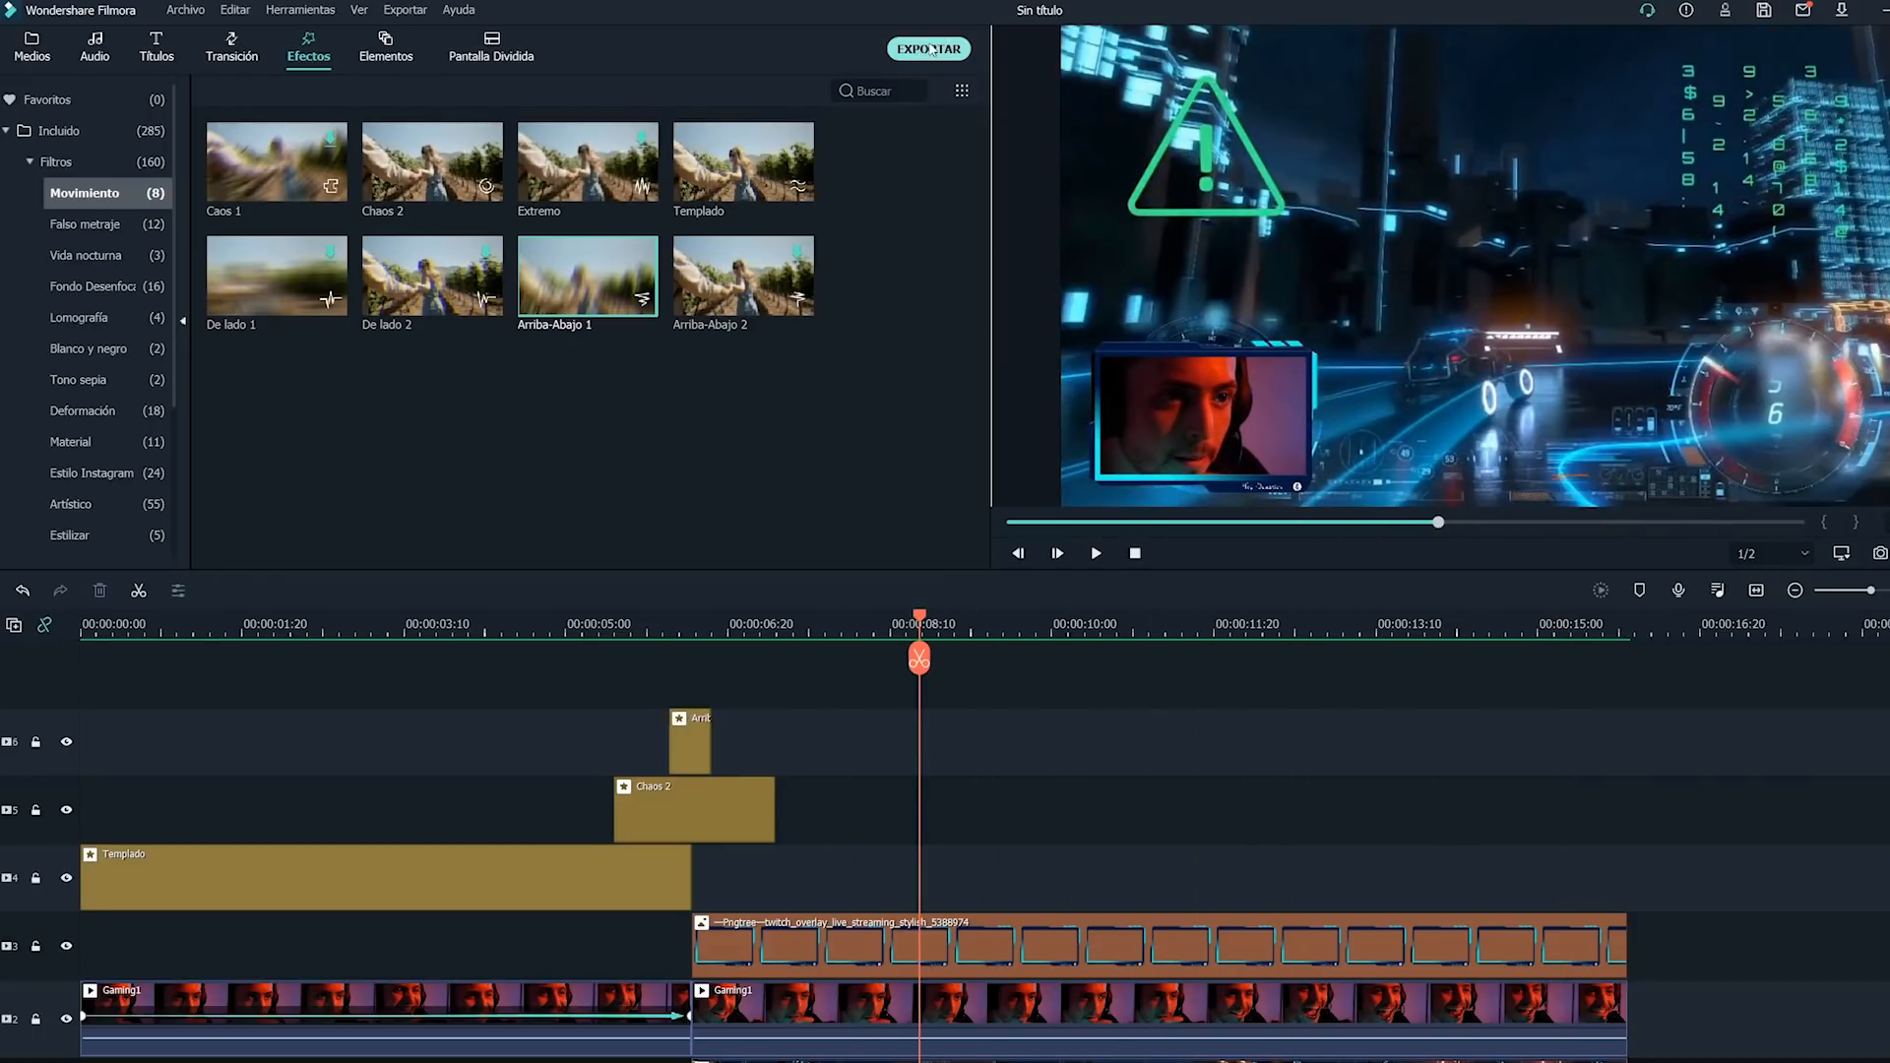
Export the project as an MP4 named Gamer2 to the H:/Assets2 folder.
left_click(932, 49)
left_click(1225, 370)
left_click(655, 485)
left_click(1342, 708)
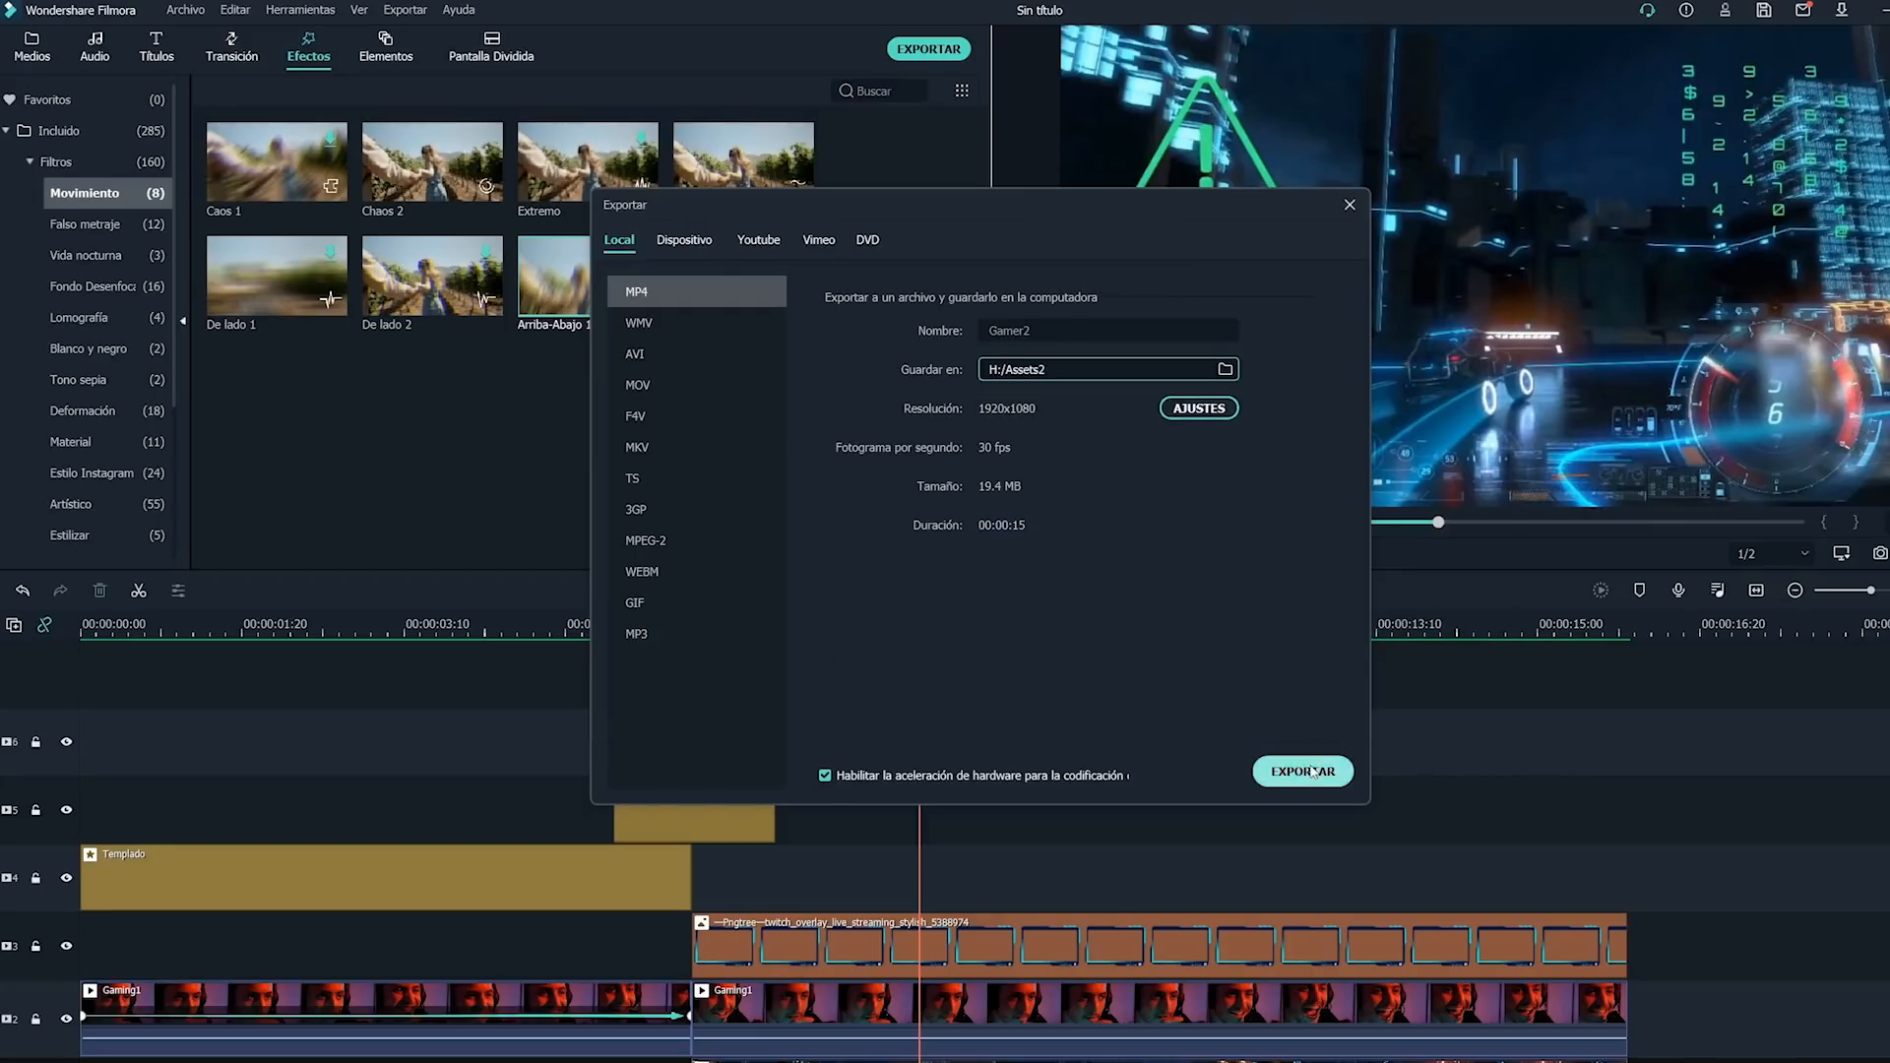
left_click(1312, 771)
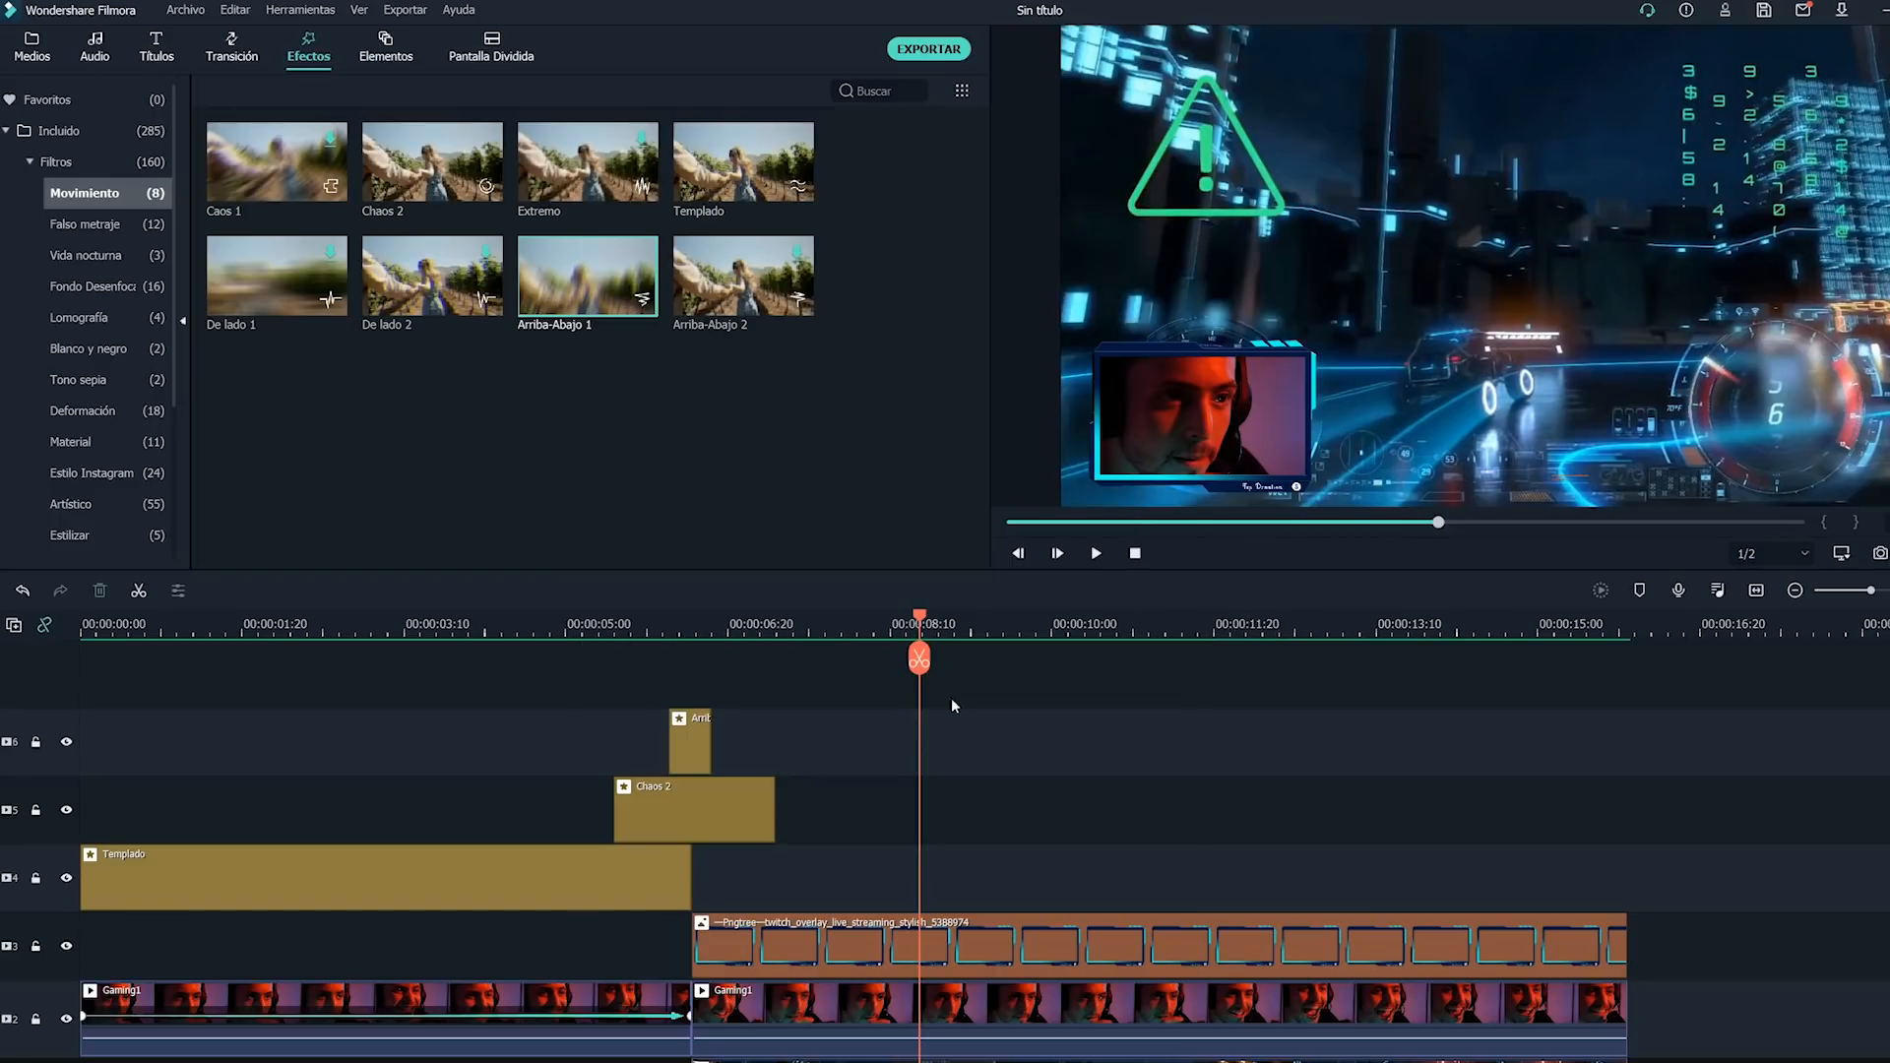
Import the Gamer2 video from the Assets2 folder and place it on a new top track at the timeline's start.
left_click(30, 46)
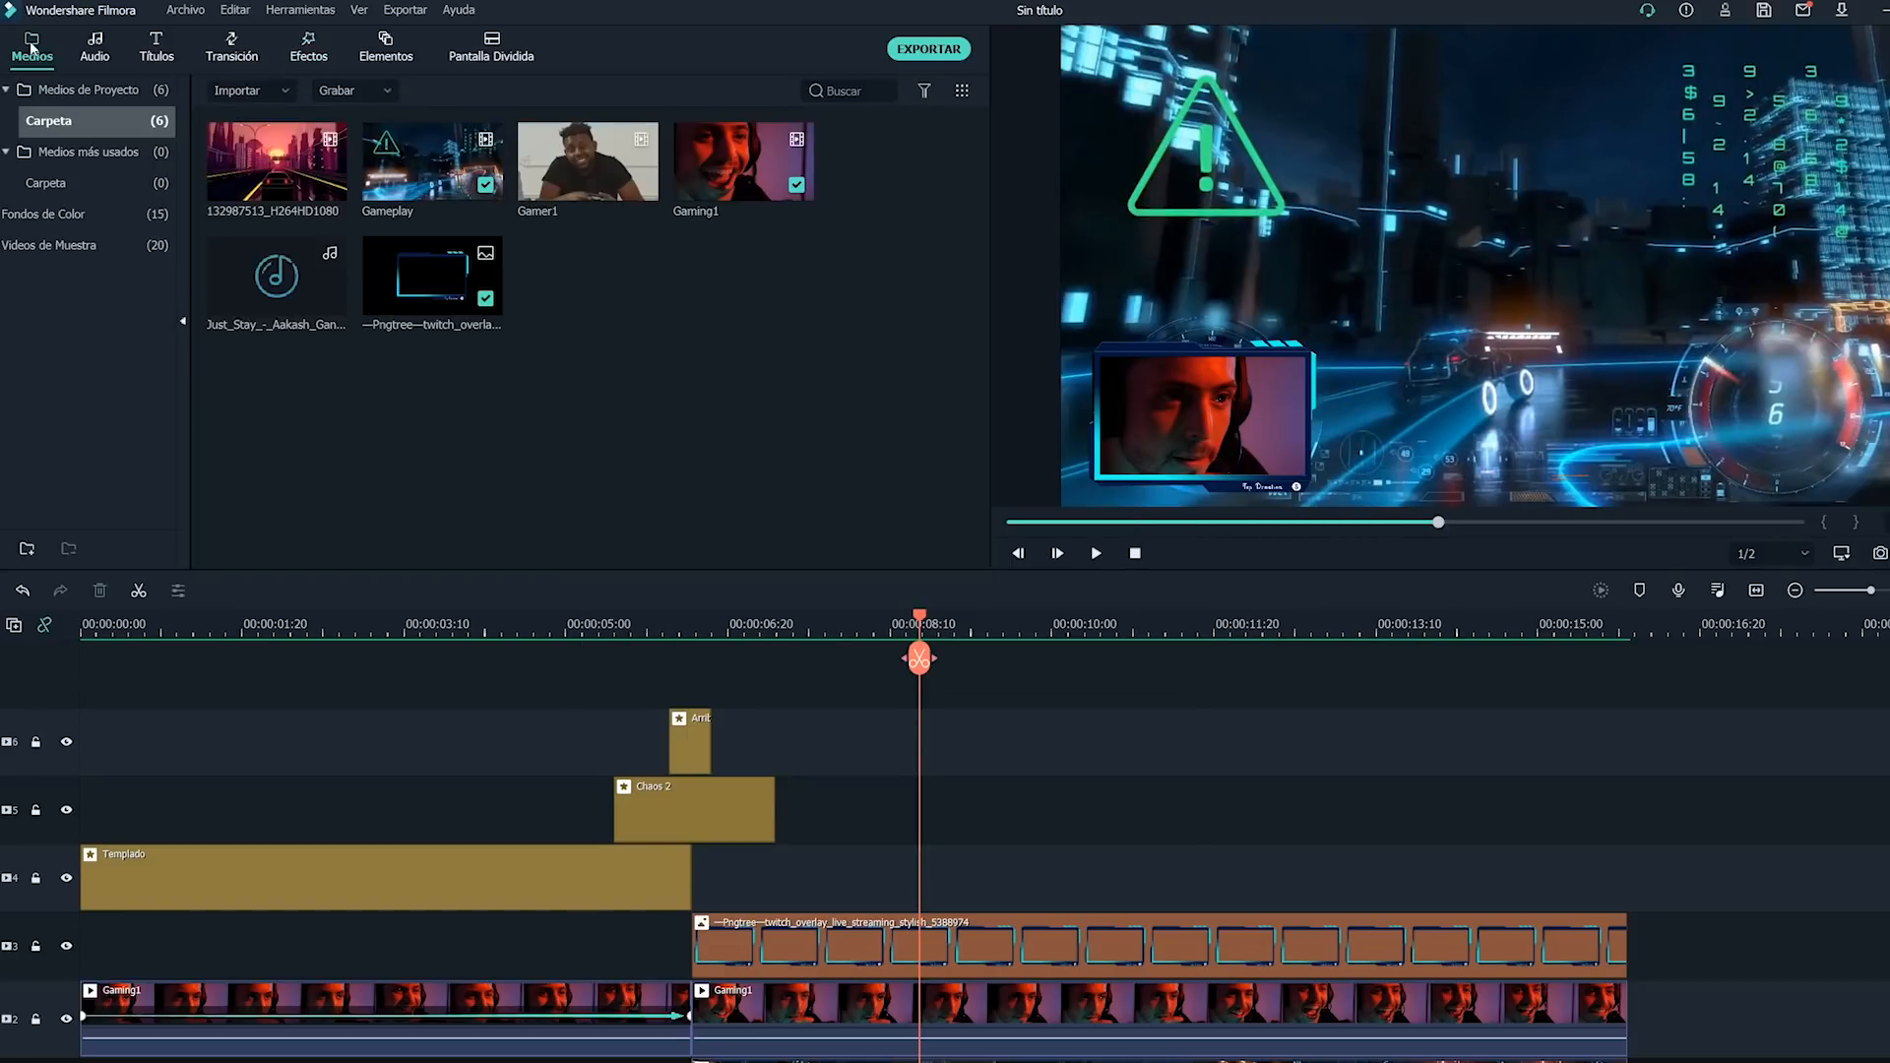
left_click(246, 96)
left_click(250, 178)
left_click(252, 198)
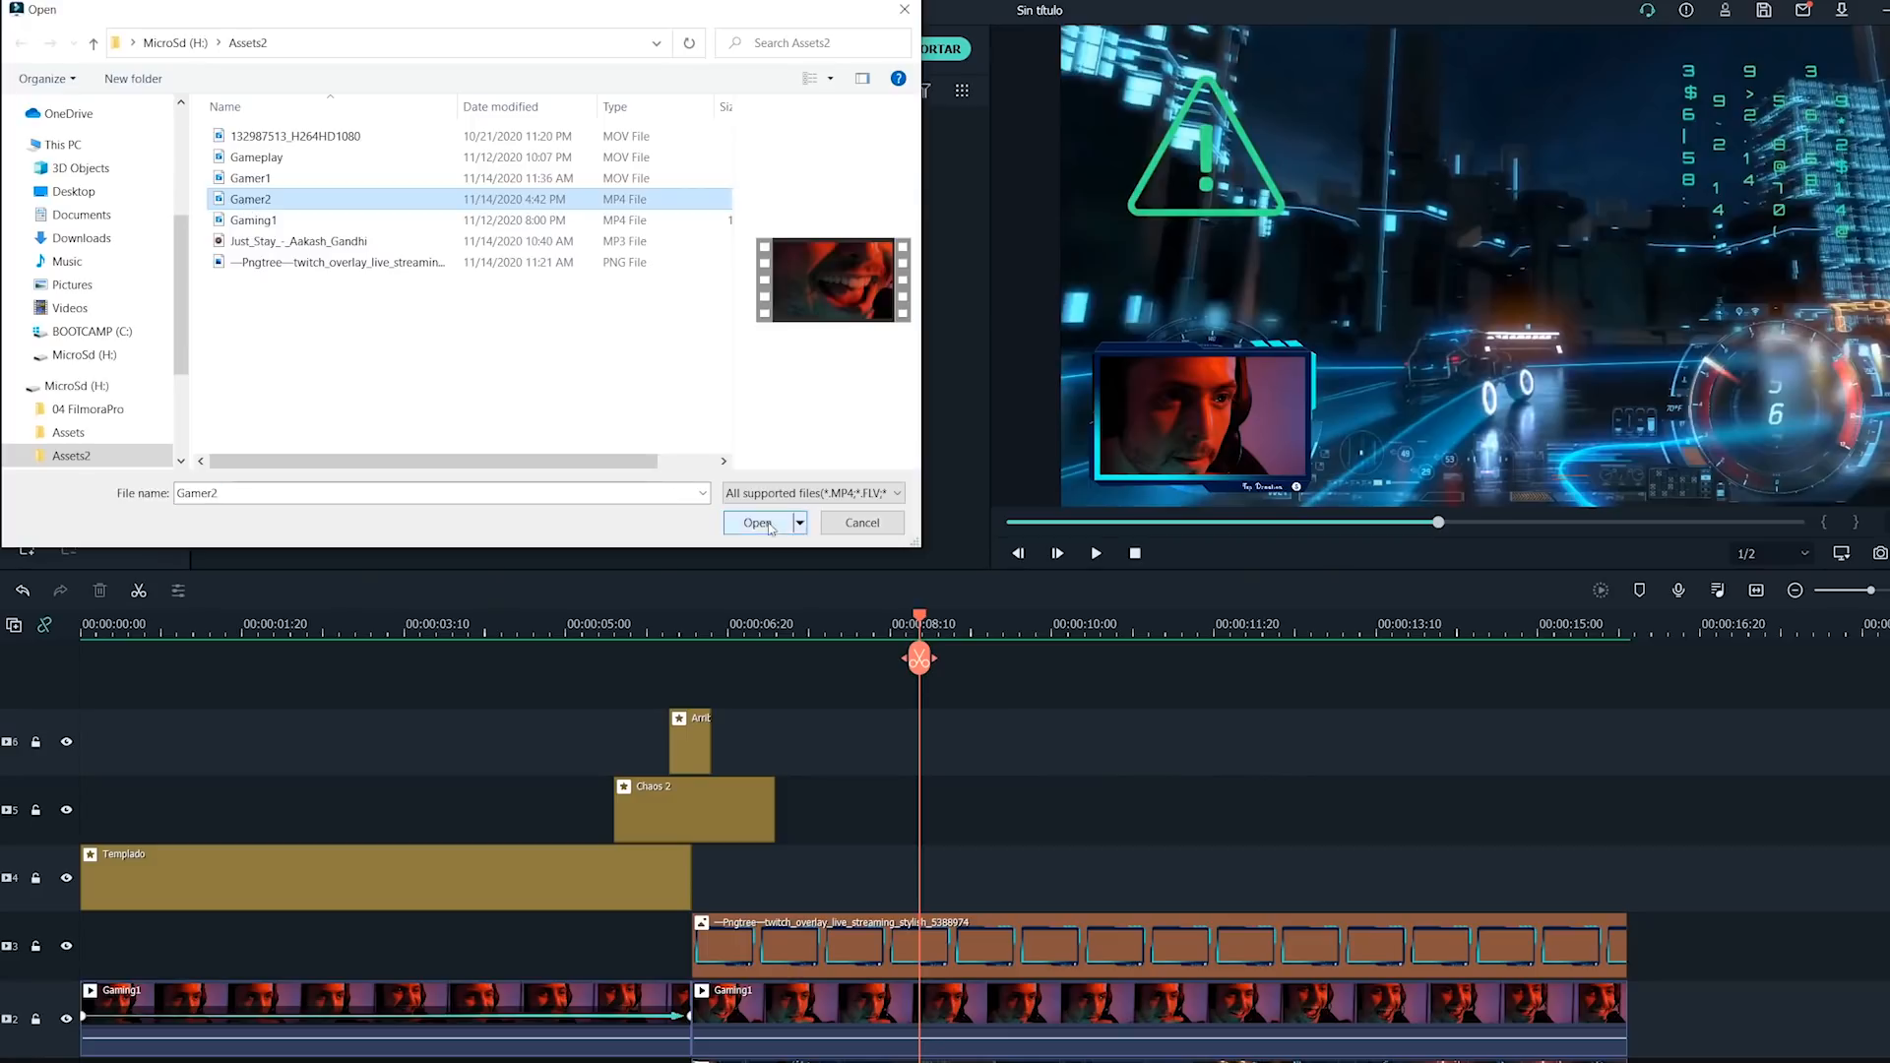
left_click(768, 526)
left_click_drag(576, 280, 85, 701)
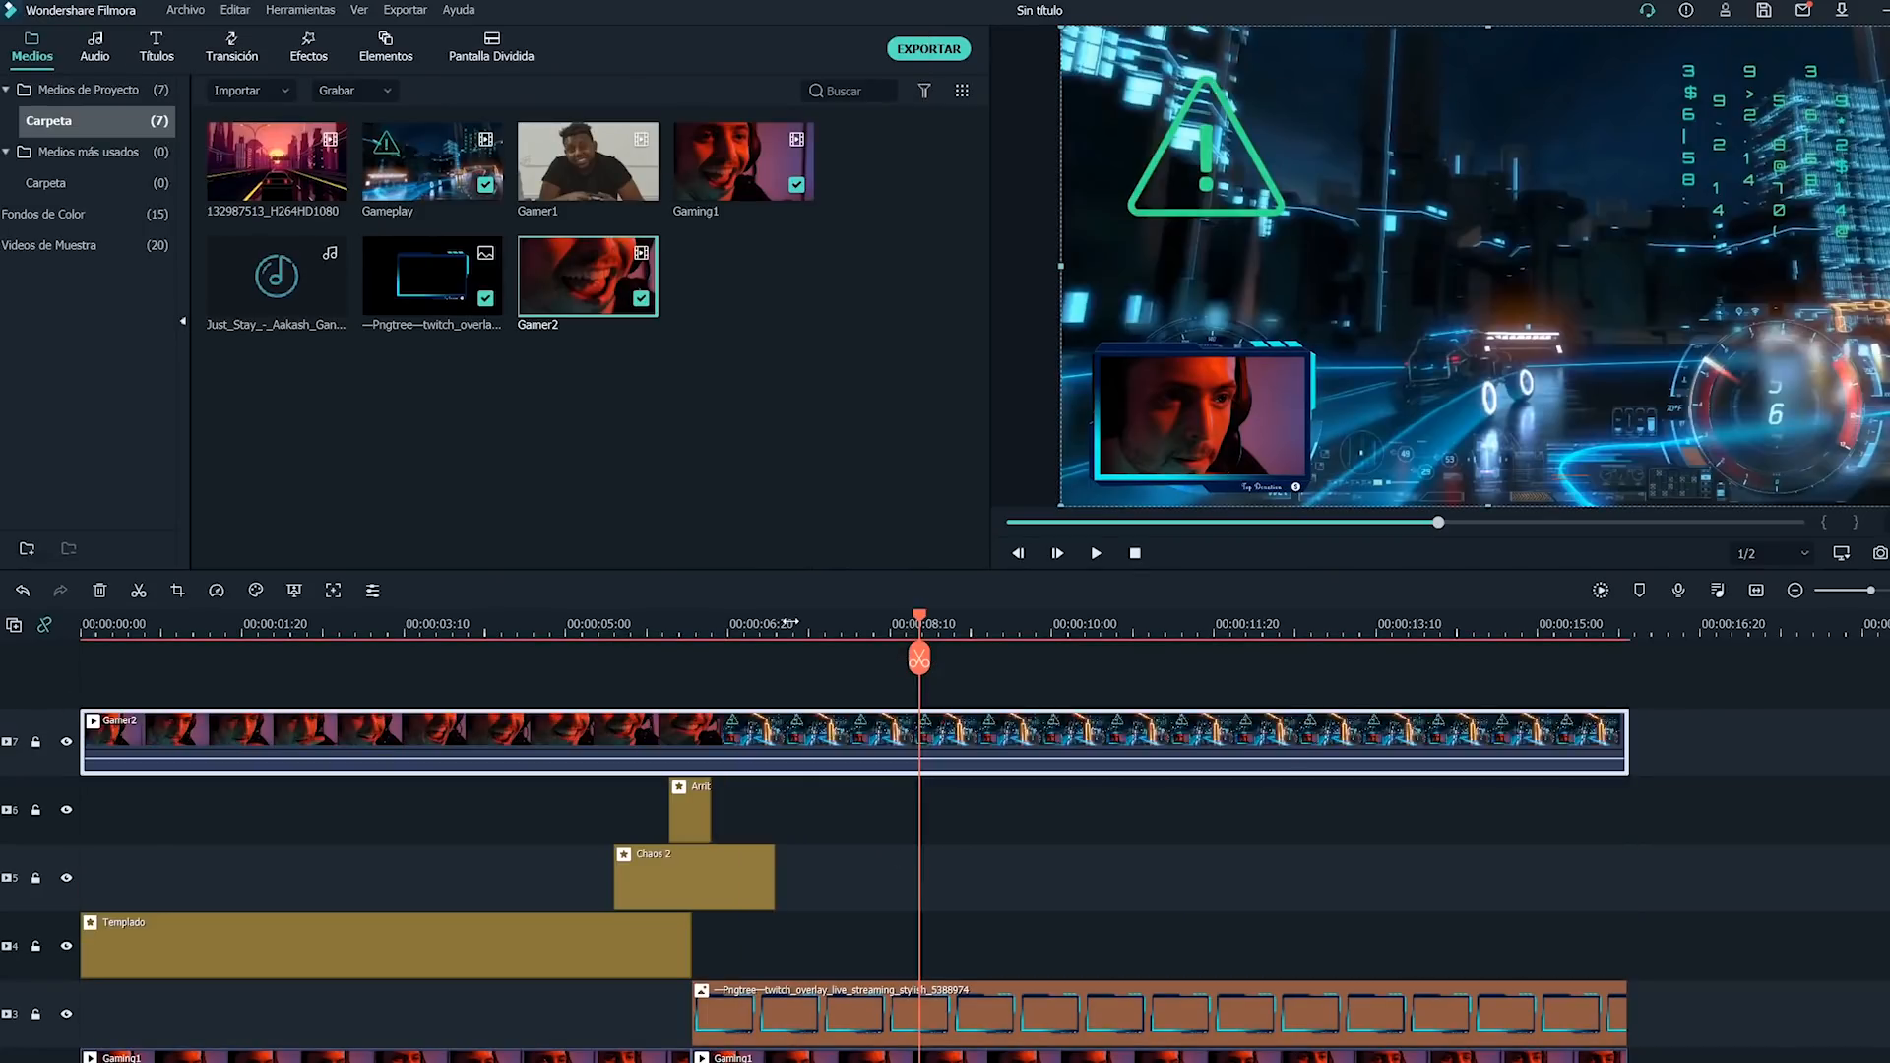
Split Gamer2 just after the Chaos 2 filter, delete the part before the split and extend the remaining clip back to the filter's end.
left_click_drag(919, 657, 788, 658)
left_click(789, 658)
left_click(100, 591)
left_click_drag(793, 730, 777, 723)
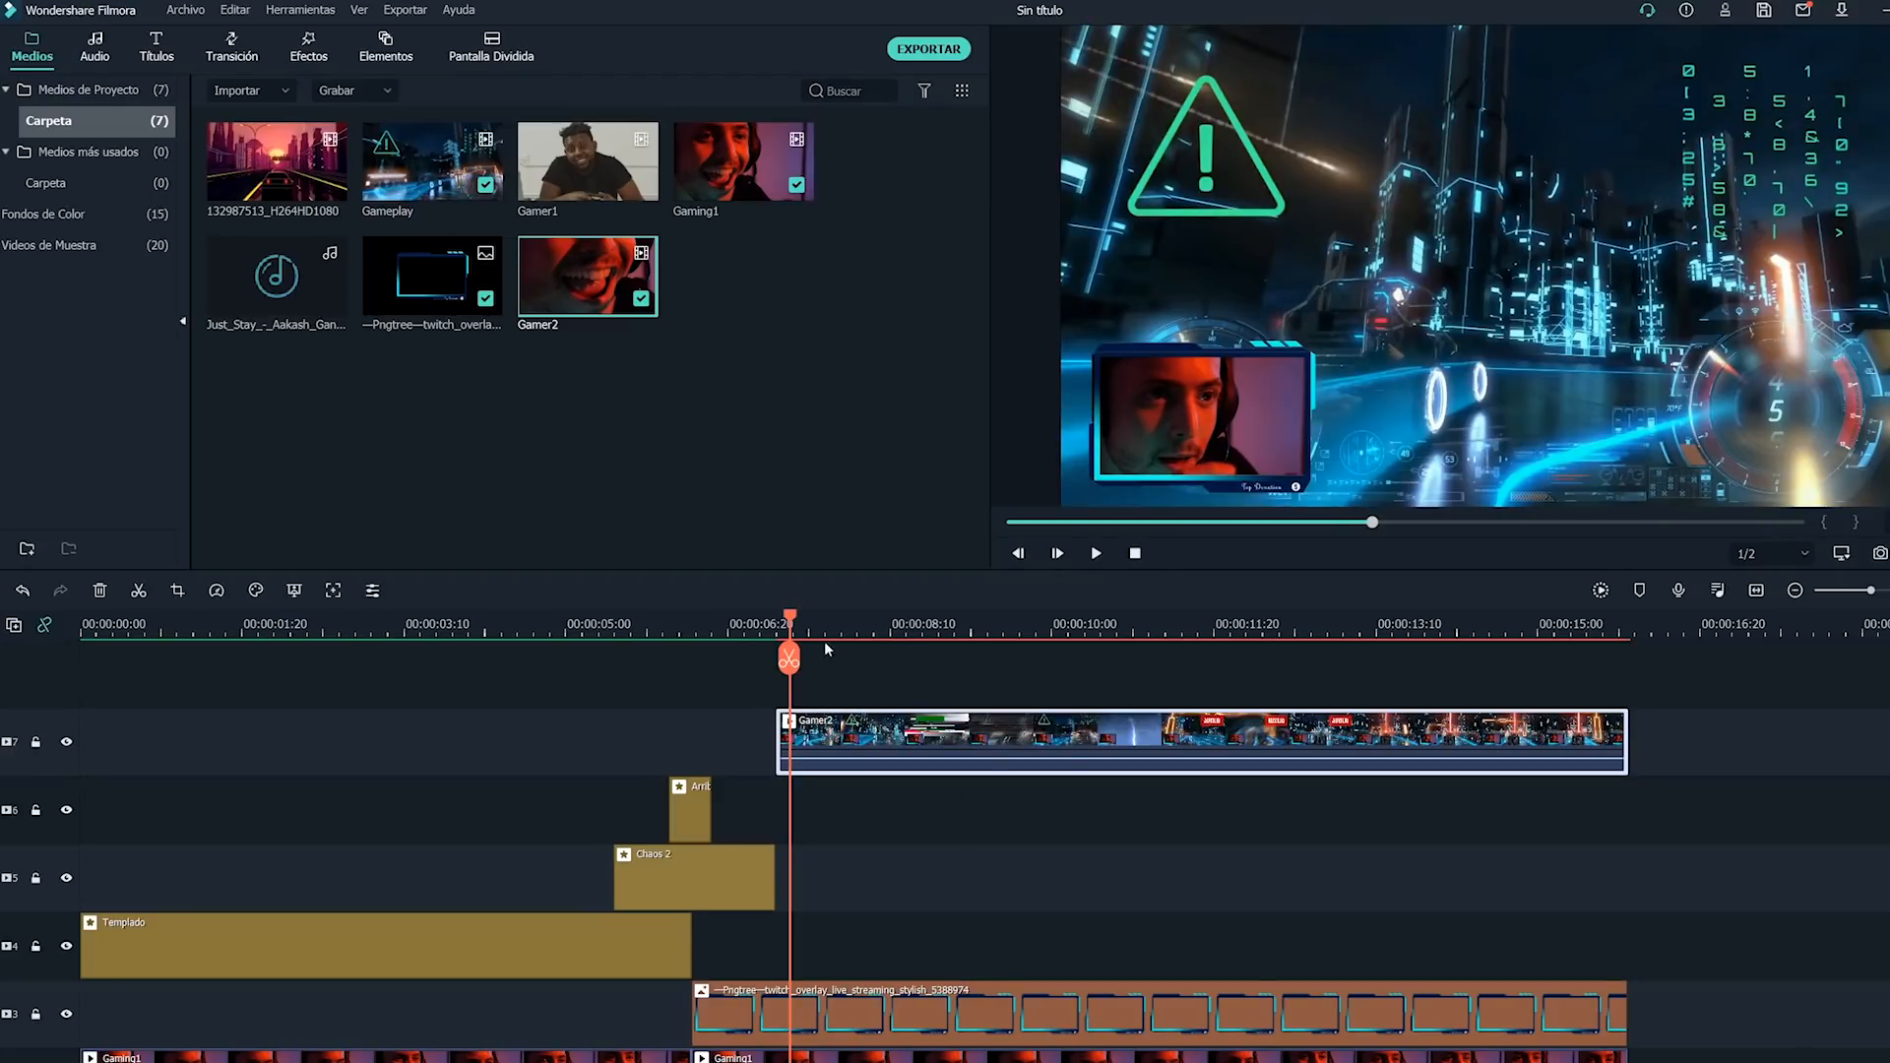
Split Gamer2 at about 13 seconds and add a custom animation keyframe at the start of its second part.
left_click_drag(800, 616, 1356, 577)
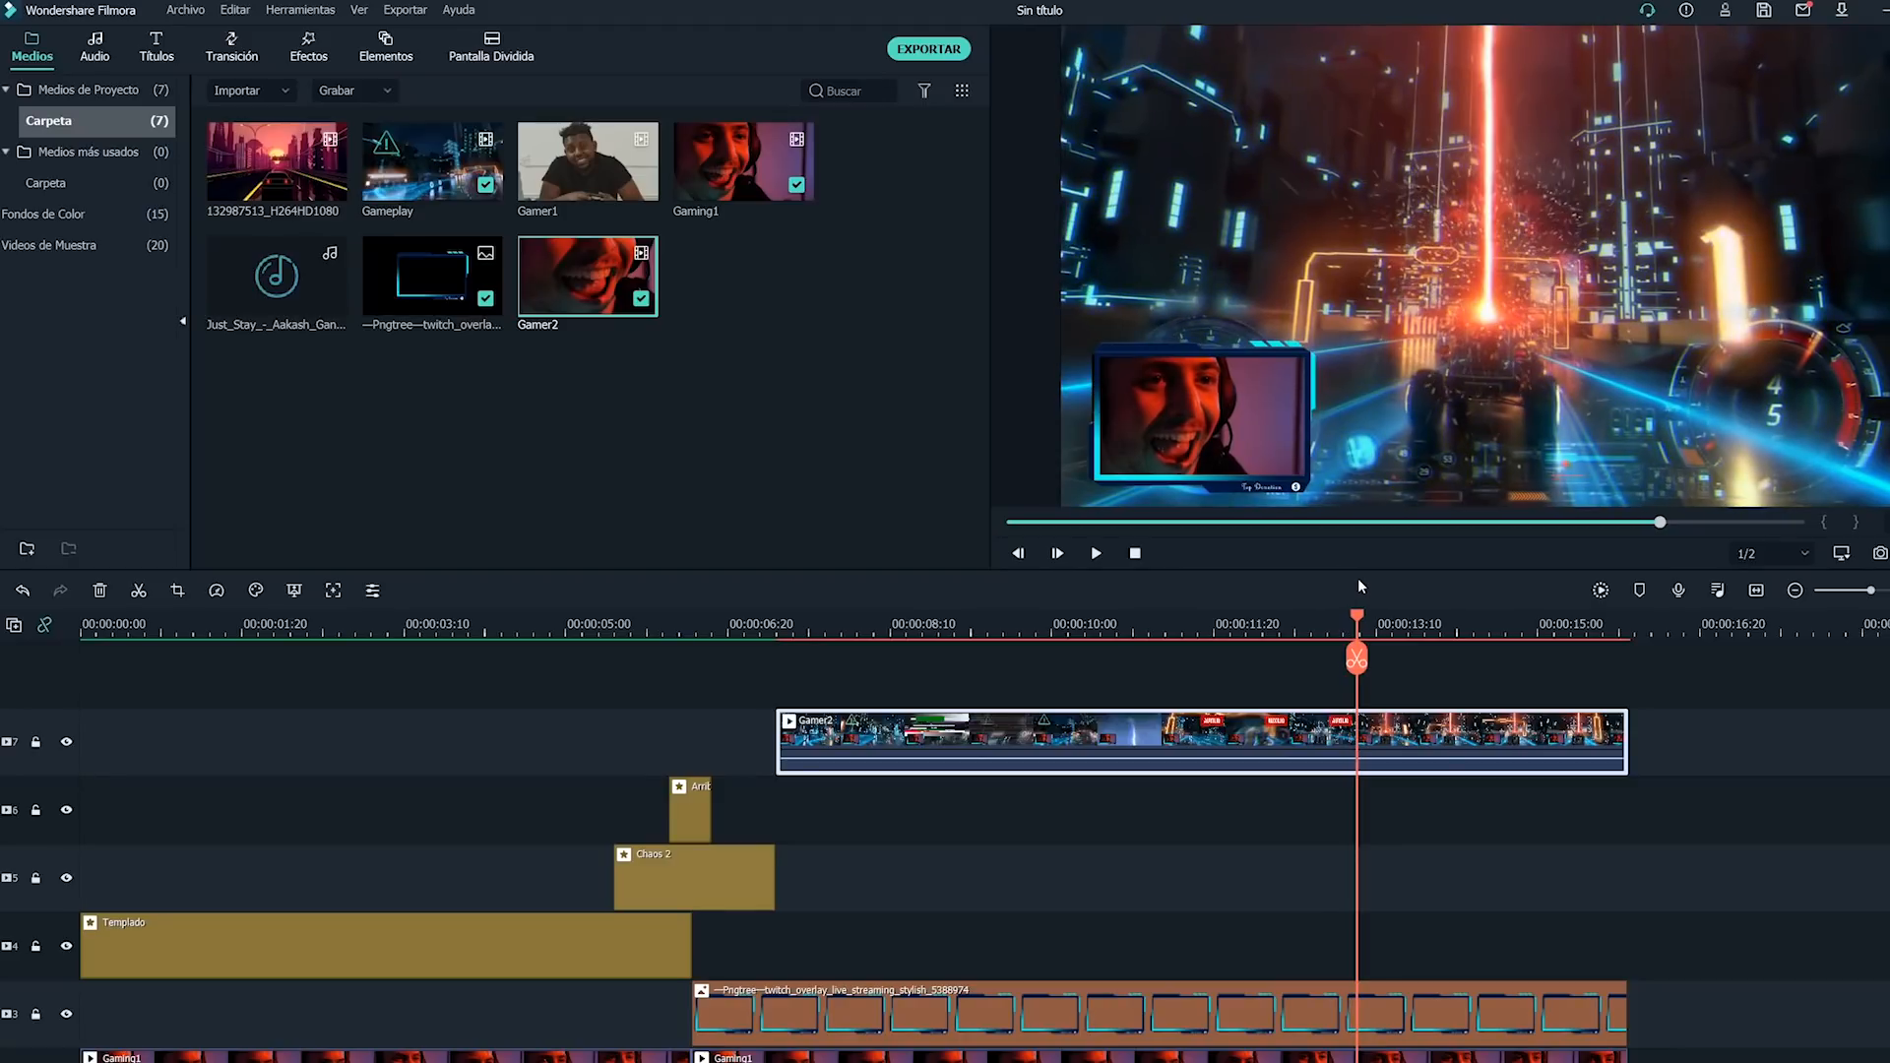
left_click(1357, 661)
left_click_drag(1473, 629, 1565, 628)
scroll(1510, 725, "right", 3)
double_click(1018, 736)
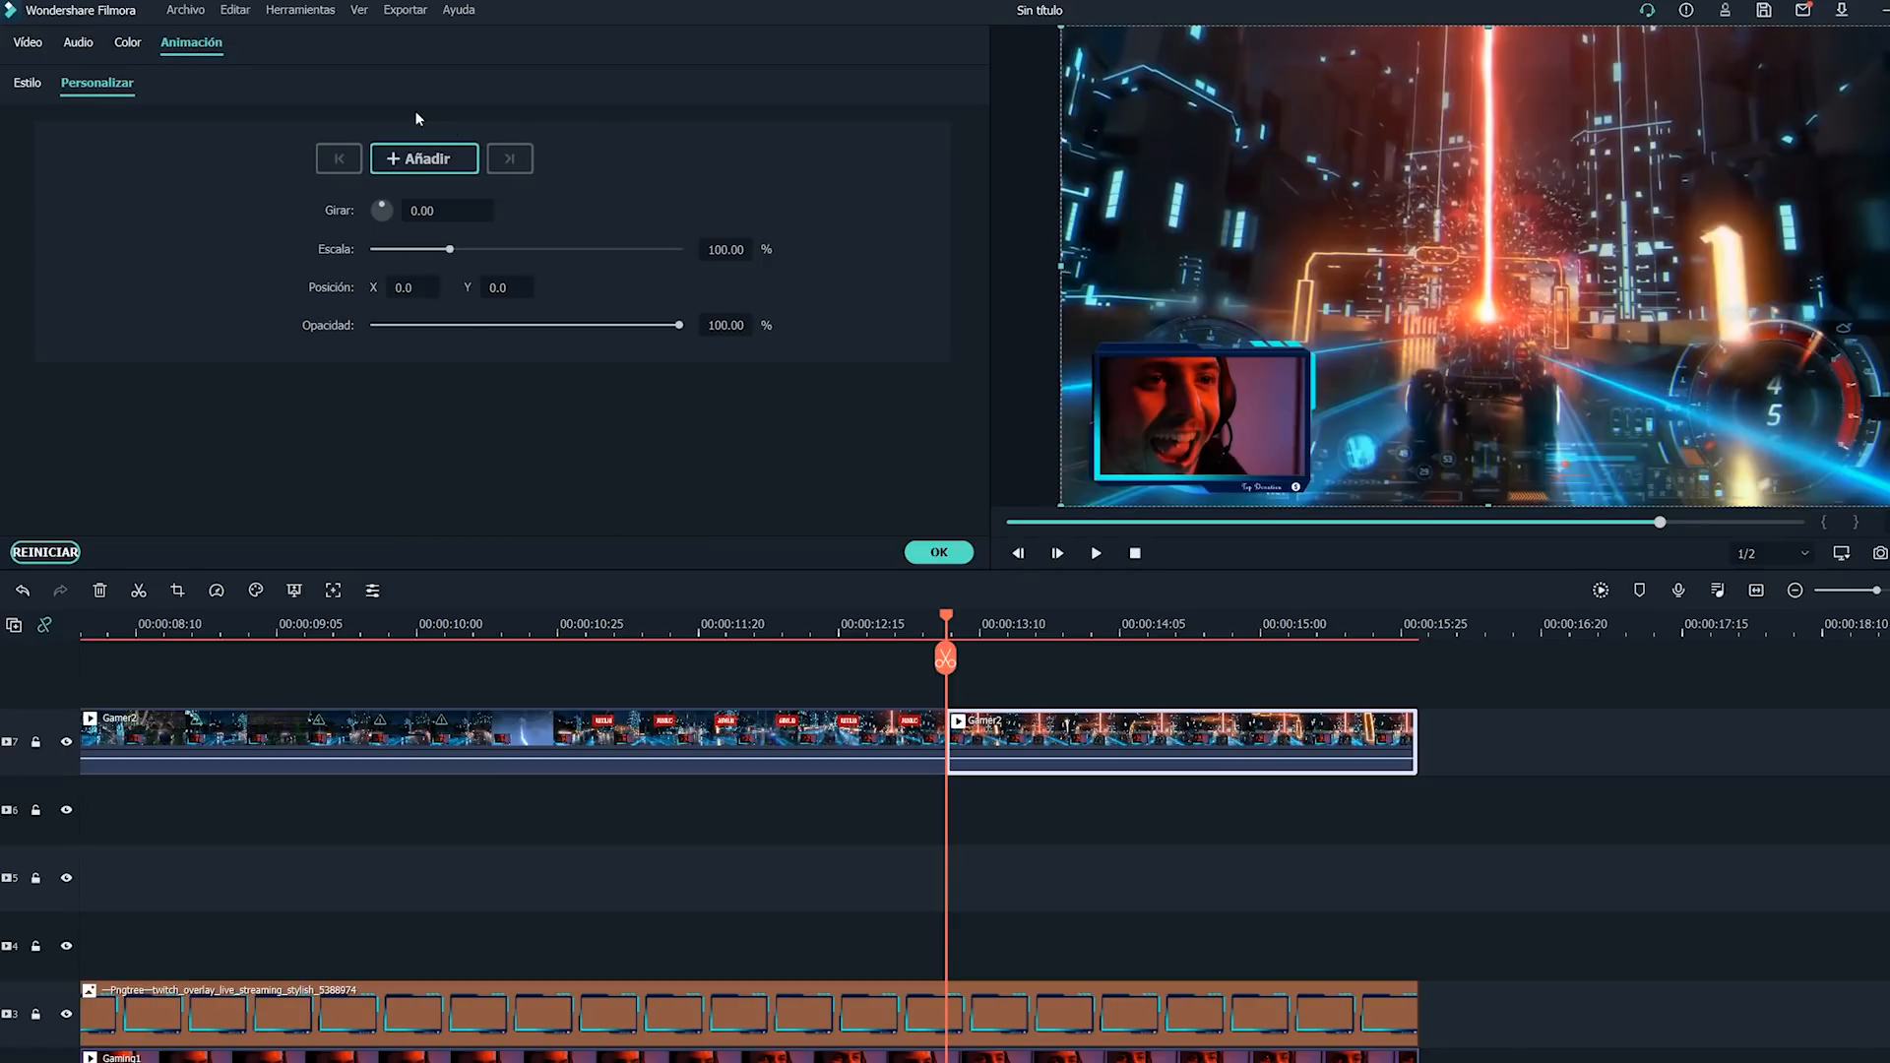
left_click(436, 161)
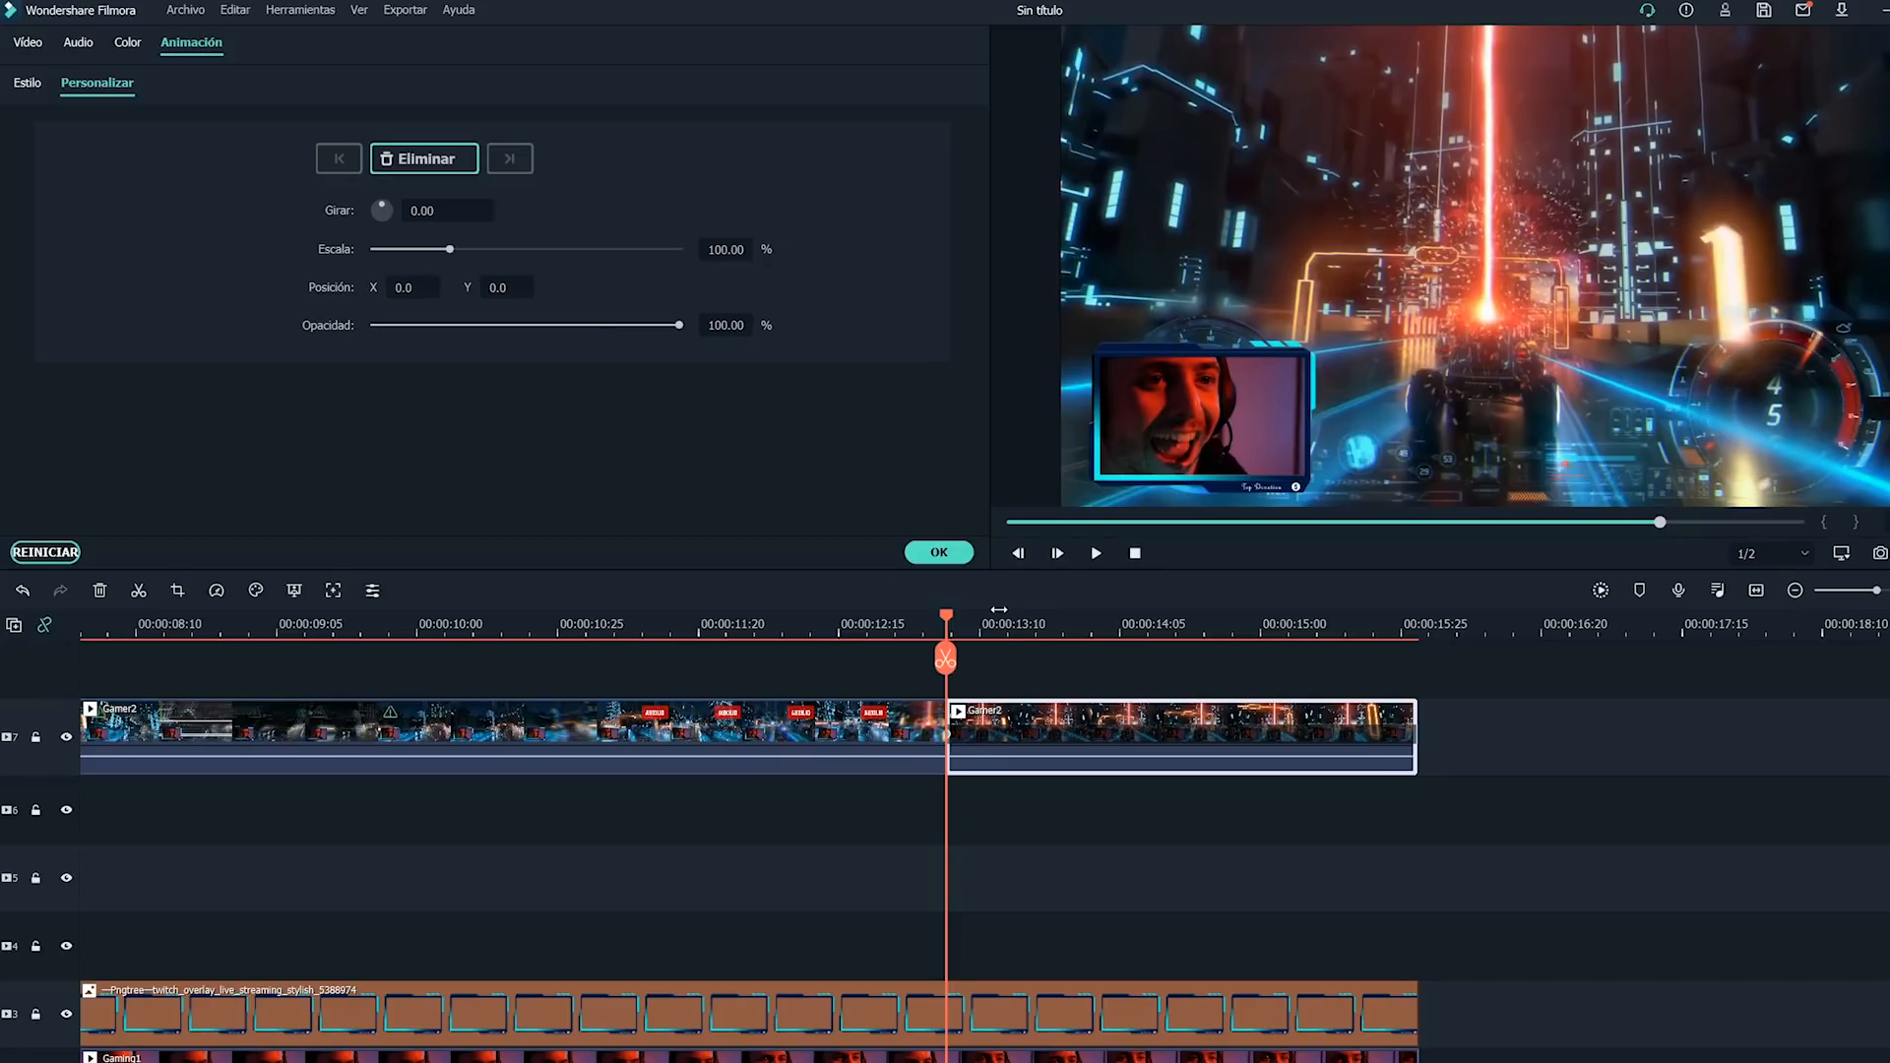
Add a keyframe just after 14 seconds on the second Gamer2 part, framing the webcam at 207.64% scale and position X 591.5, Y 333.5.
left_click_drag(952, 620, 1198, 658)
left_click_drag(450, 249, 476, 249)
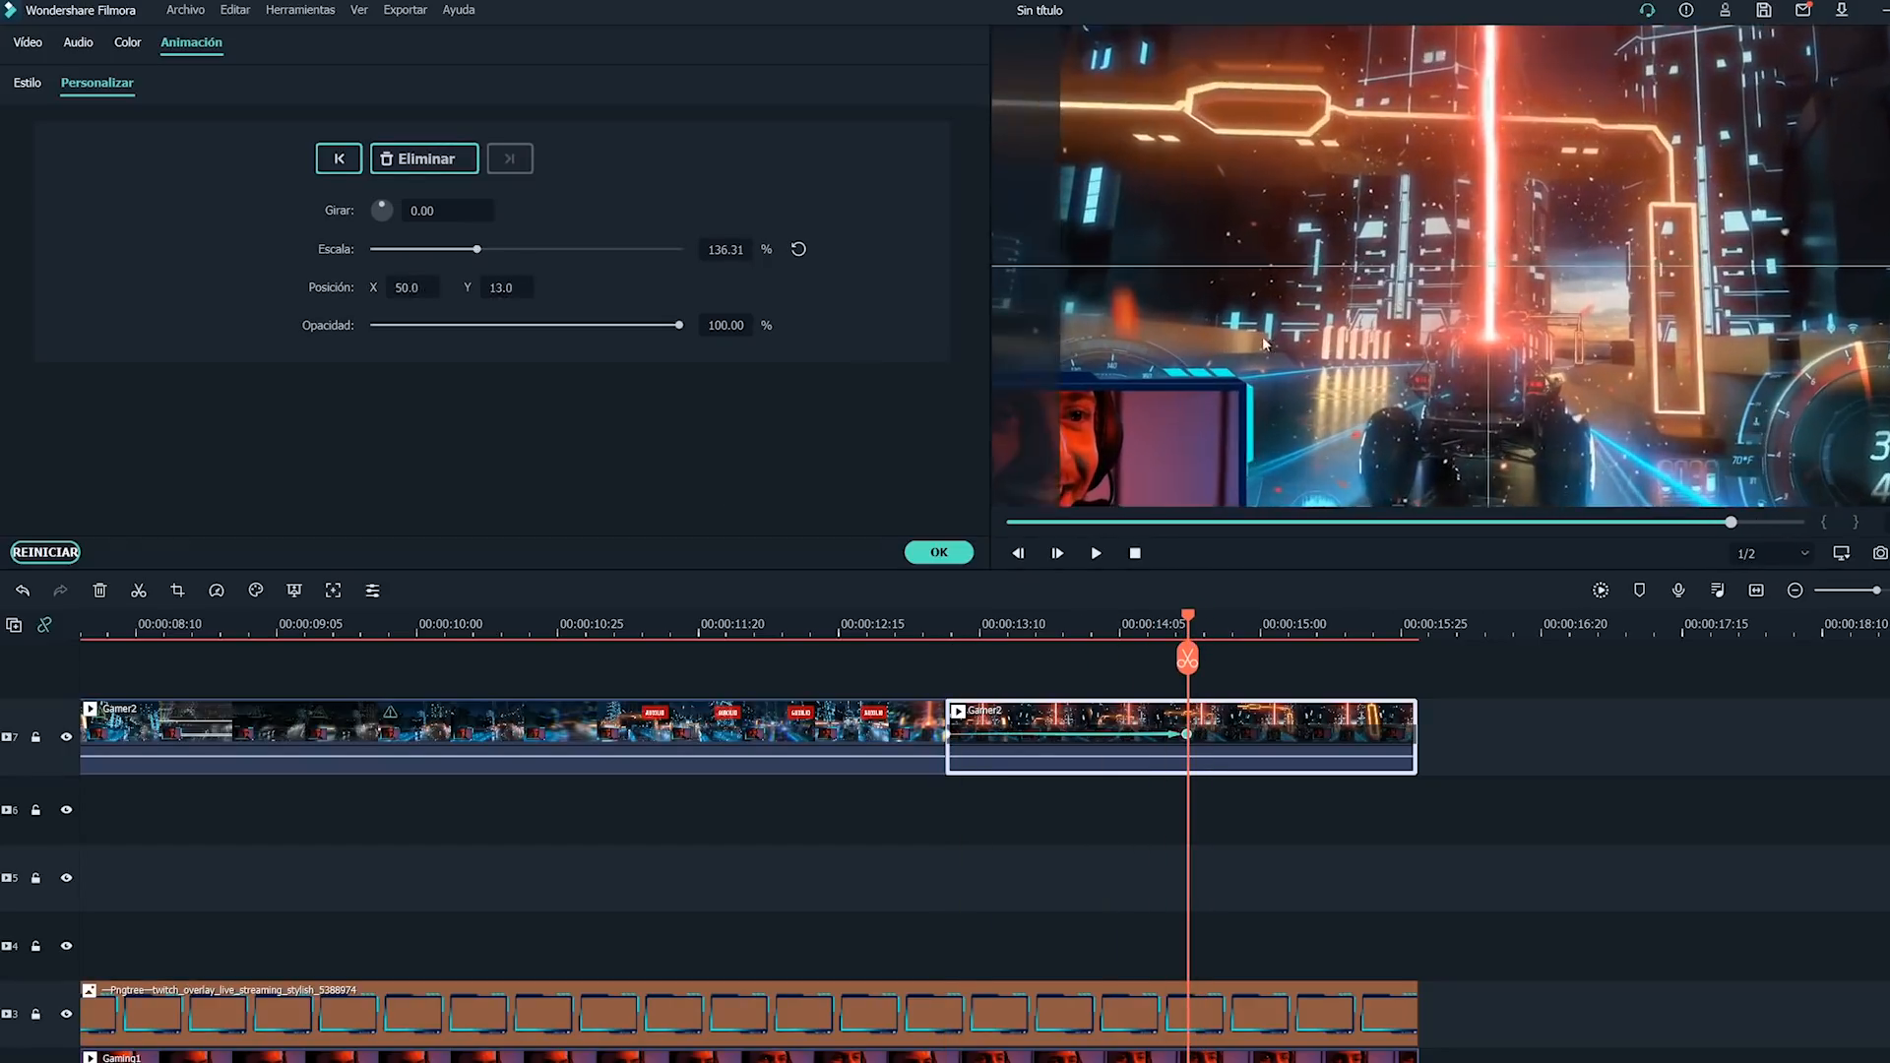
left_click_drag(1191, 414, 1341, 327)
left_click_drag(477, 249, 520, 249)
left_click_drag(1137, 370, 1373, 238)
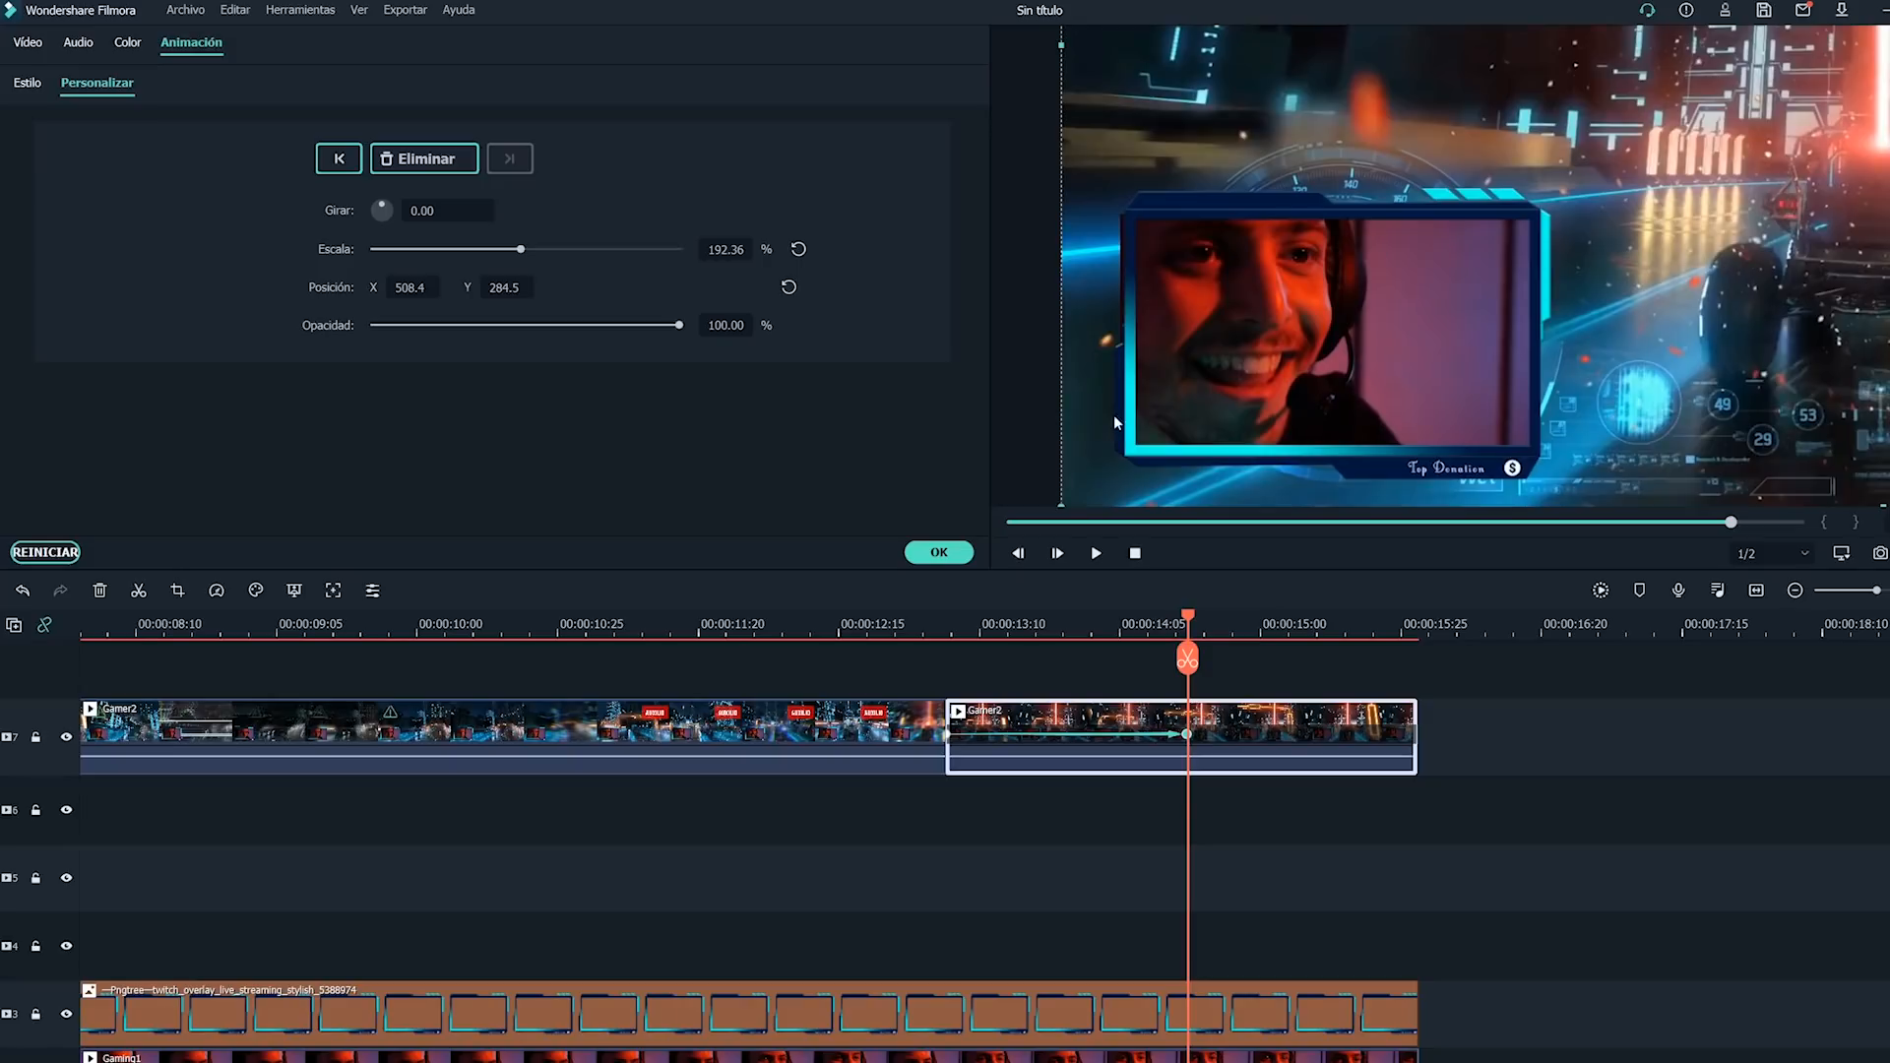
left_click_drag(1061, 506, 998, 541)
left_click_drag(1158, 277, 1223, 240)
left_click(1093, 554)
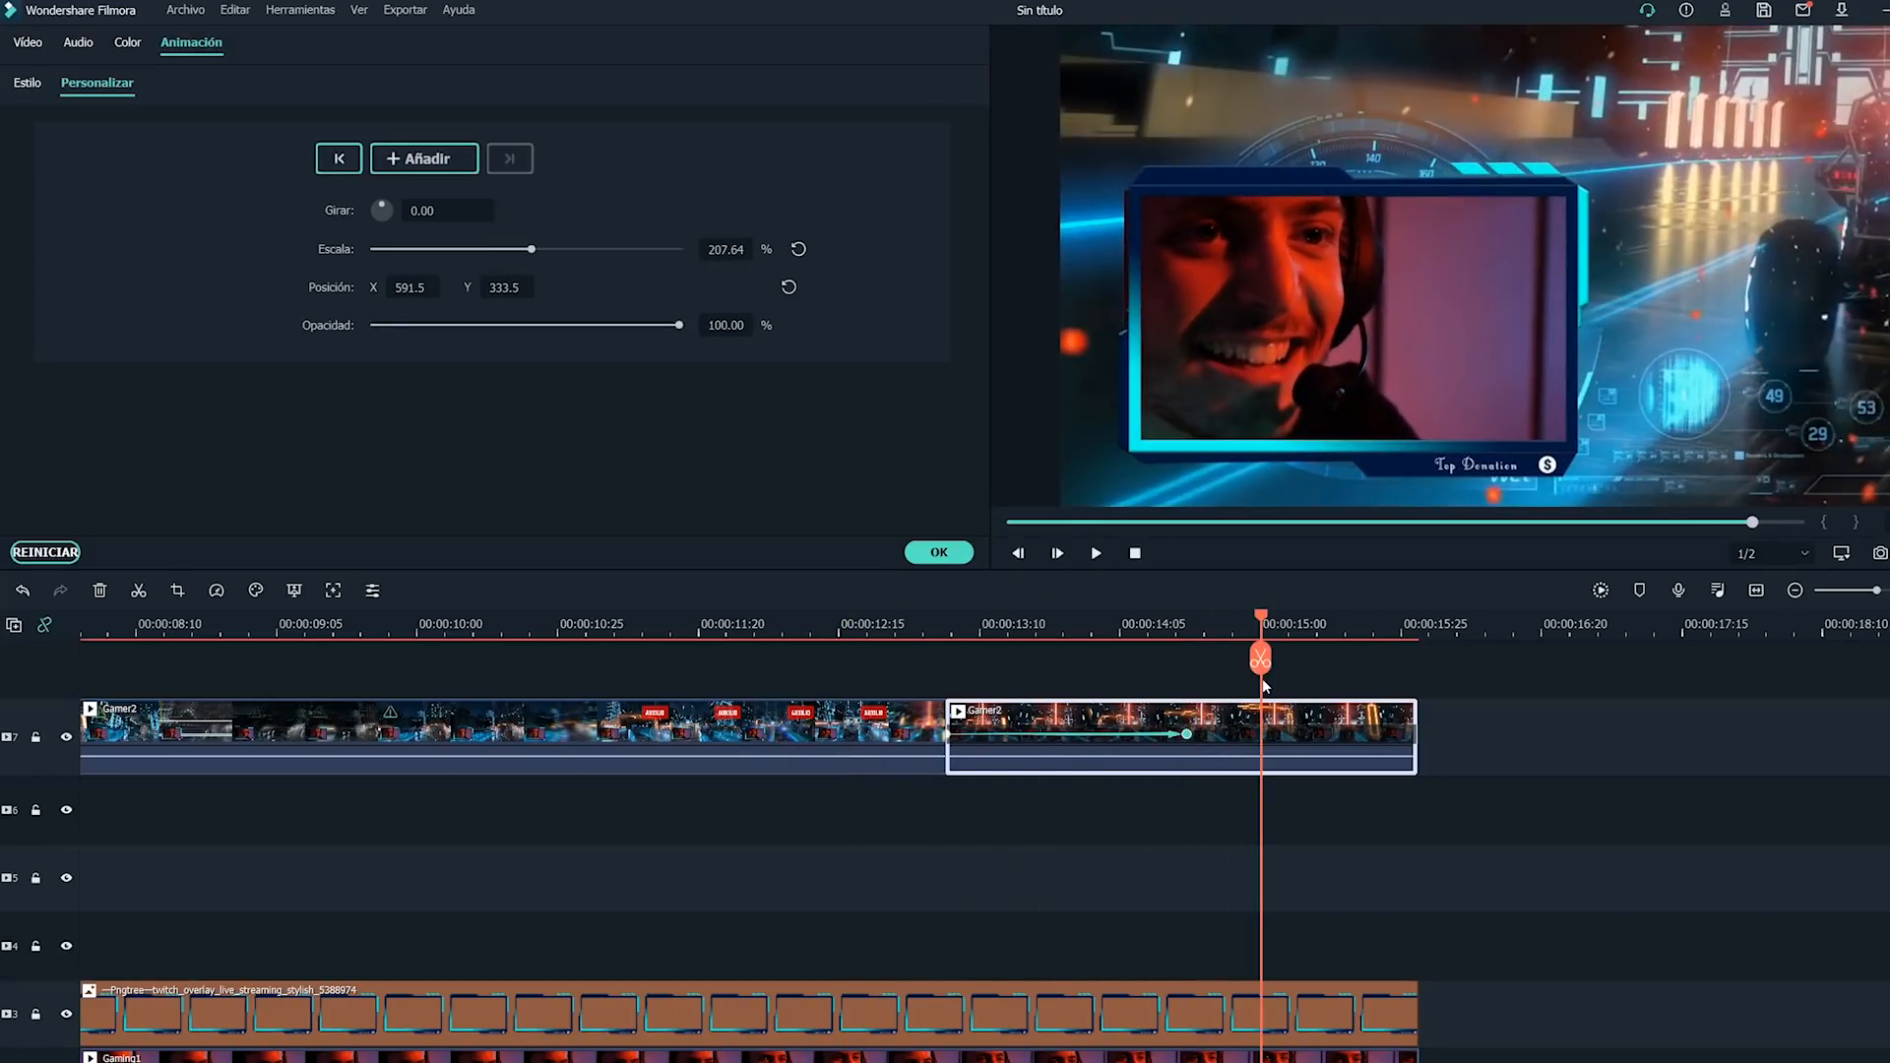
Split Gamer2 at its webcam close-up keyframe and reposition the start of the new last part to X 13.0, Y -333.5.
left_click(1187, 739)
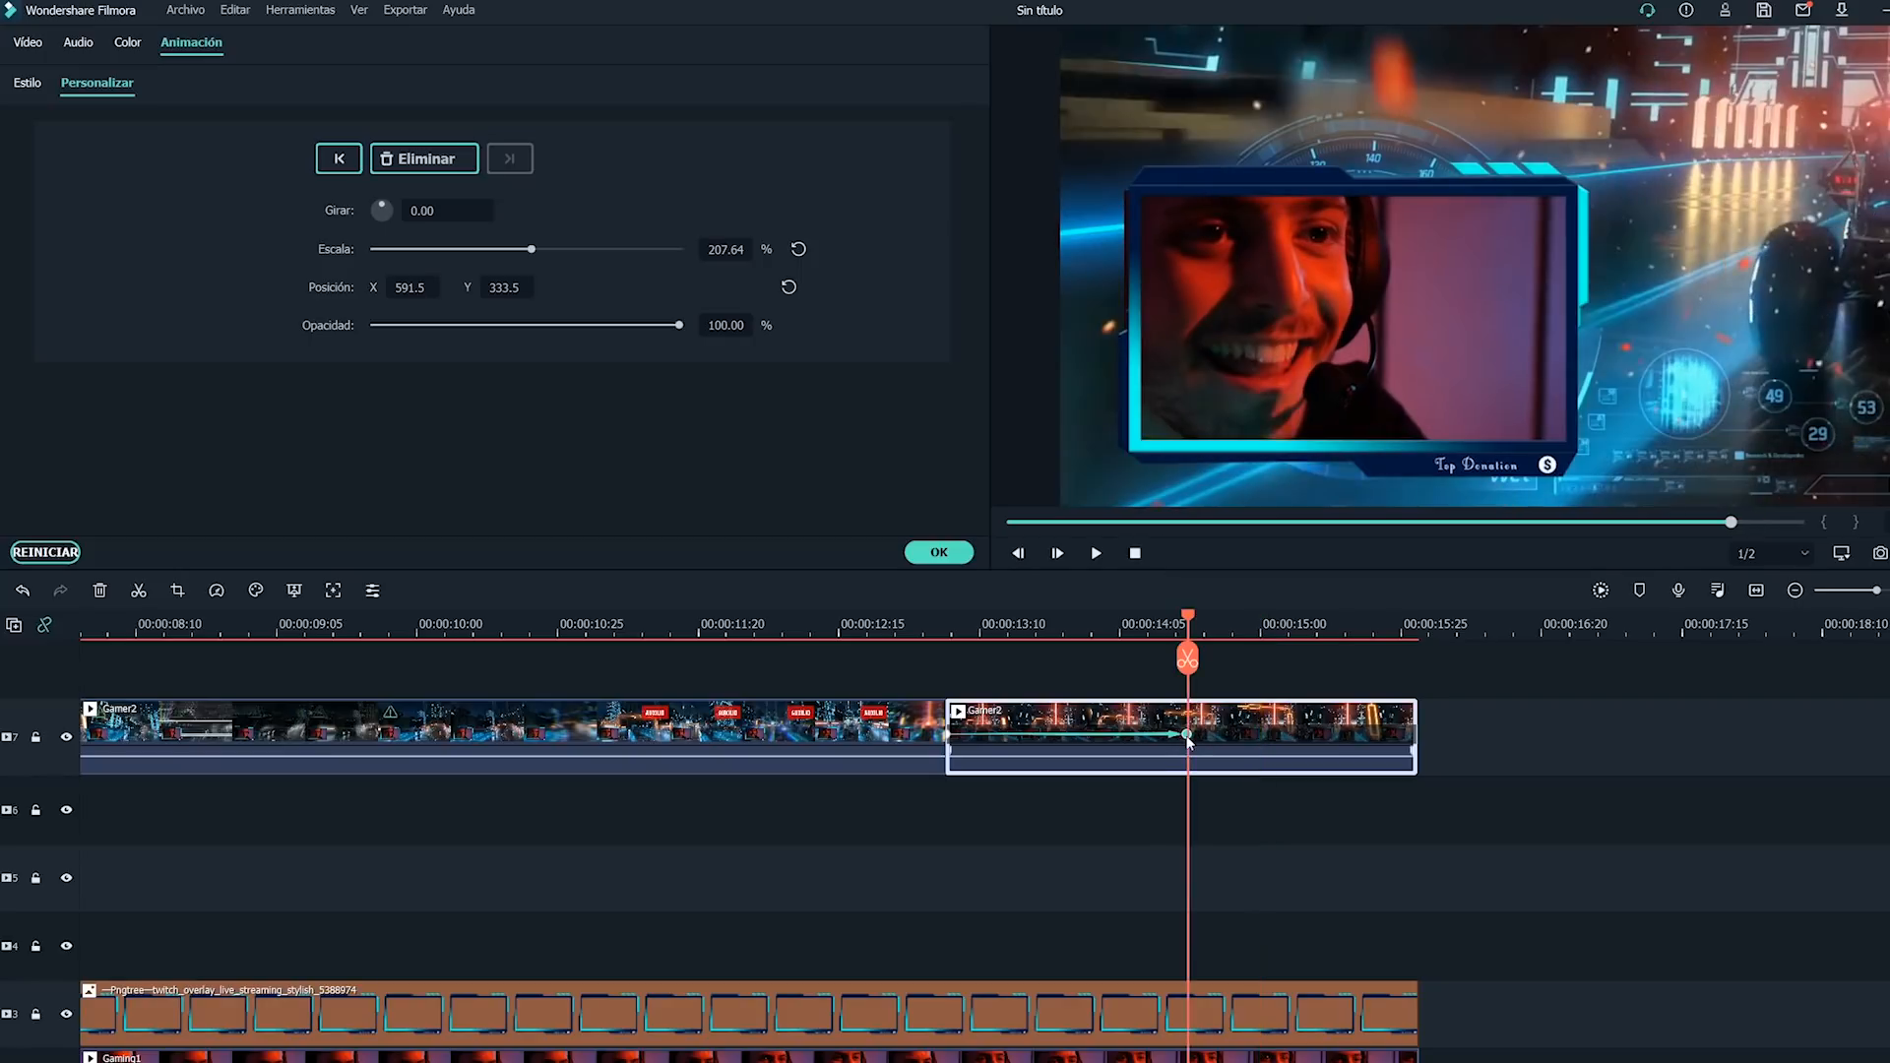
left_click(1189, 659)
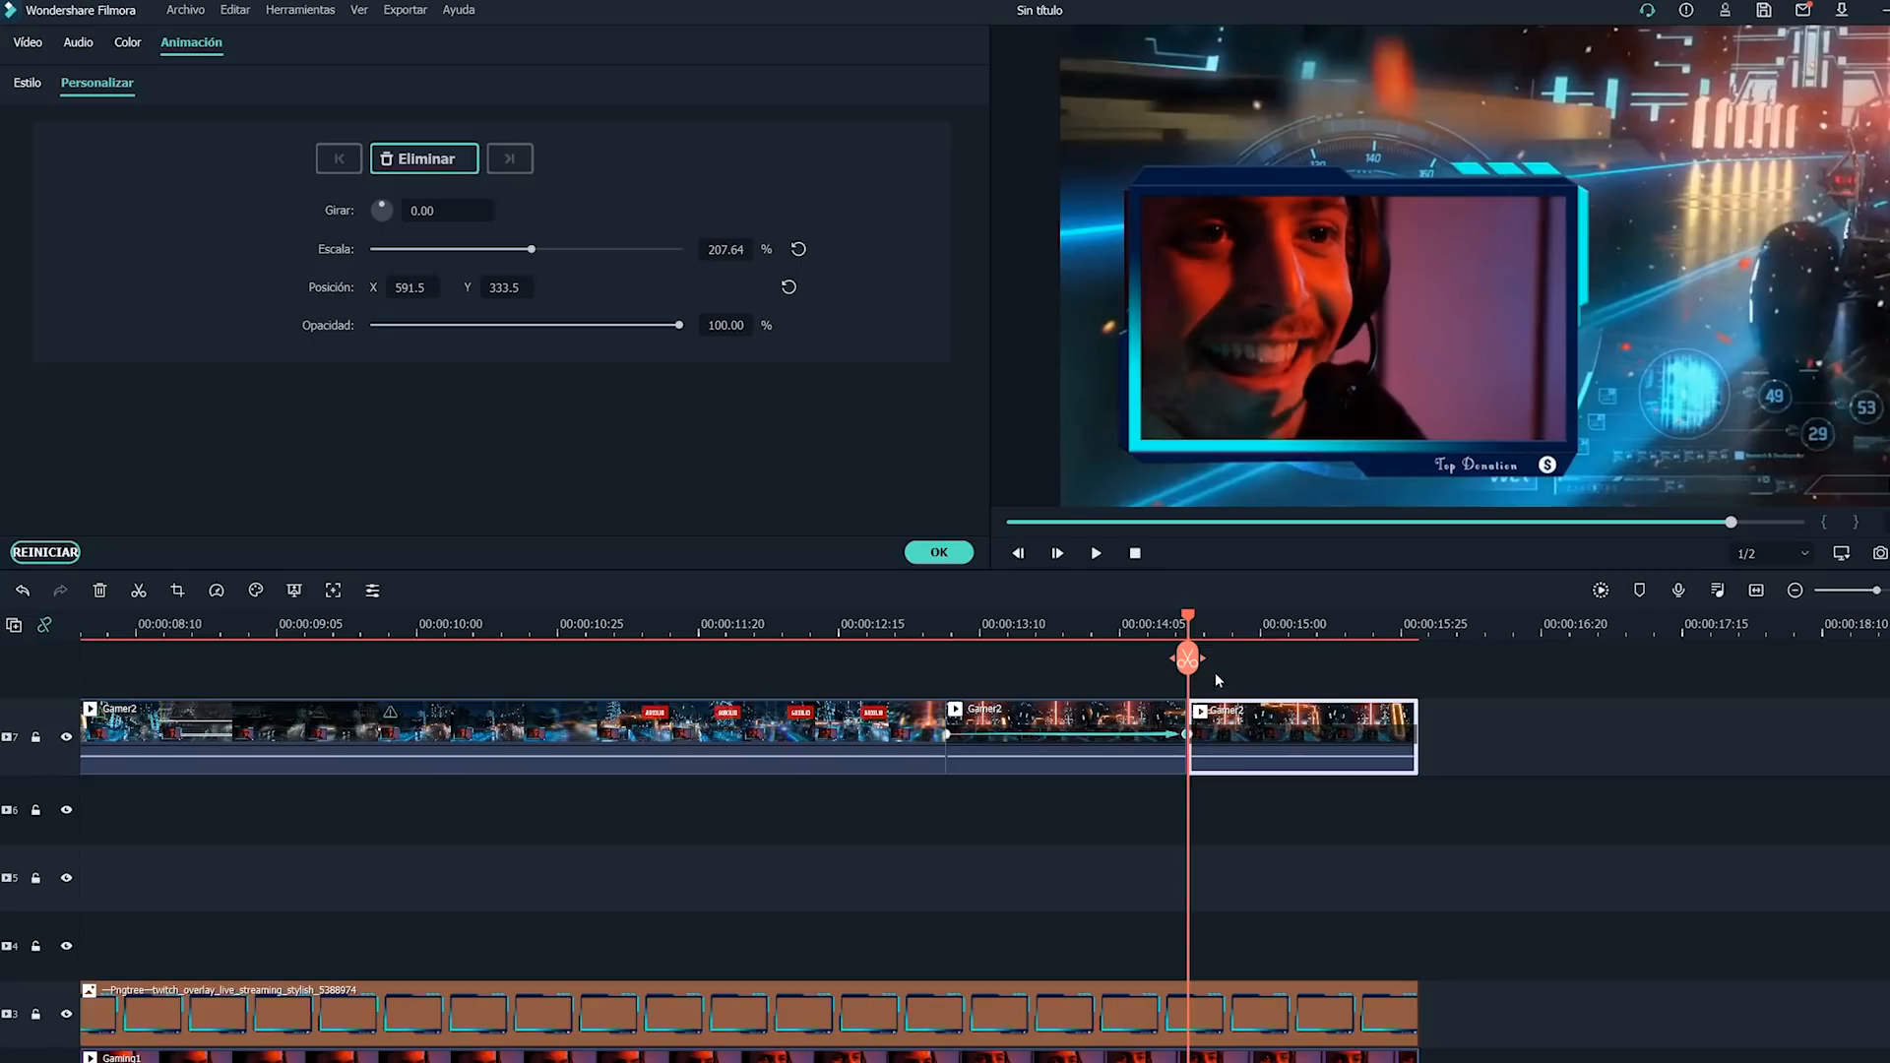
left_click_drag(1439, 372, 1078, 658)
left_click_drag(1674, 79, 1627, 307)
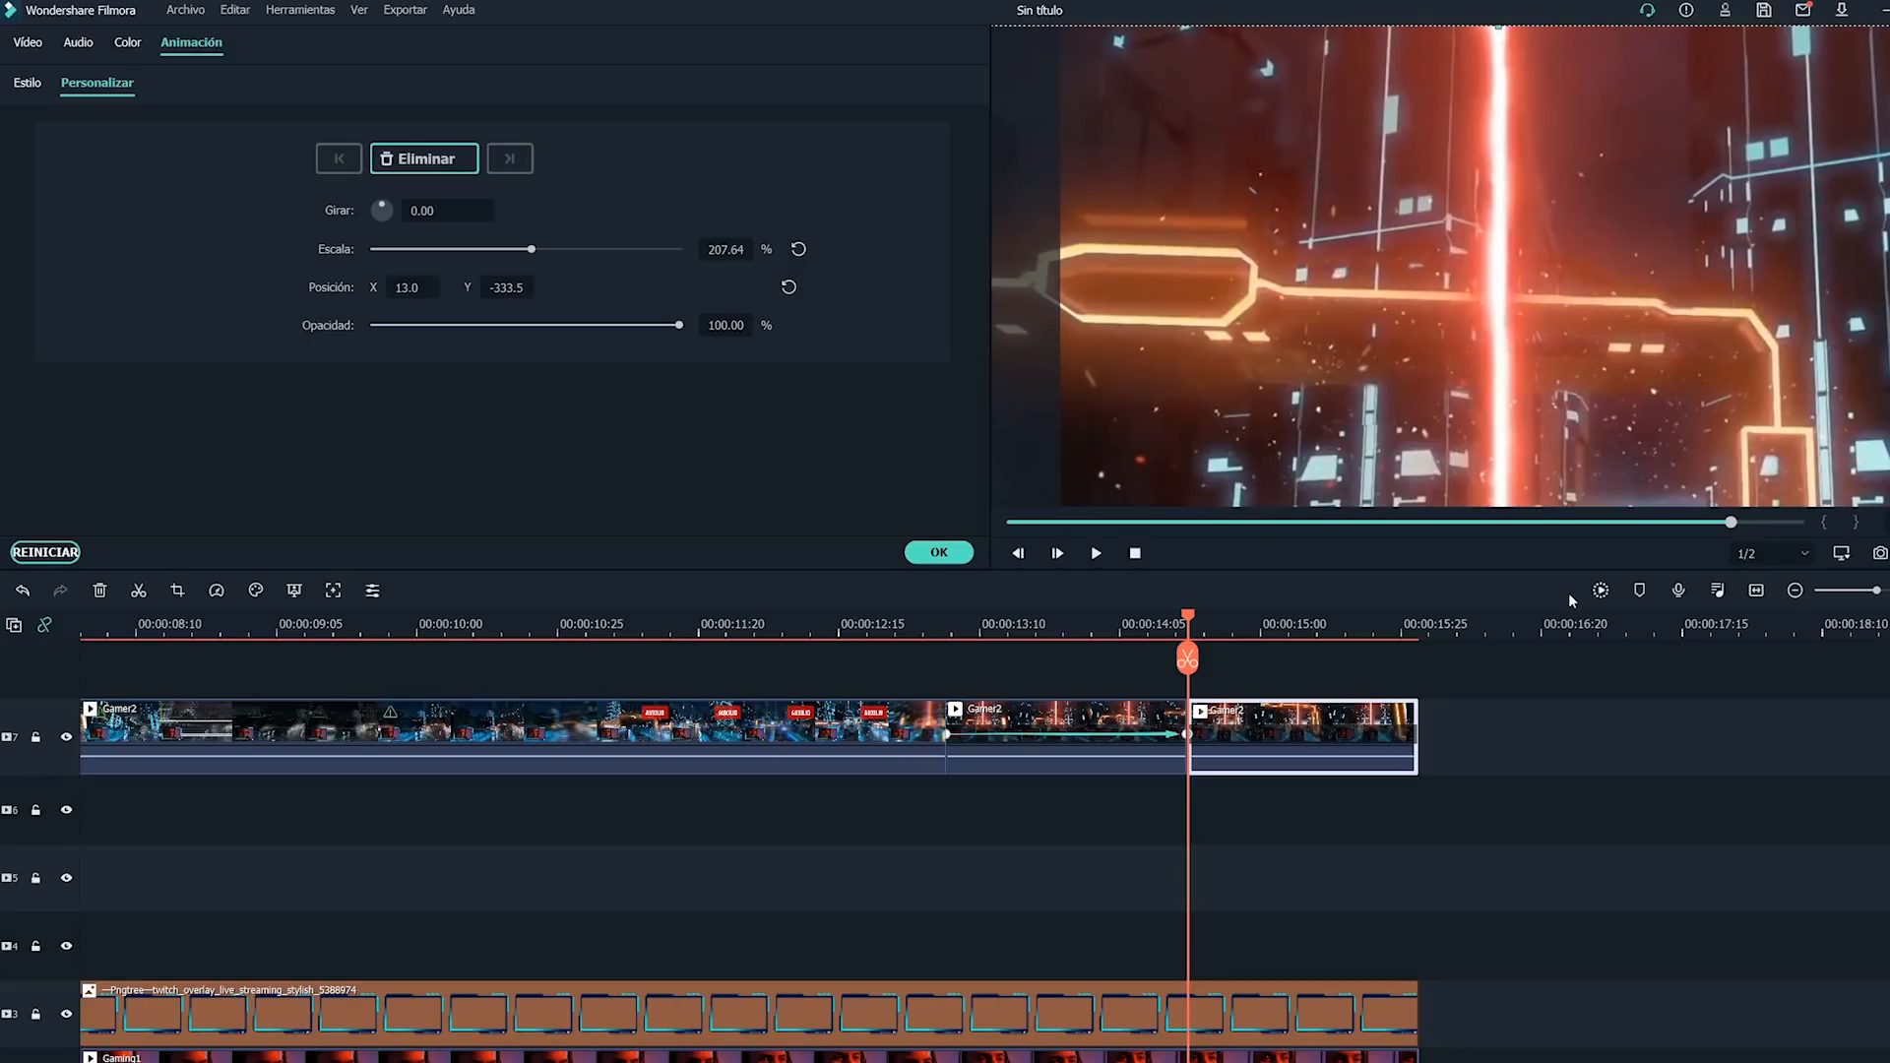
Add a keyframe near the last Gamer2 part's end with 188.26% scale and position X -38.4, Y 149.5, and preview the animation.
left_click(1408, 658)
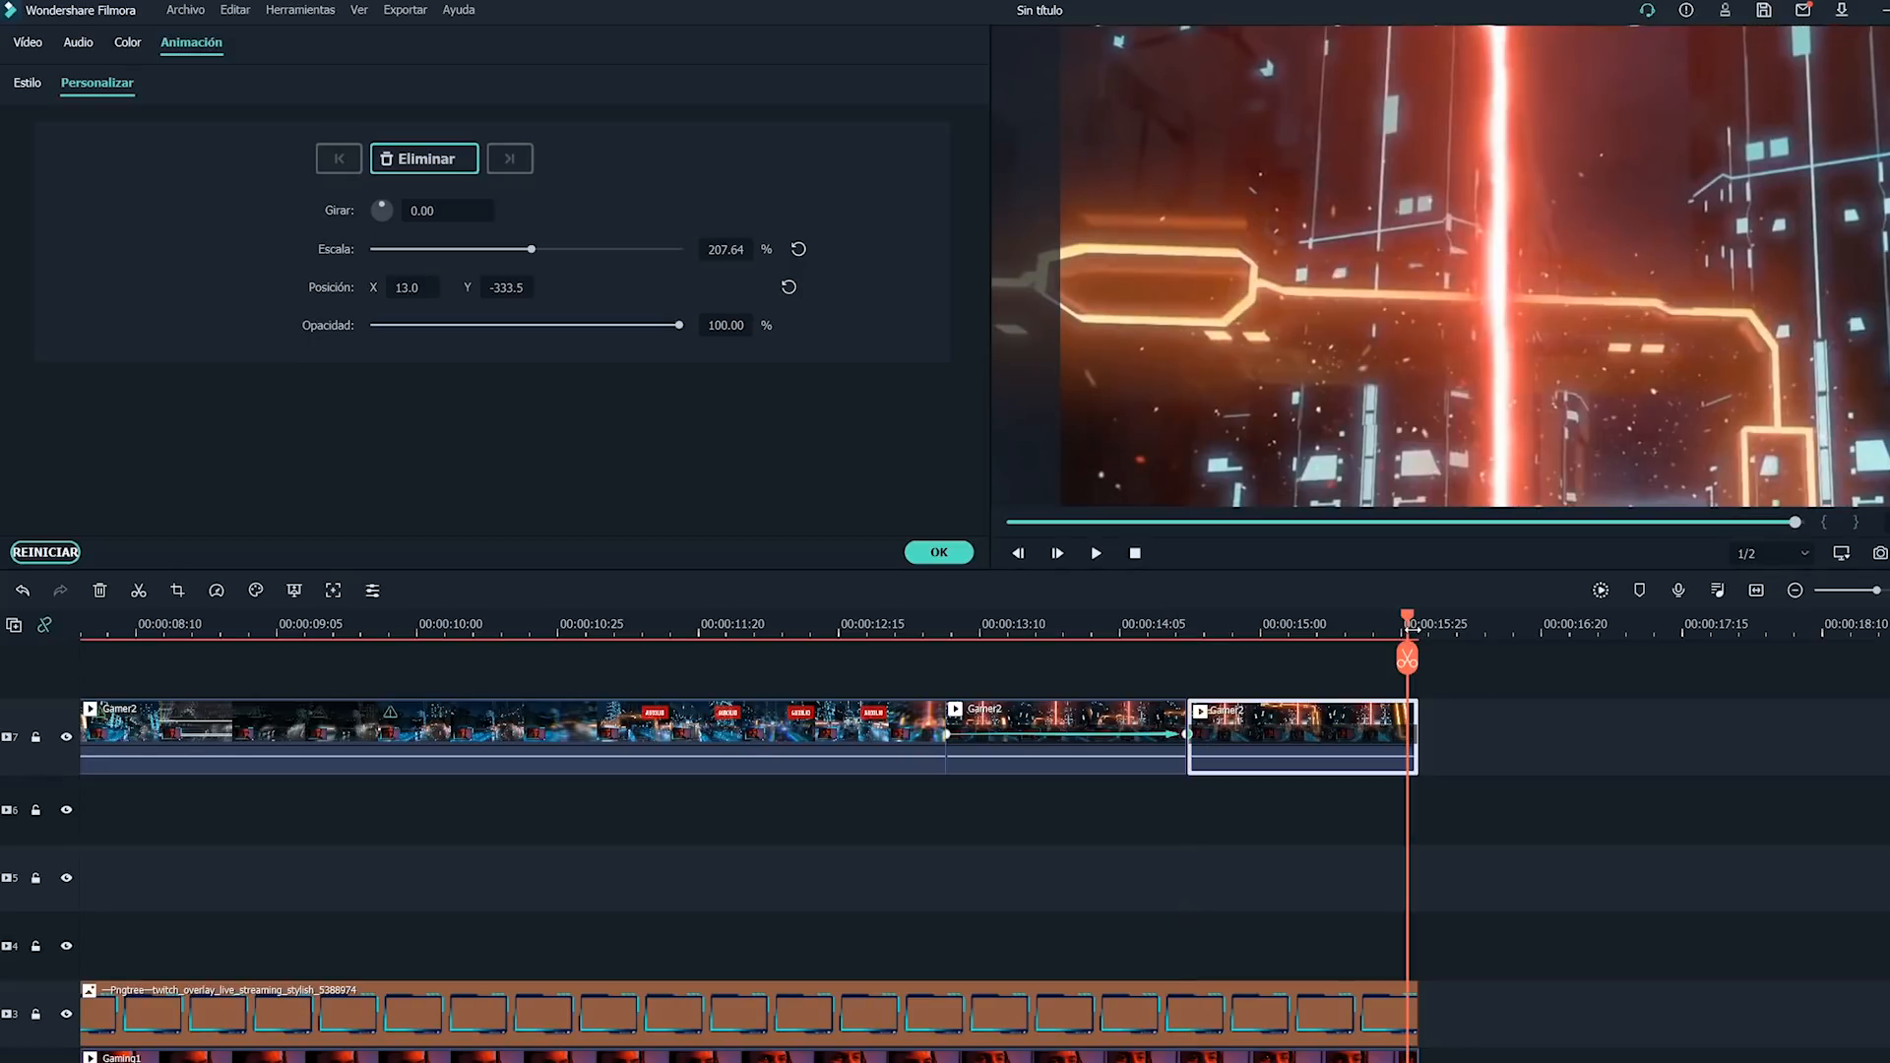
left_click_drag(1450, 426, 1546, 215)
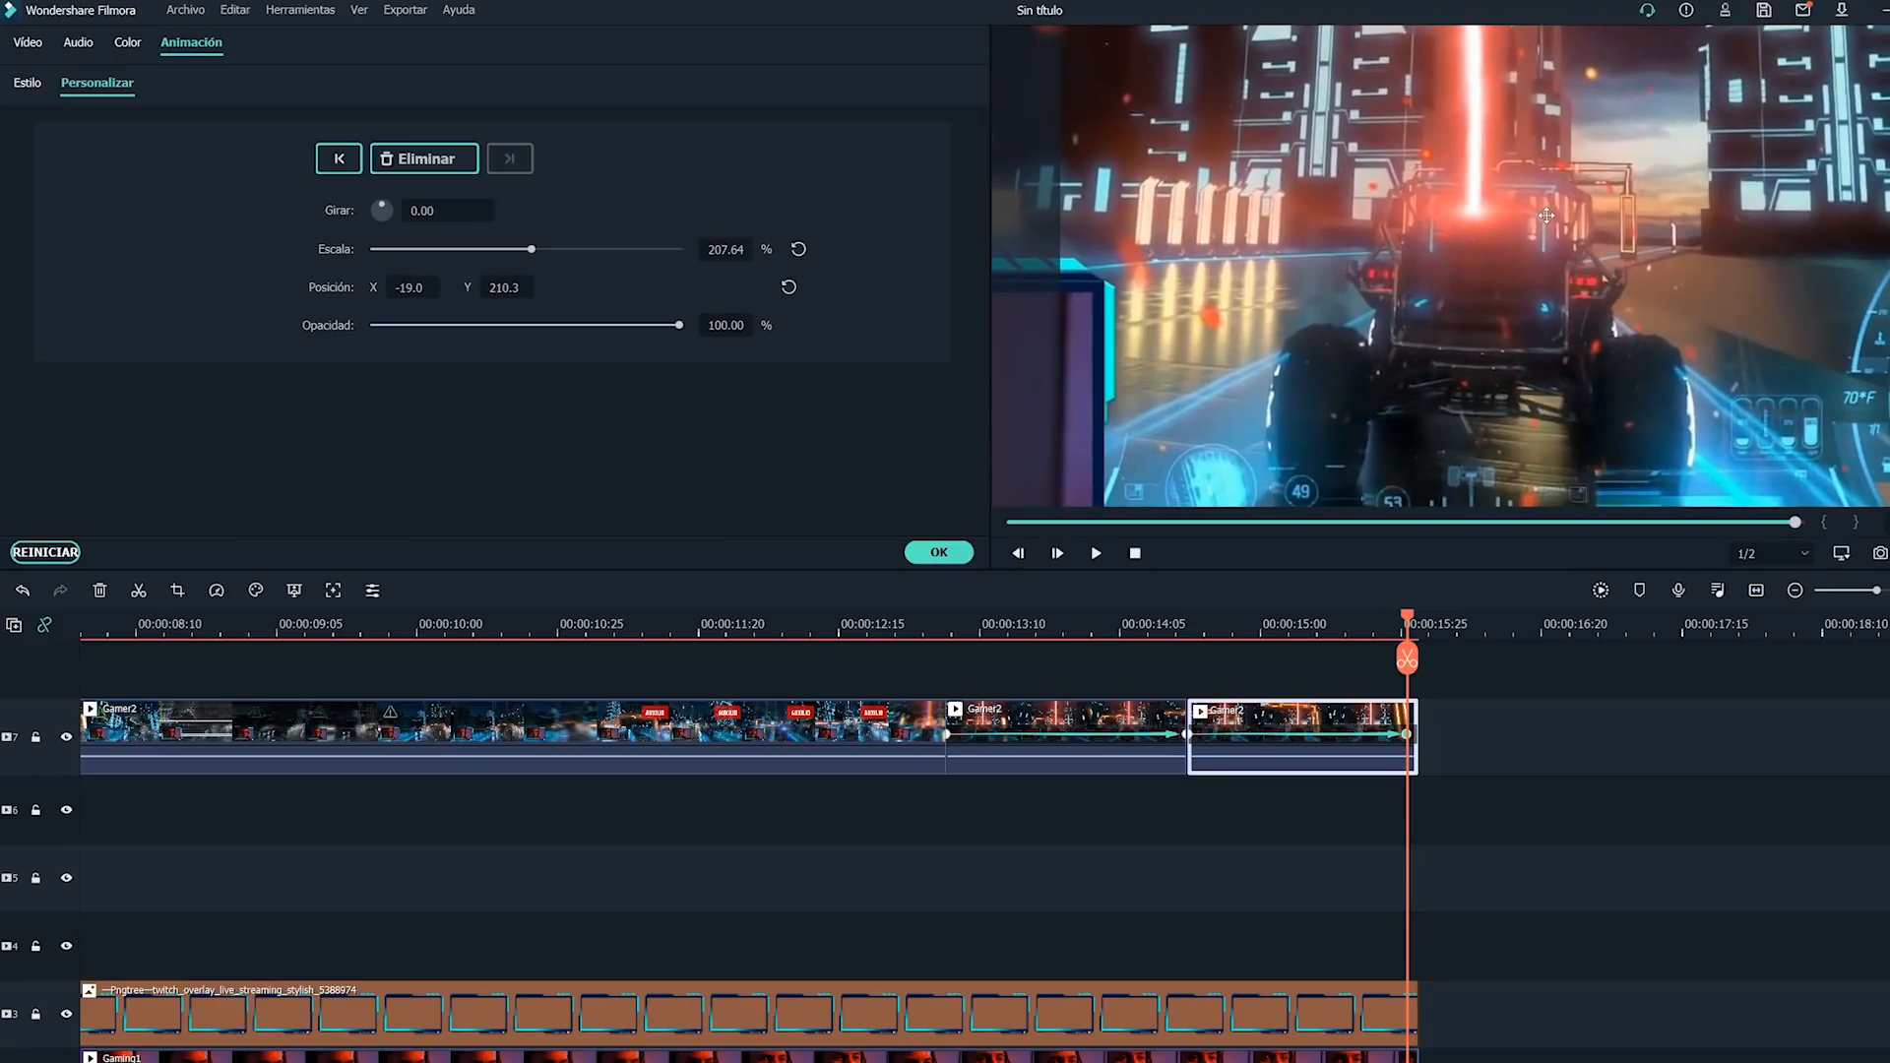
left_click_drag(528, 257, 516, 257)
left_click_drag(1226, 301, 1208, 349)
left_click(1521, 758)
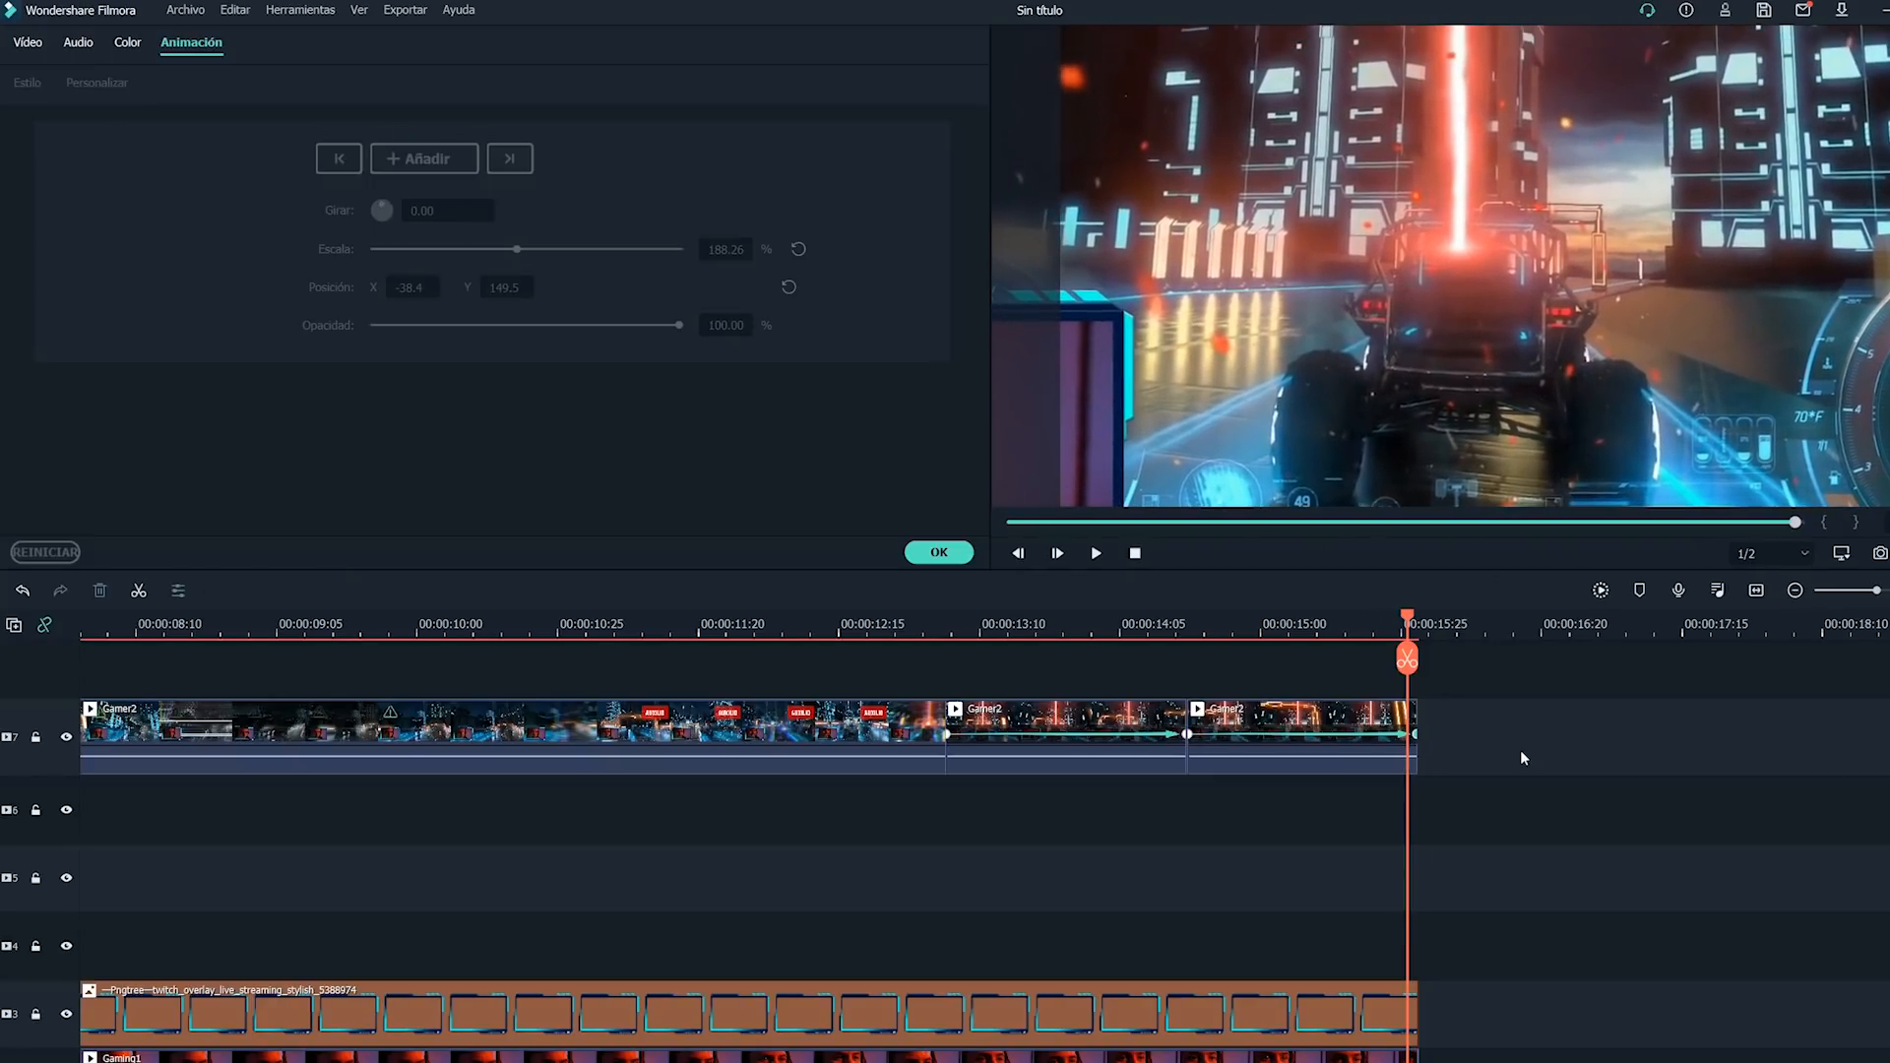
left_click(873, 626)
key("space")
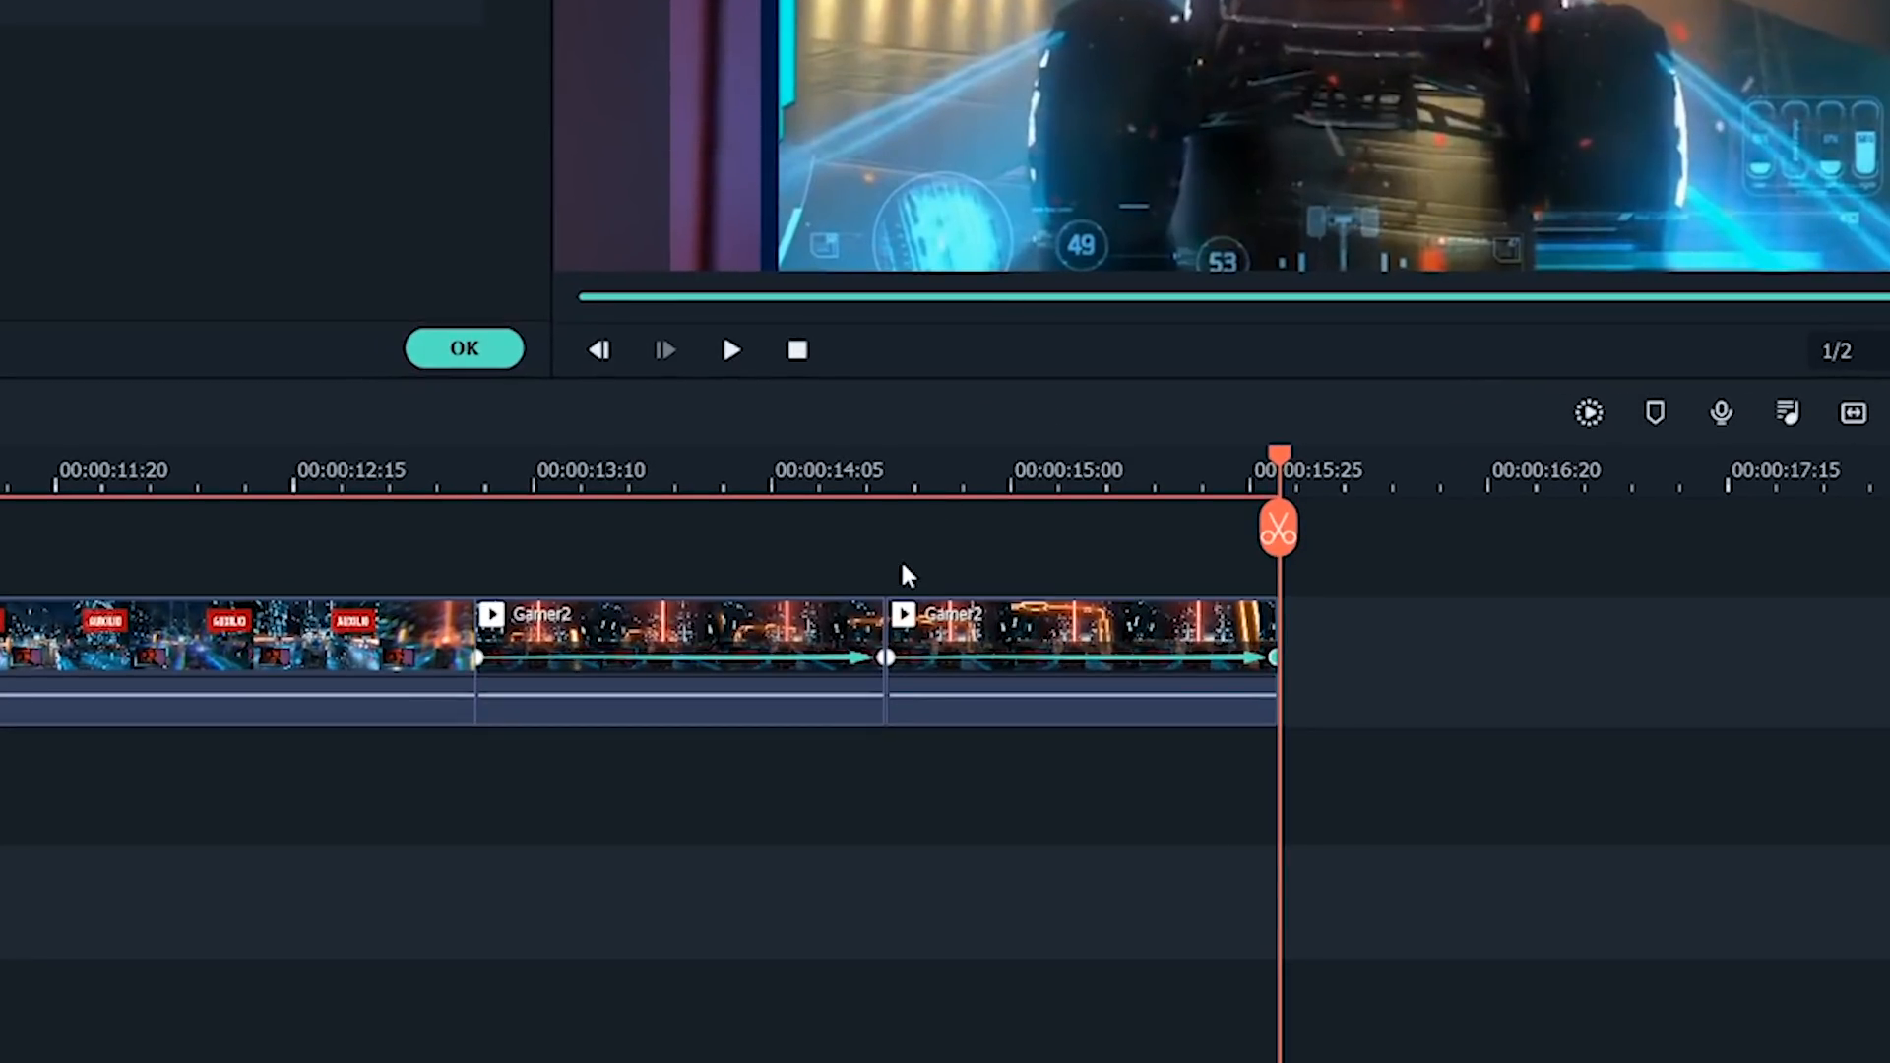
Extend the last Gamer2 part's start back to meet the preceding part and select the keyframes around the cut.
left_click_drag(983, 622, 886, 621)
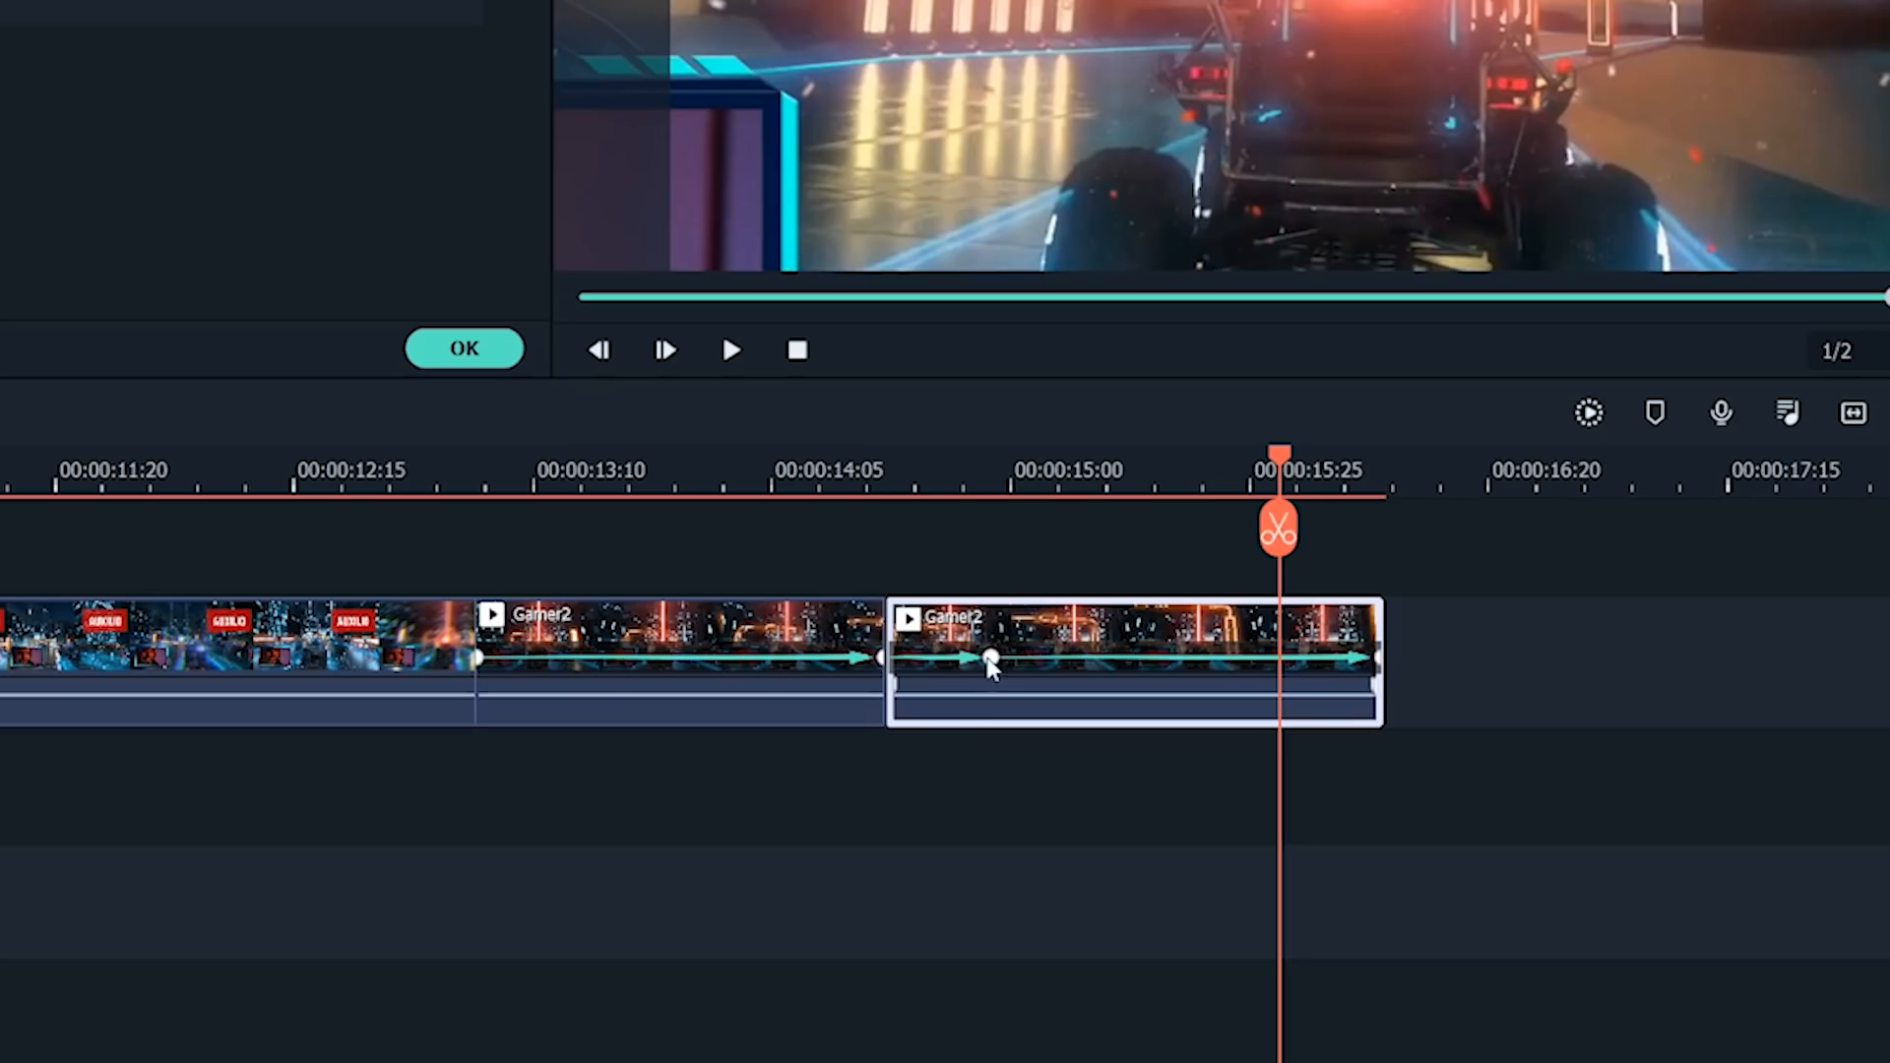
left_click(991, 665)
left_click(879, 659)
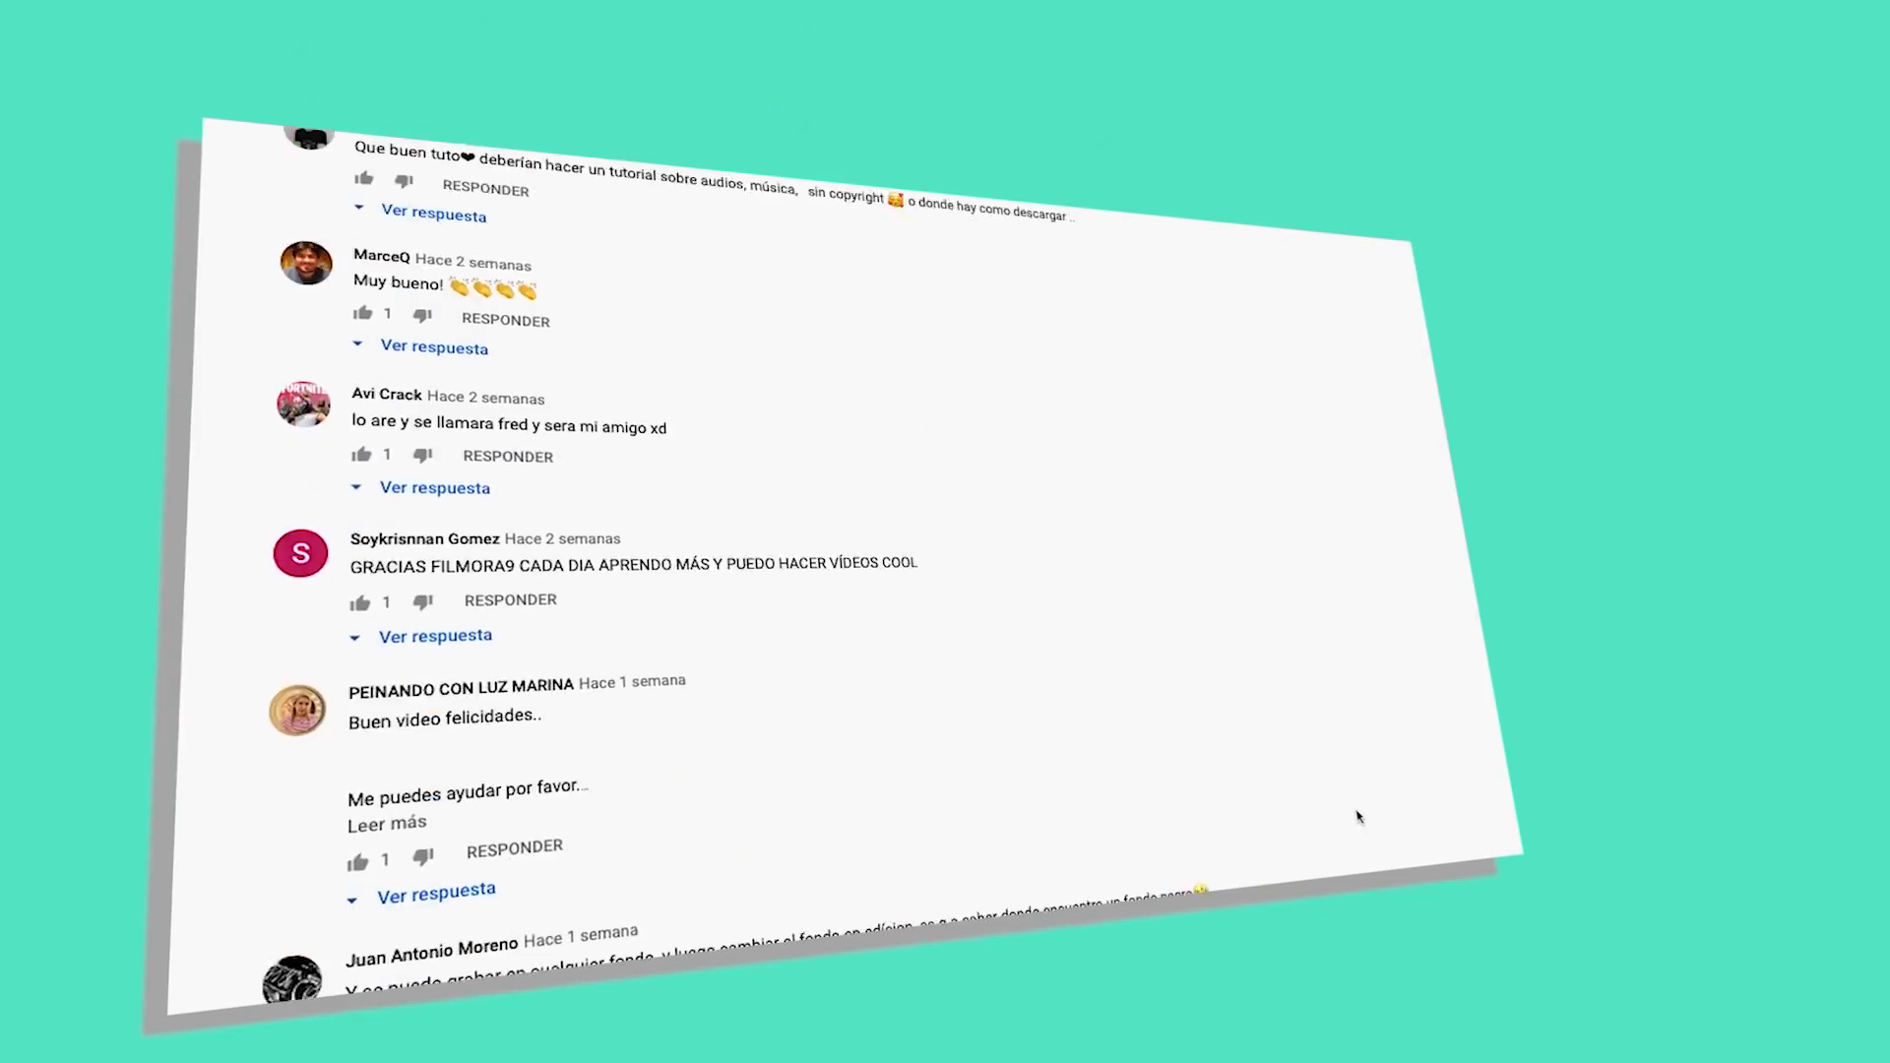
scroll(1357, 816, "down", 20)
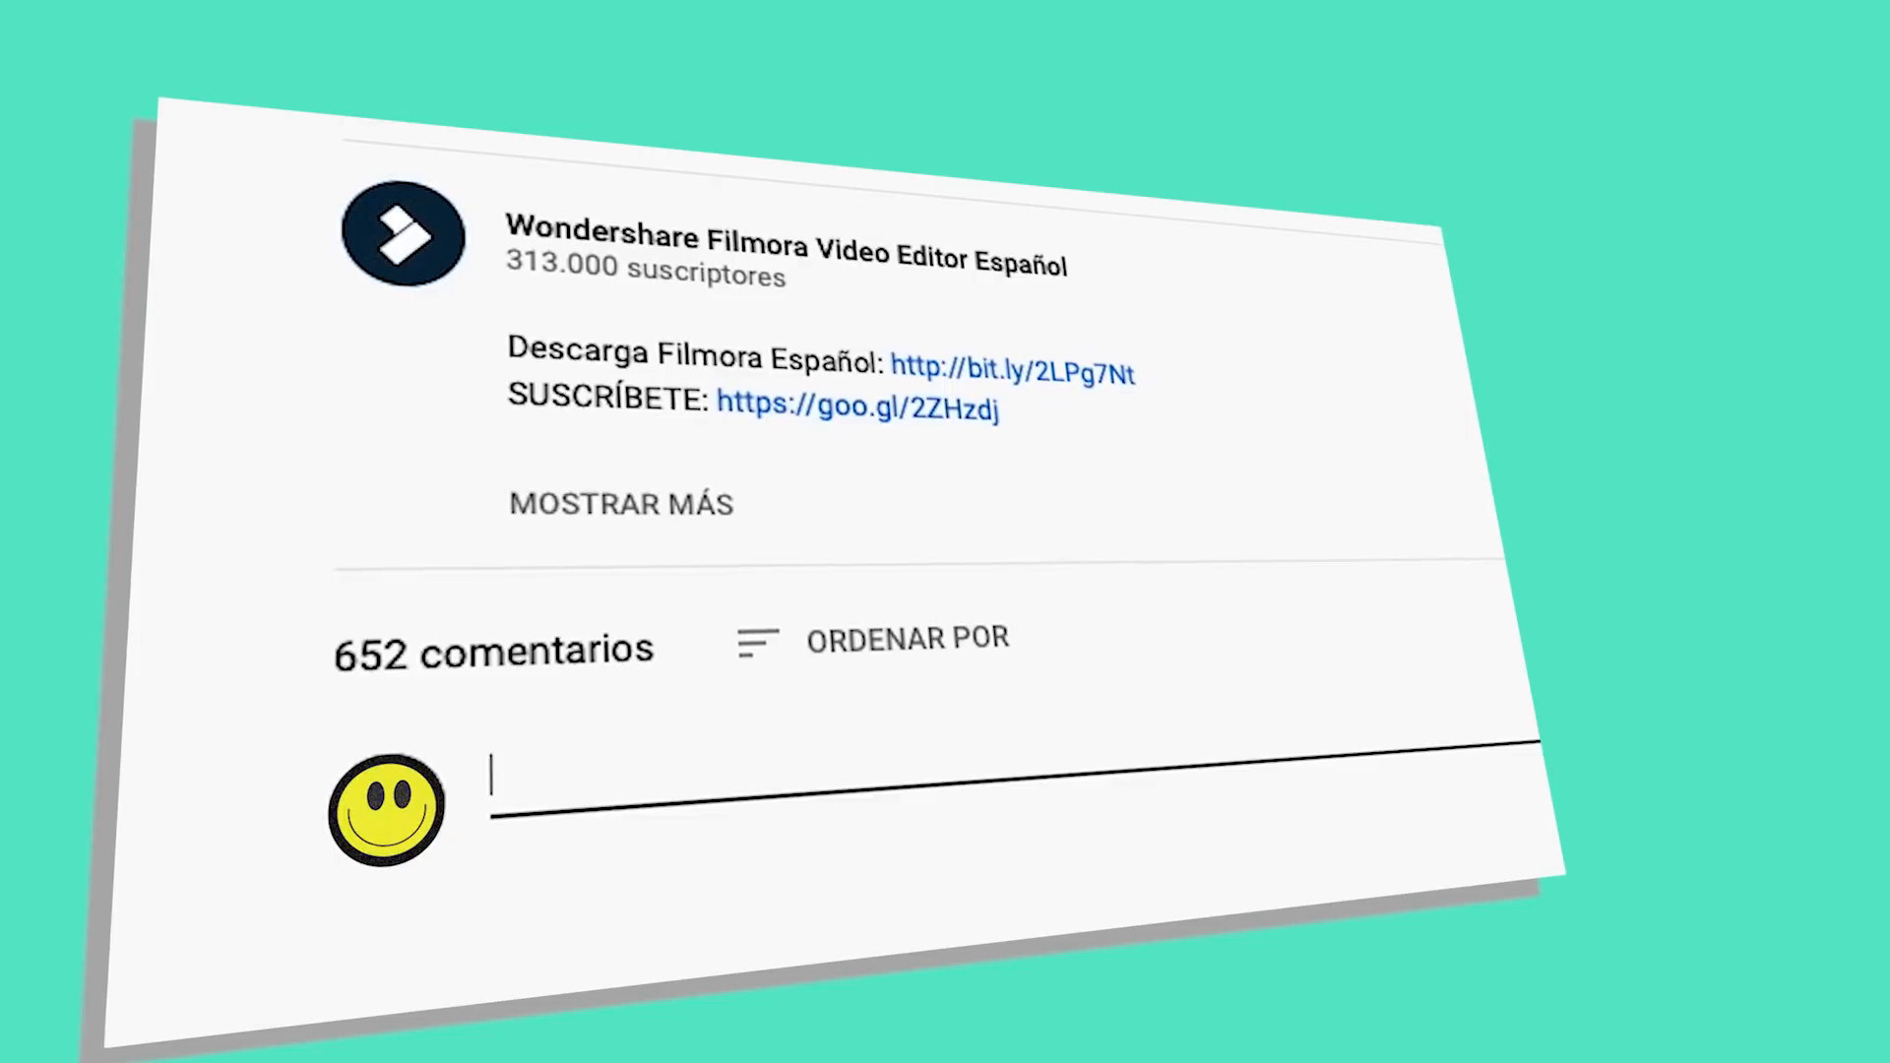
type("A mi me gusta la numero 3")
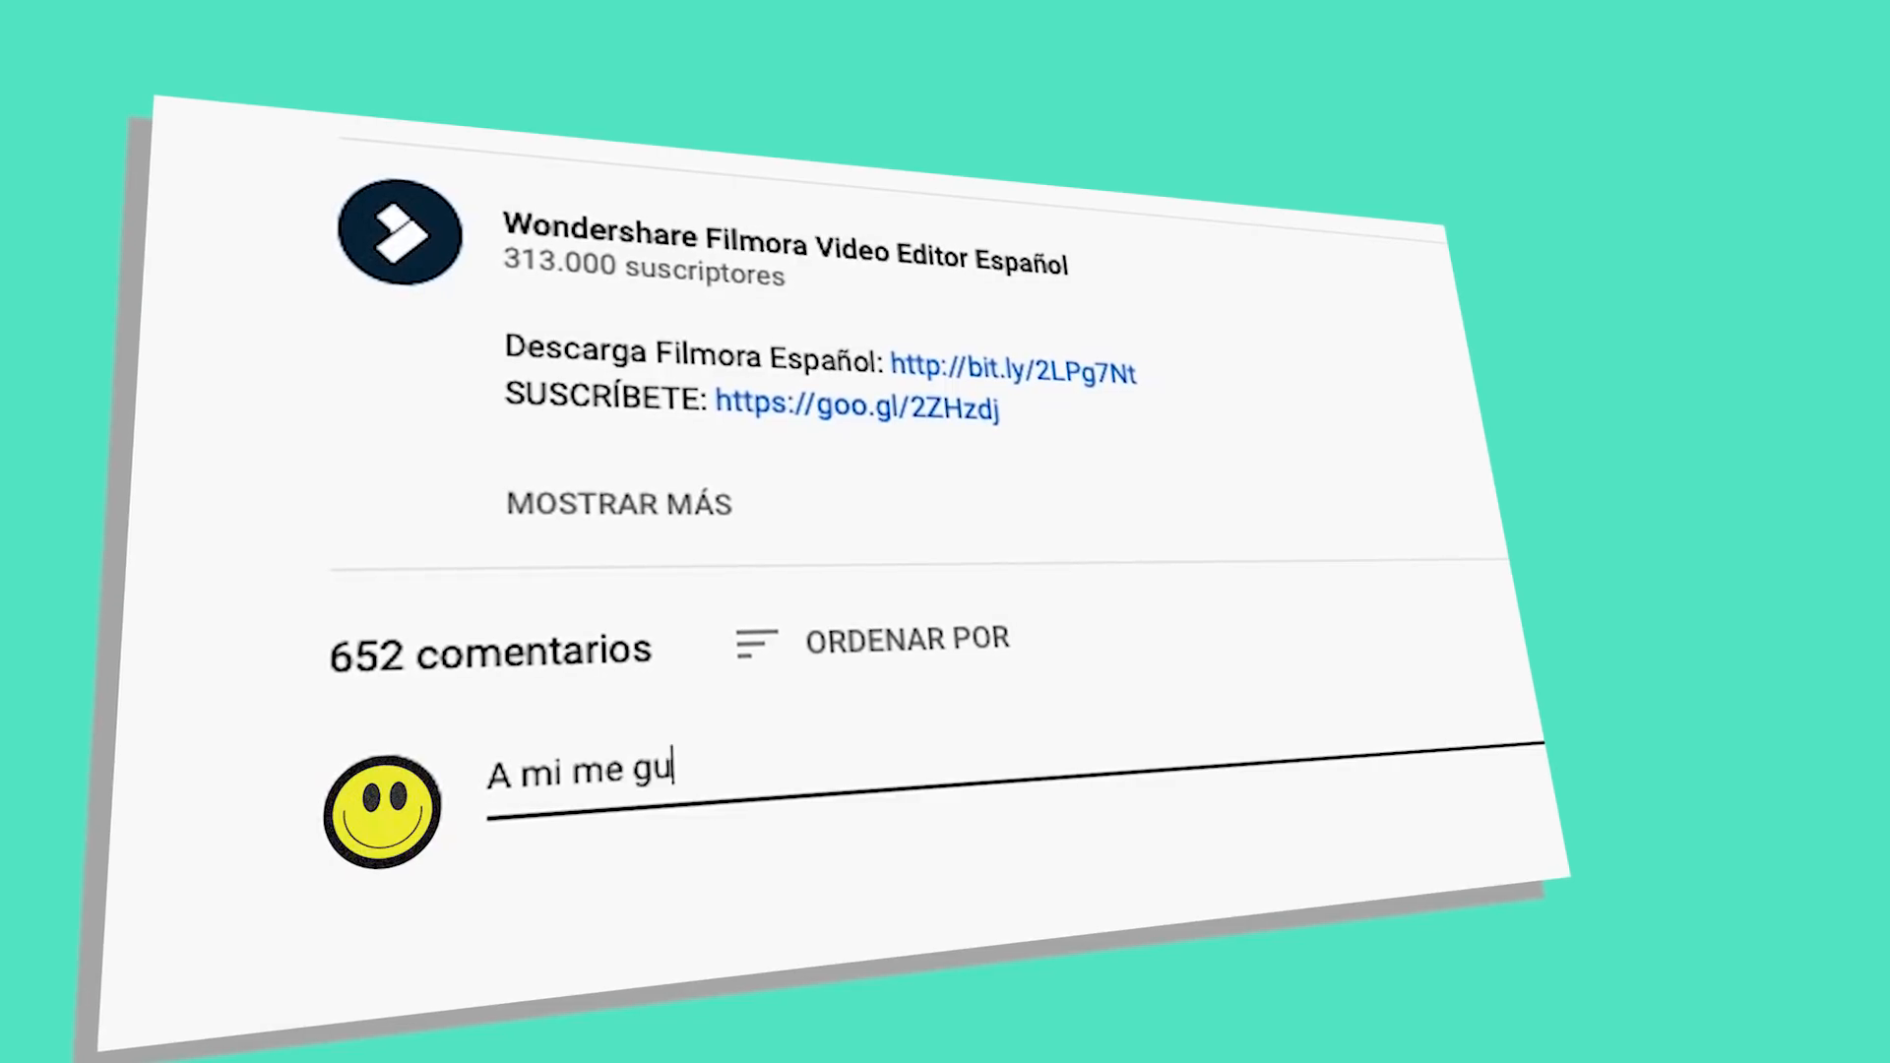
type("!")
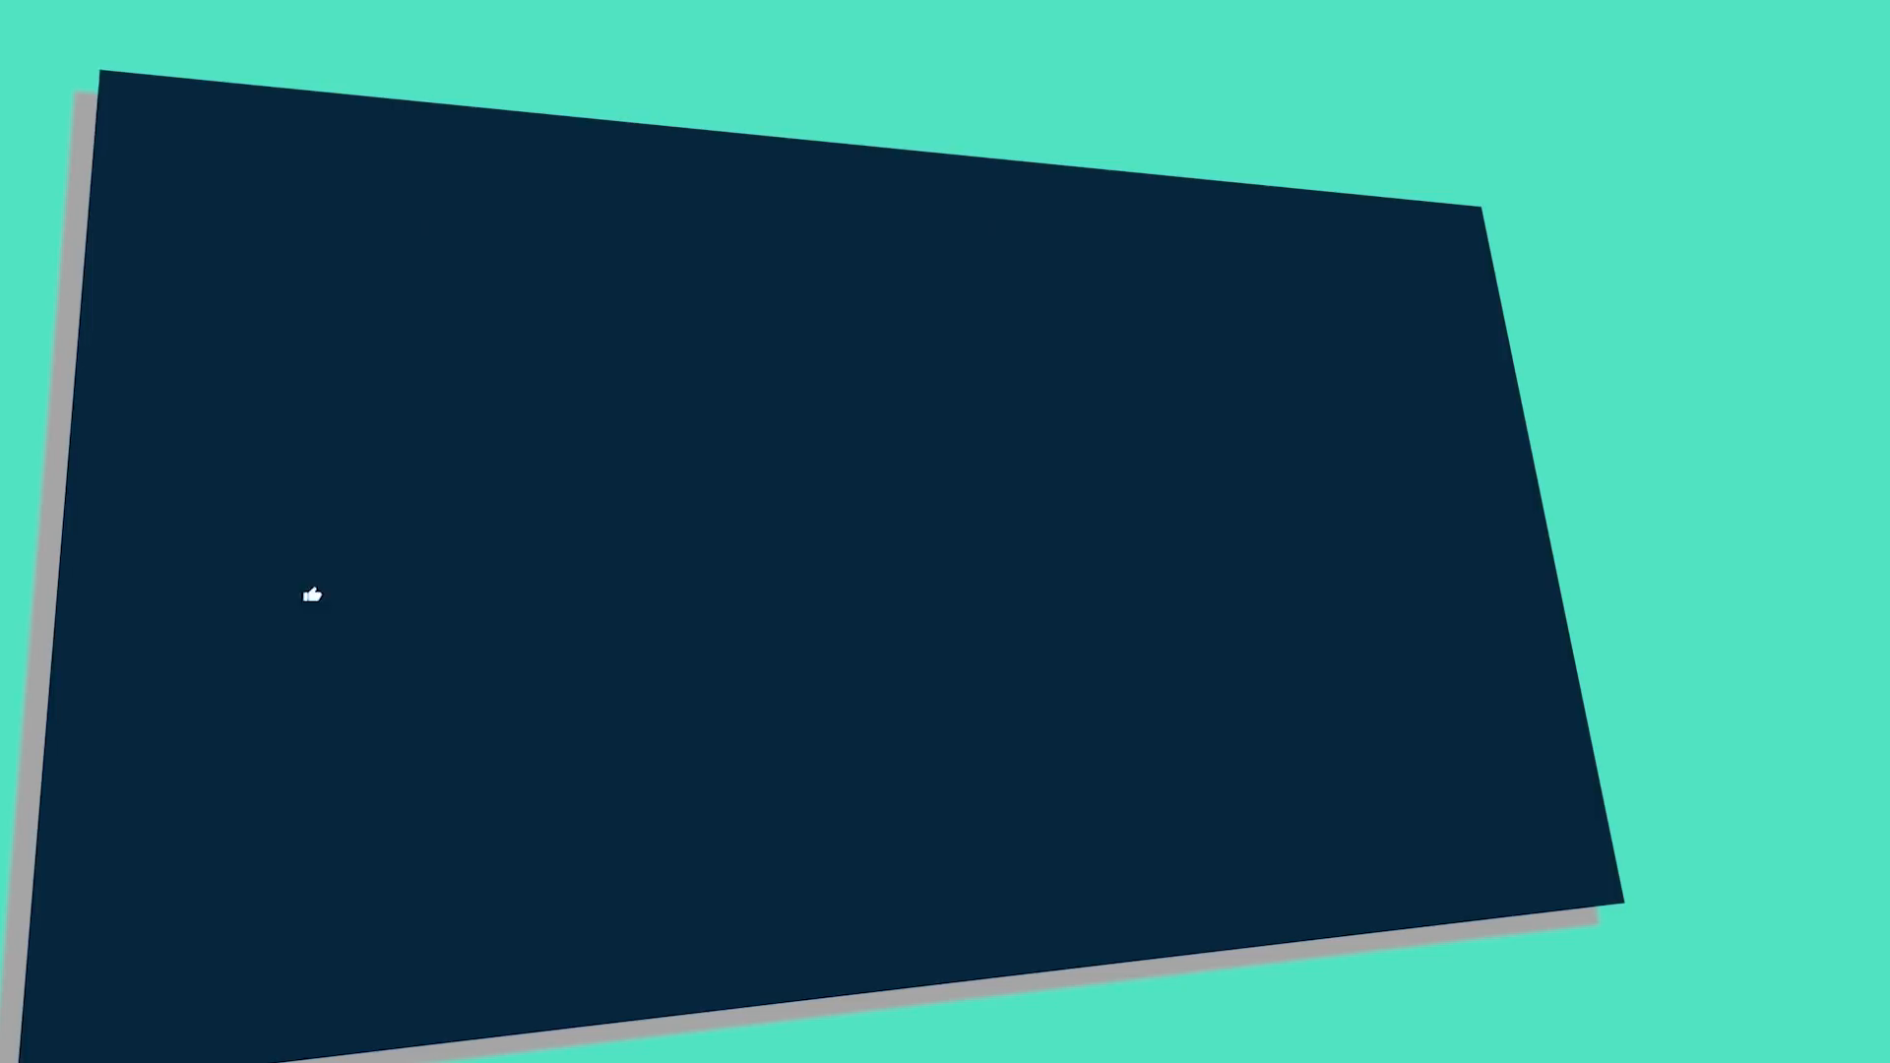